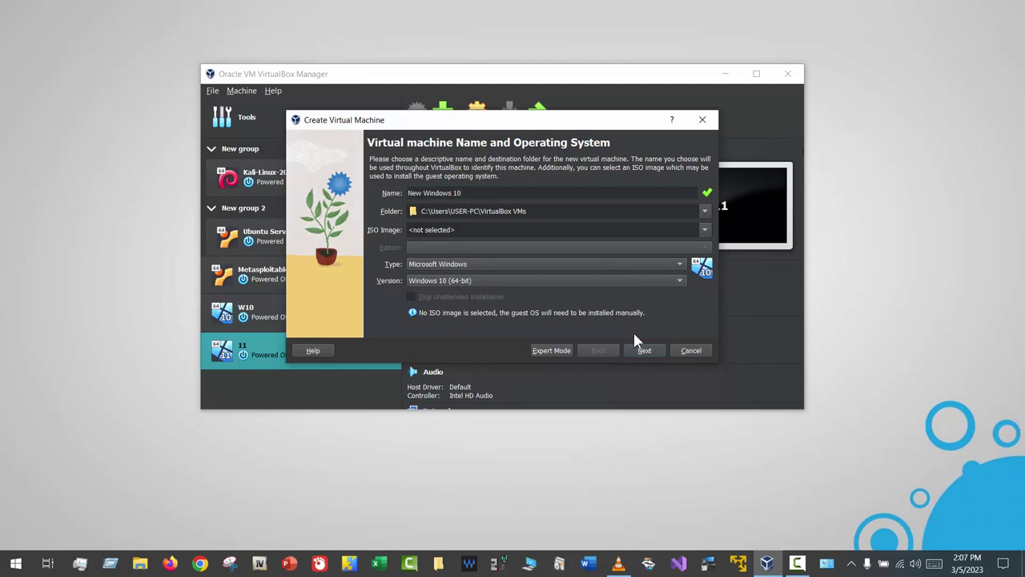
Allocate 4096 MB of base memory and 2 processors to the new virtual machine, leaving EFI disabled.
click(644, 352)
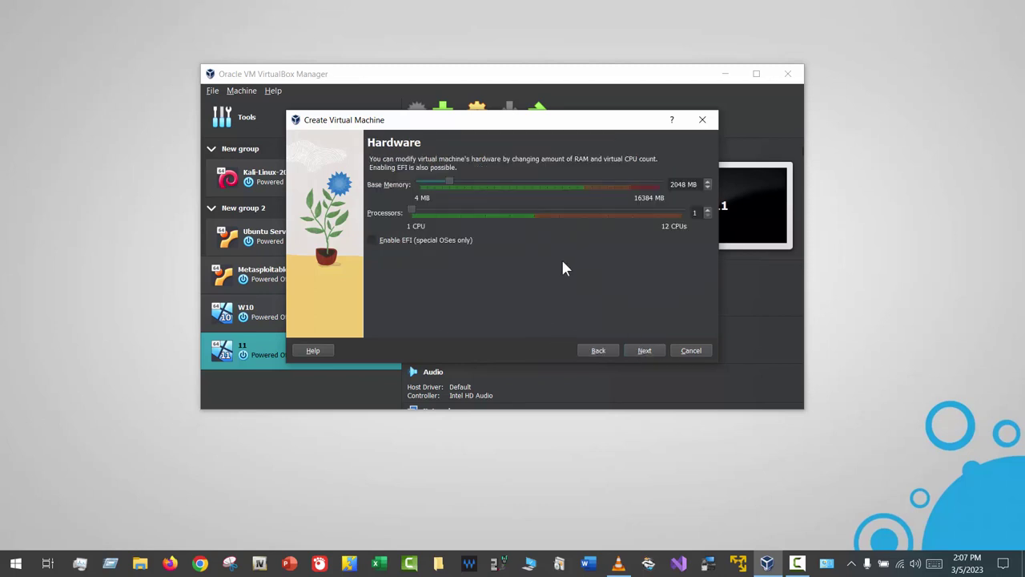
click(473, 187)
drag(481, 184, 478, 185)
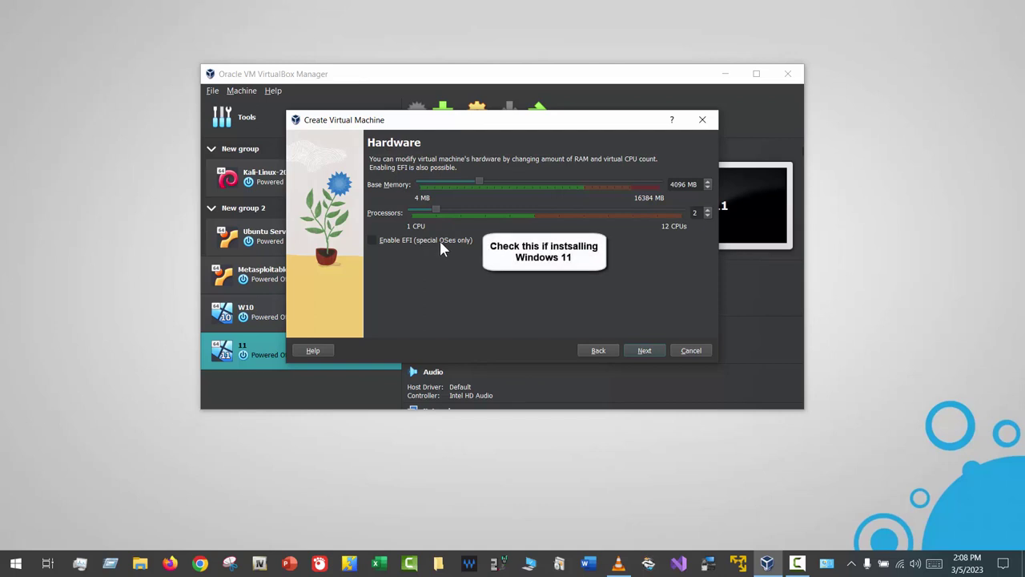
click(645, 351)
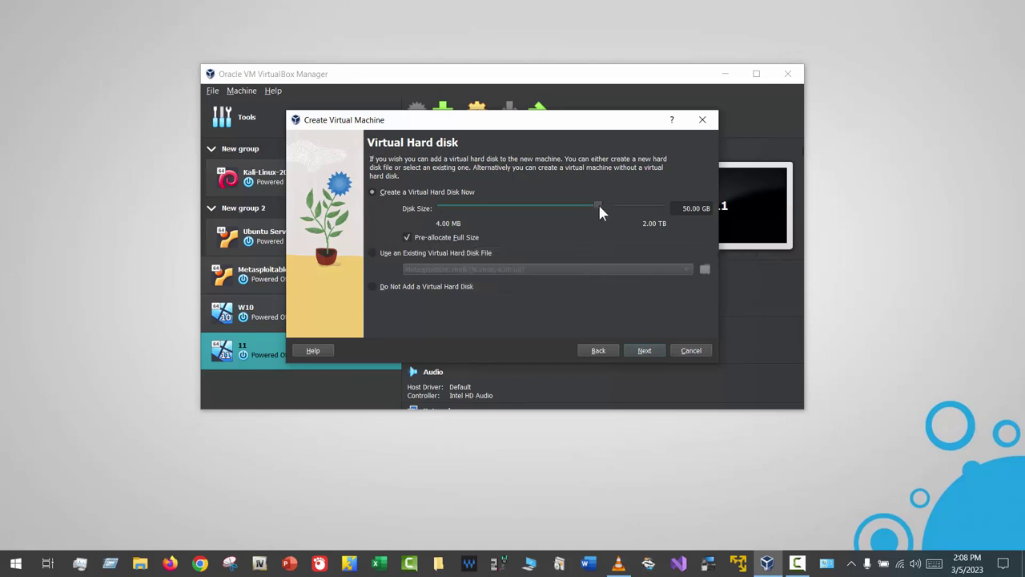
Give the machine a new pre-allocated 50 GB virtual hard disk and finish creating it.
scroll(605, 212, down, 2)
click(641, 352)
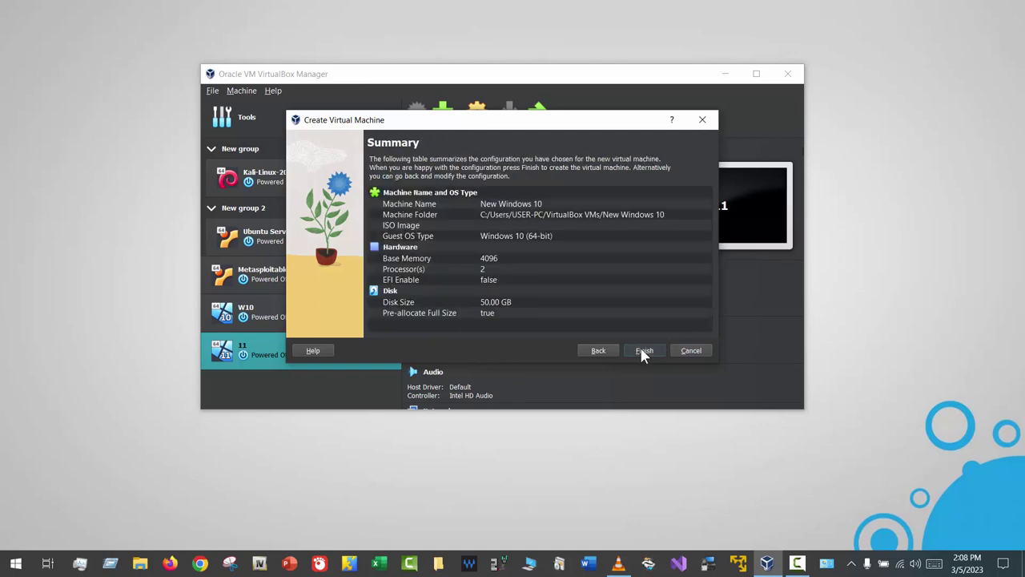
click(641, 351)
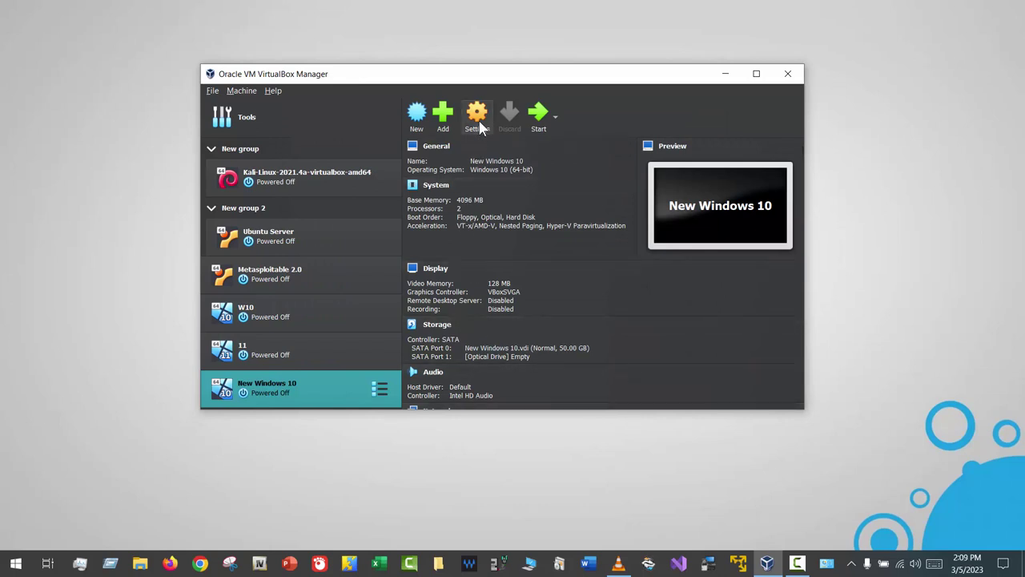
Disable network adapter 1 in the New Windows 10 machine's settings.
click(478, 124)
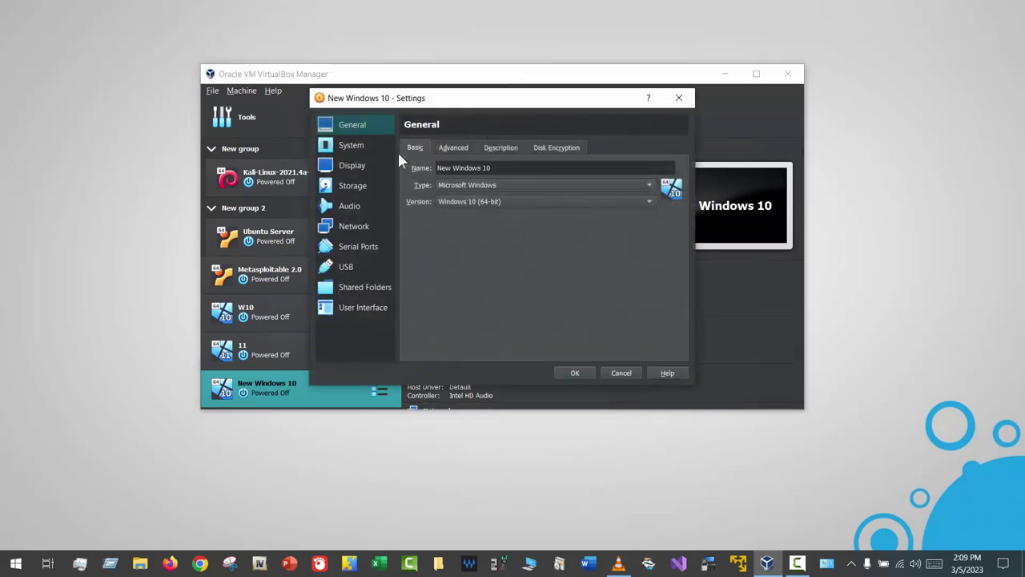
click(363, 227)
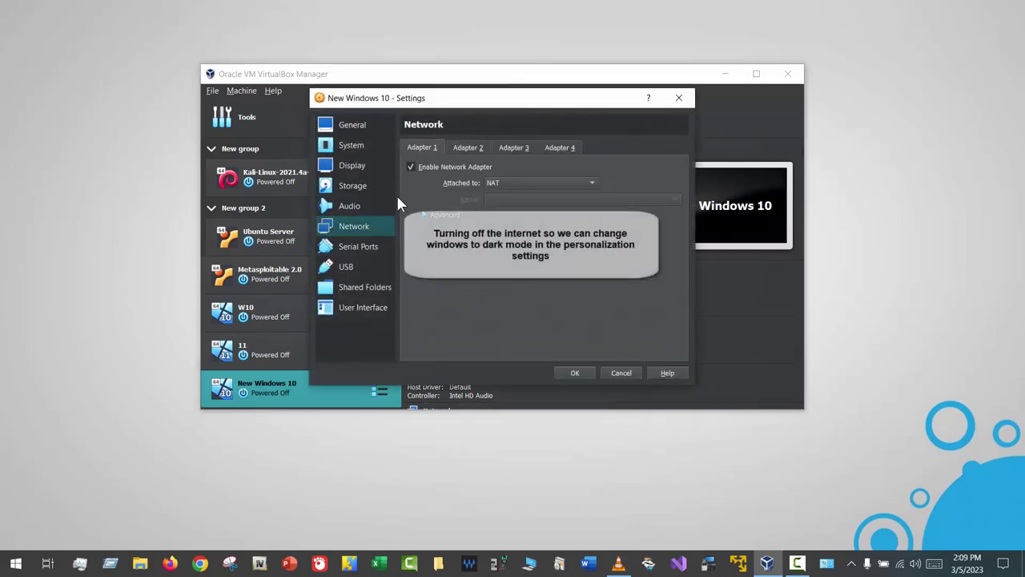
click(418, 168)
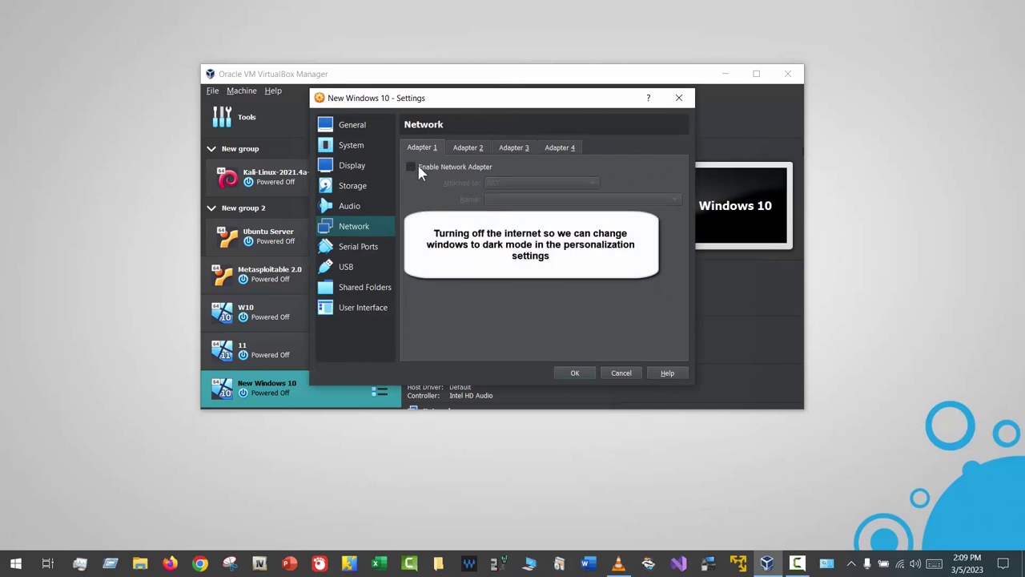
Load the Win10_21H2_English_x64 disc image into the machine's empty optical drive and save the settings.
click(361, 186)
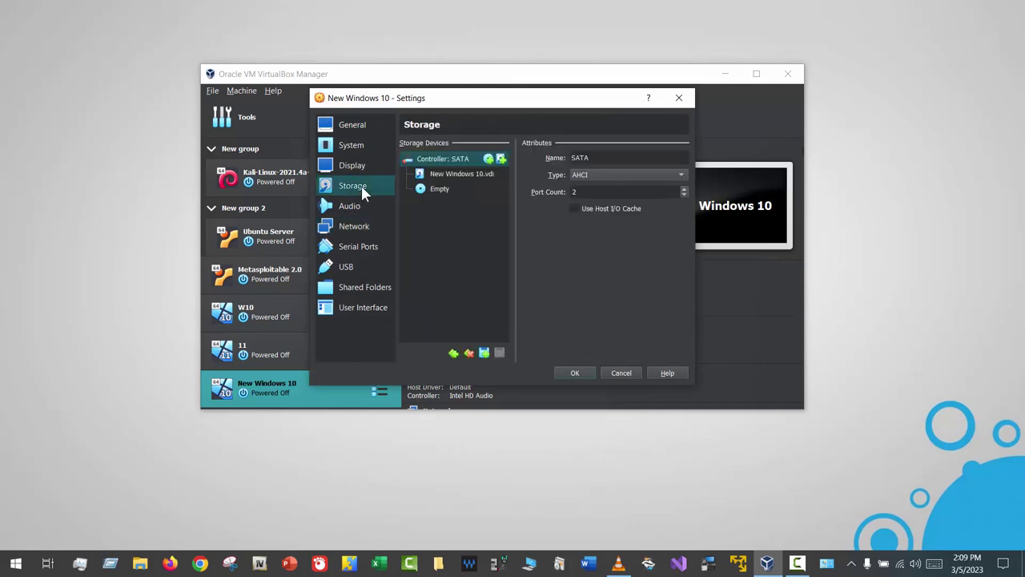
click(439, 189)
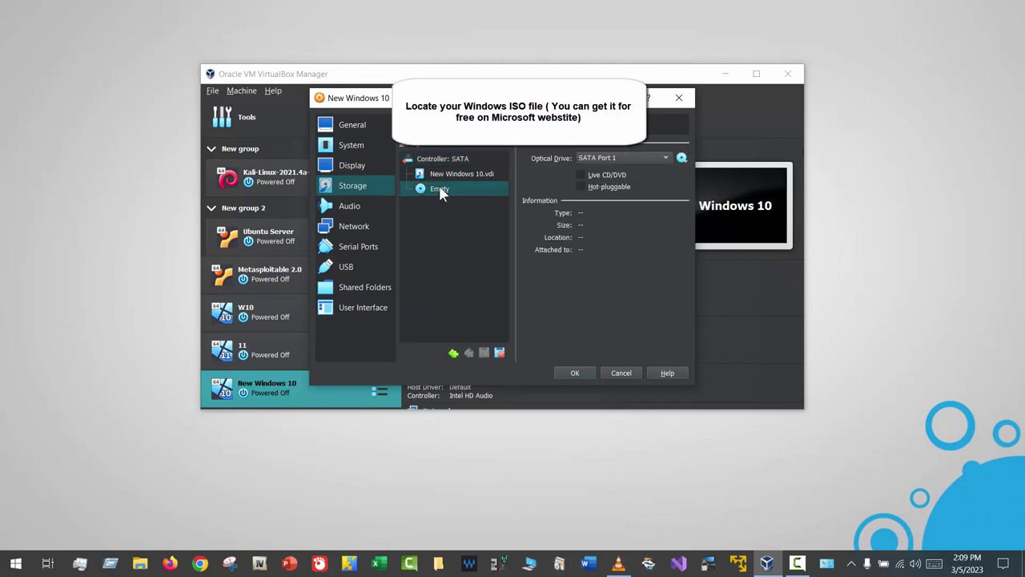
click(681, 158)
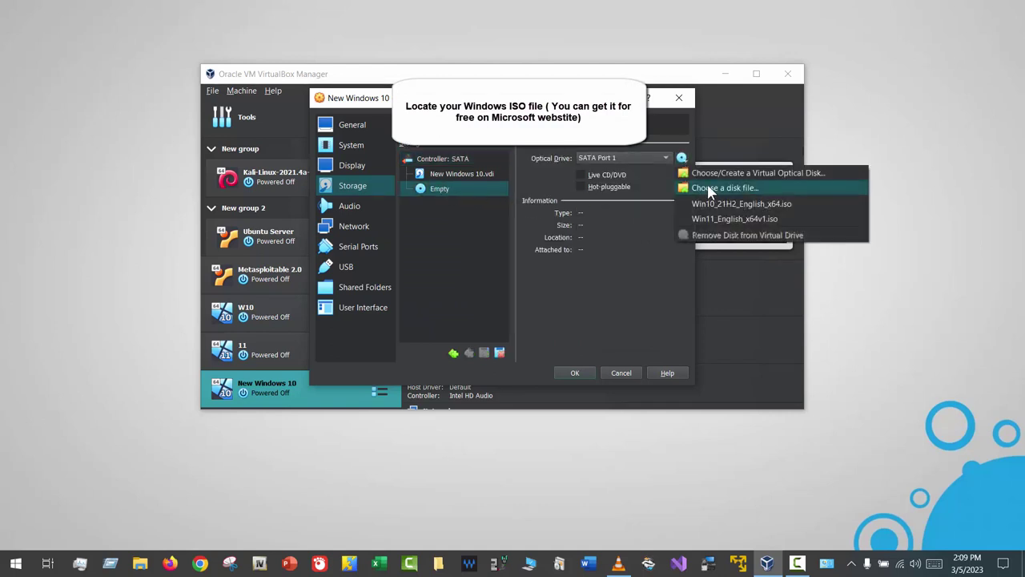
click(764, 188)
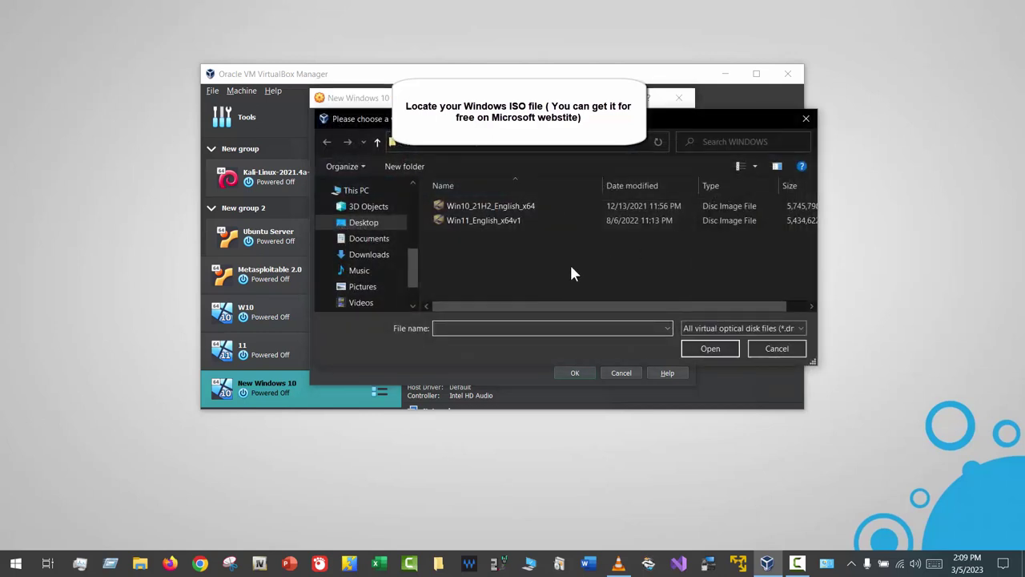
click(497, 205)
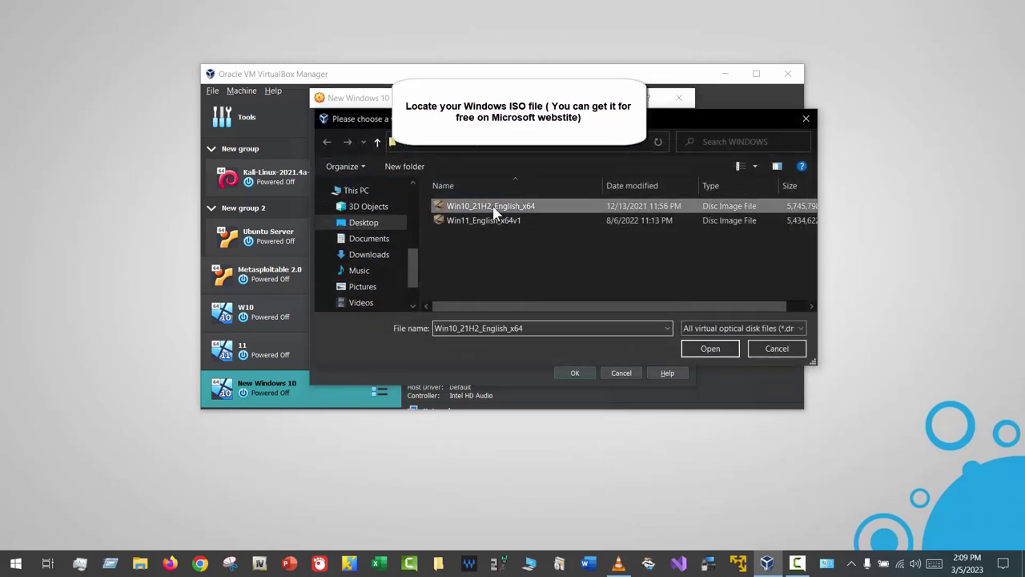
click(711, 349)
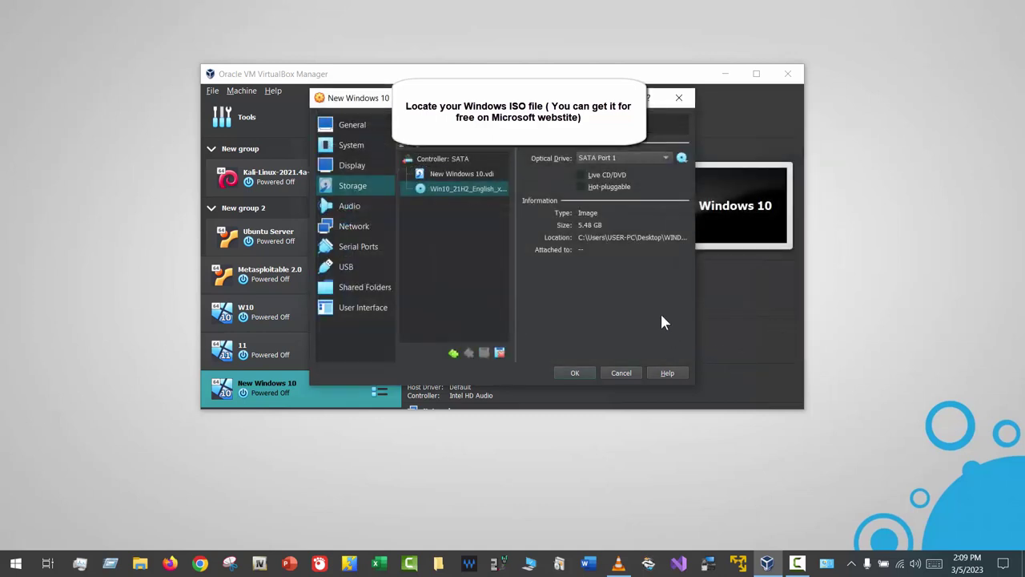
click(575, 373)
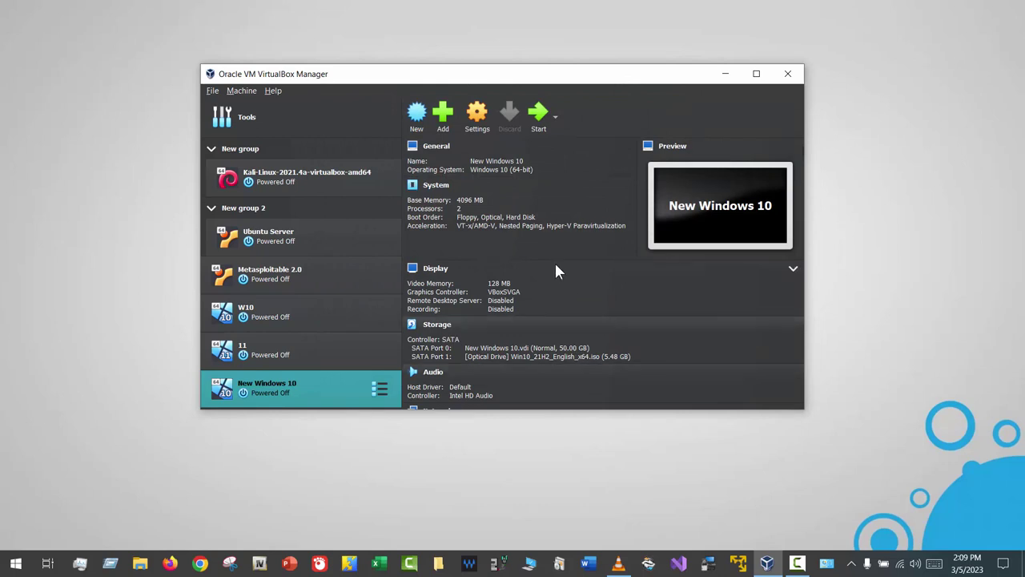
Start the New Windows 10 machine and begin installing Windows with English (United States) and the US keyboard.
click(535, 128)
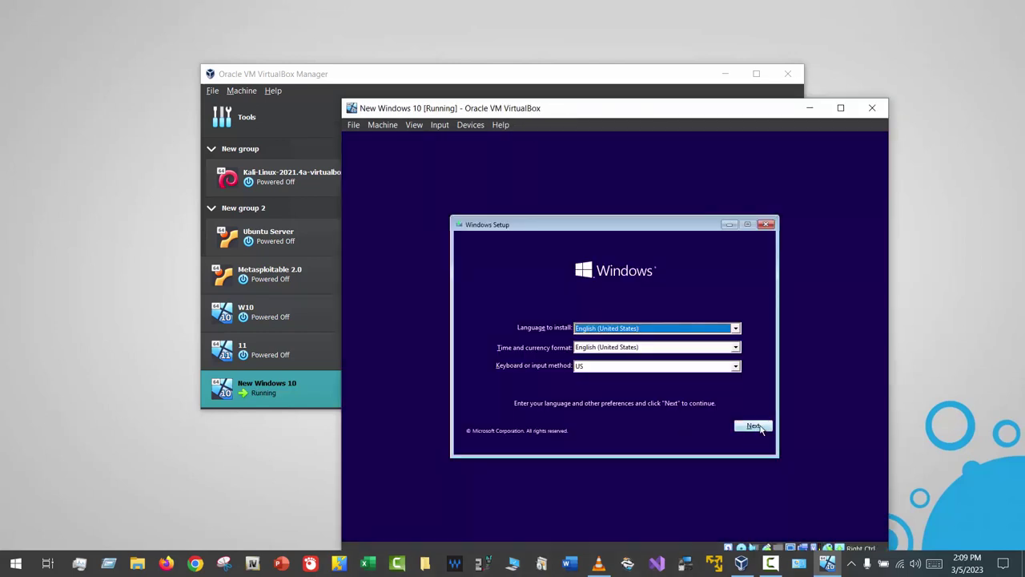
click(754, 426)
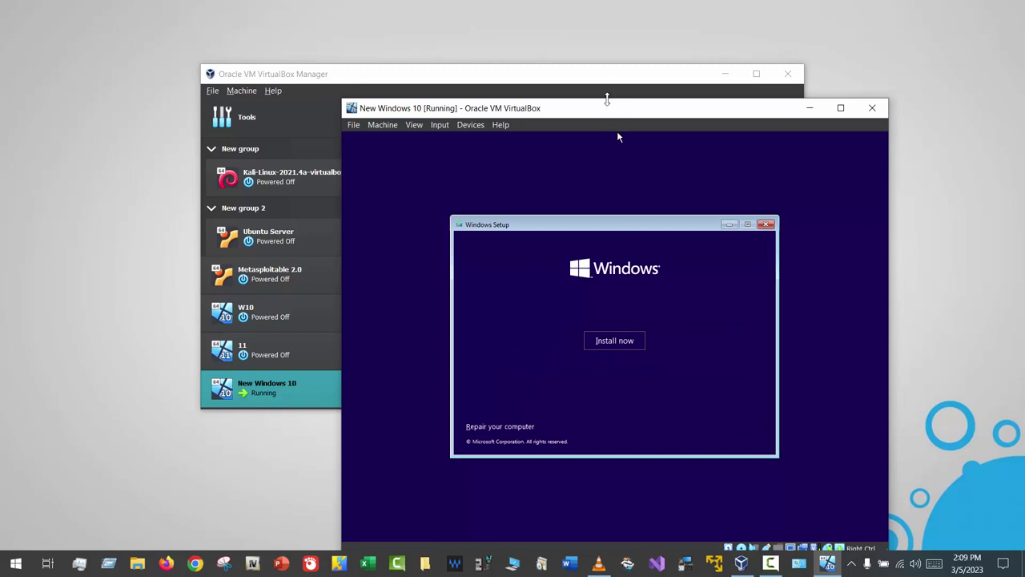
drag(616, 131, 571, 90)
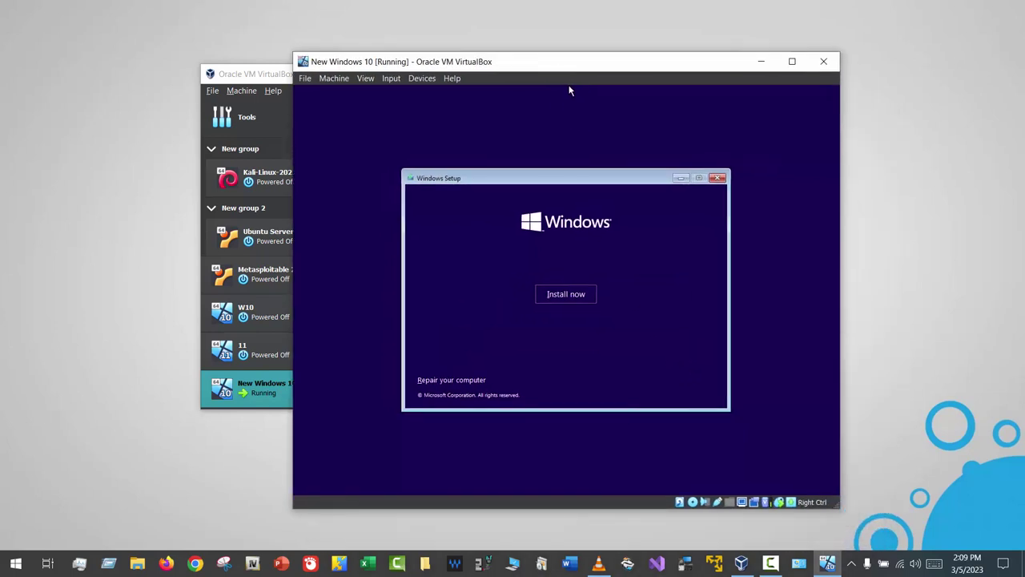
click(574, 294)
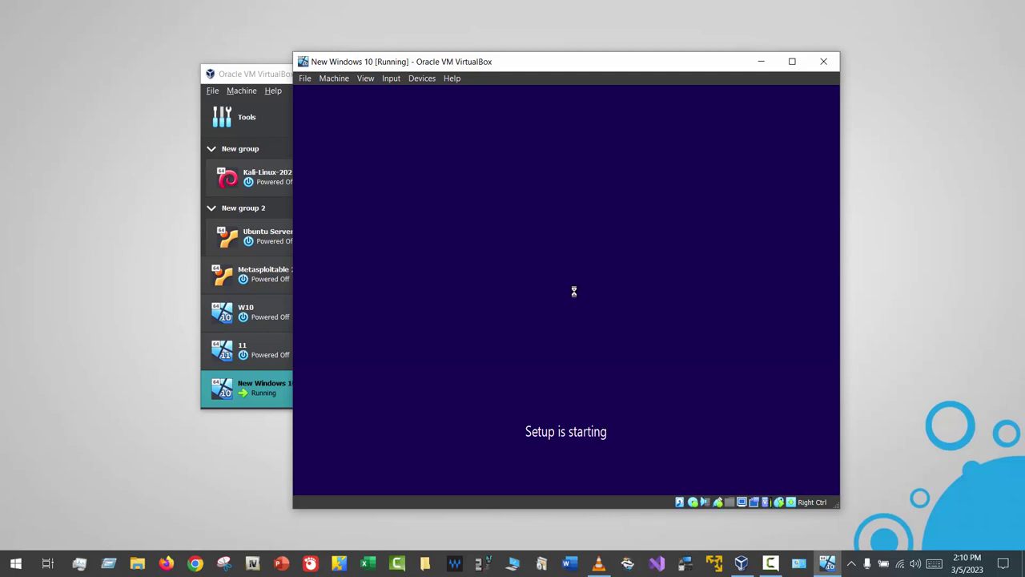
Continue Windows Setup without a product key and choose Windows 10 Pro as the operating system.
click(605, 382)
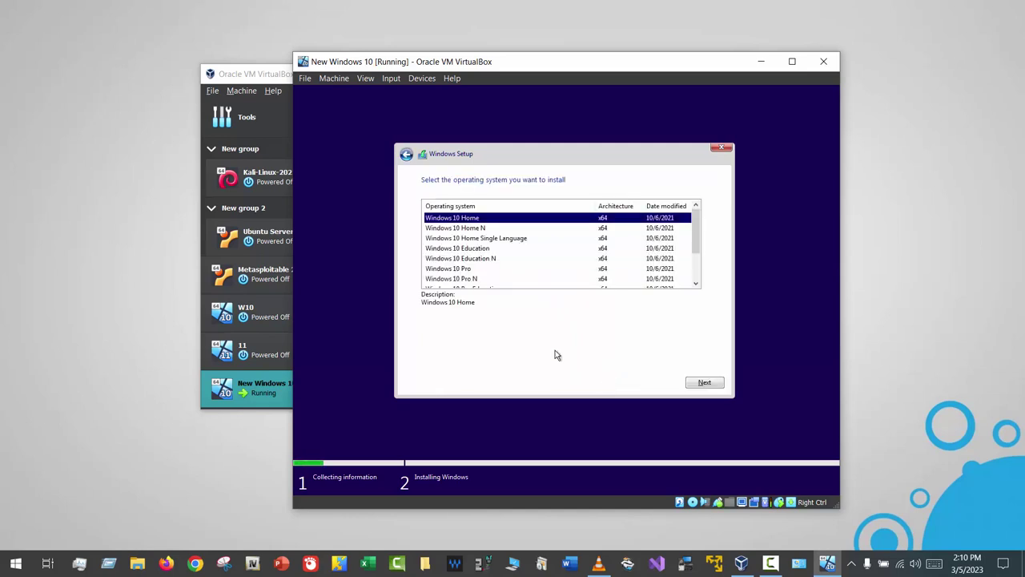
click(449, 269)
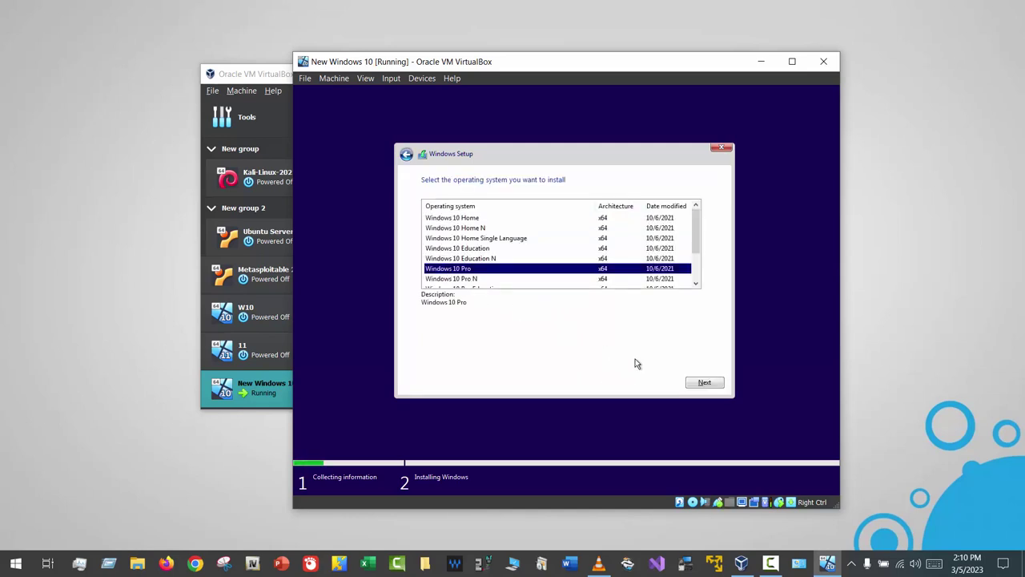
click(704, 382)
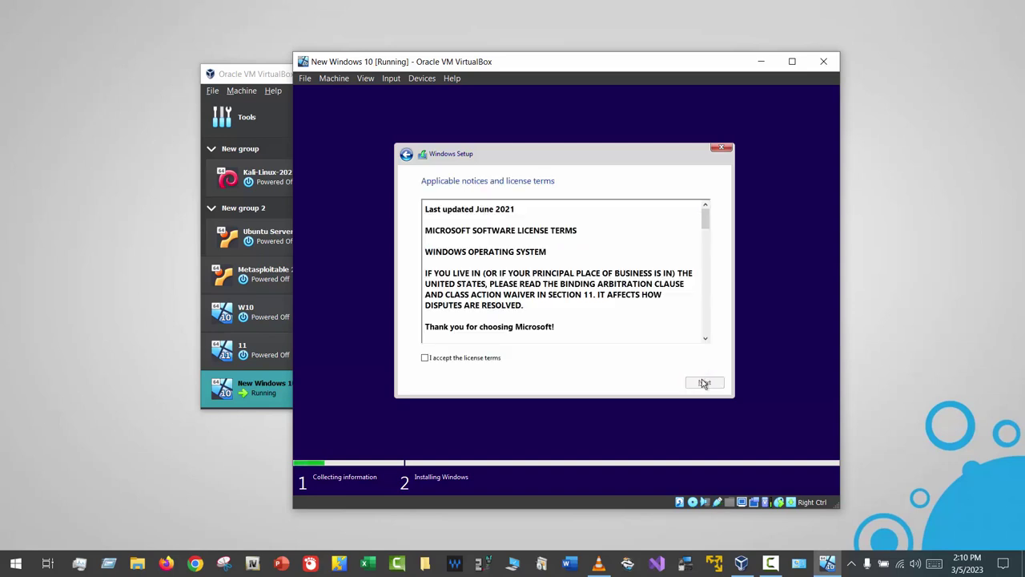
Accept the license terms and start a custom Windows installation on the unallocated space of Drive 0.
click(481, 360)
click(703, 384)
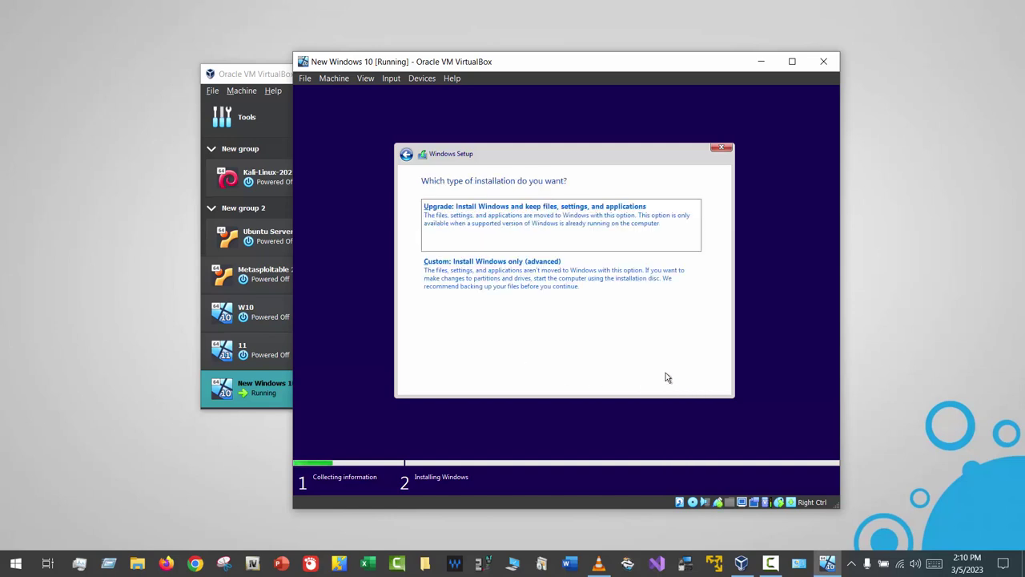
click(608, 307)
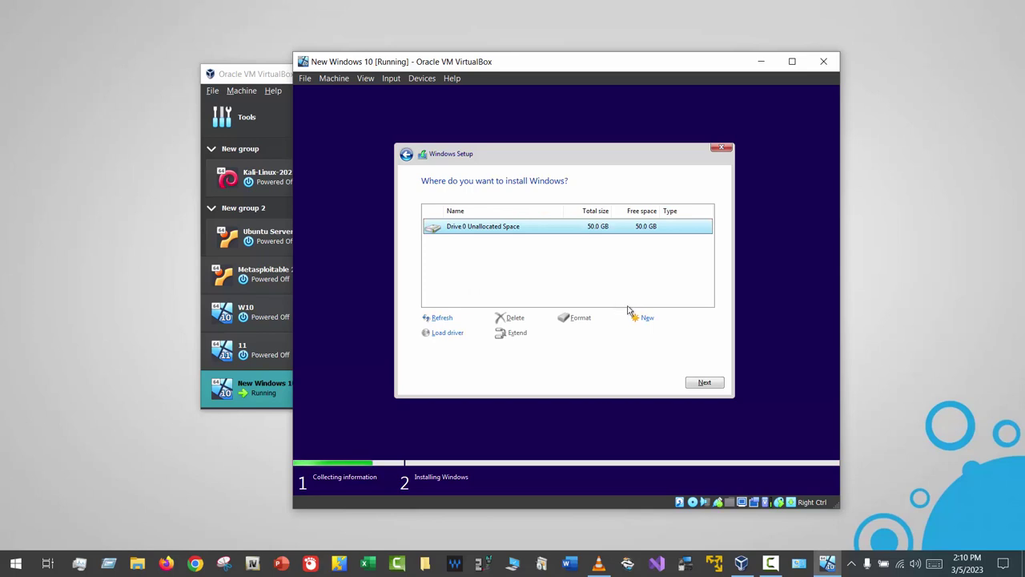
click(705, 383)
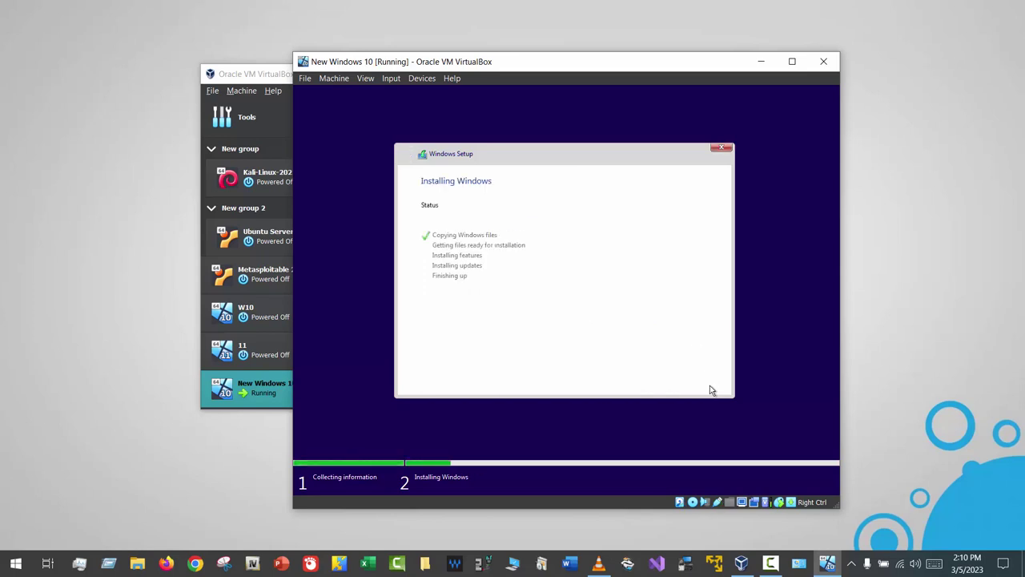
Maximize the virtual machine window and restart Windows immediately once Setup asks for it.
click(792, 61)
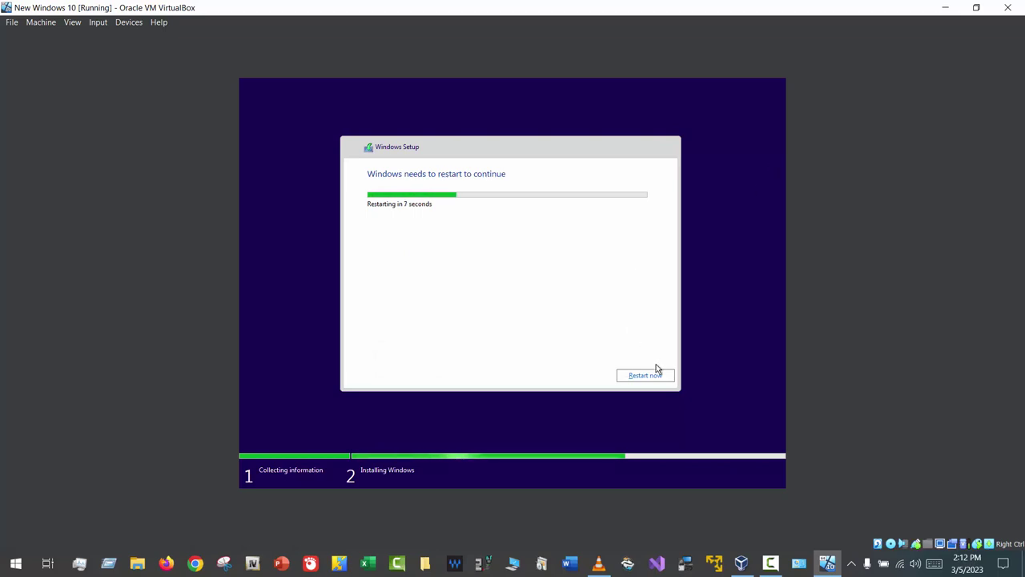
click(628, 377)
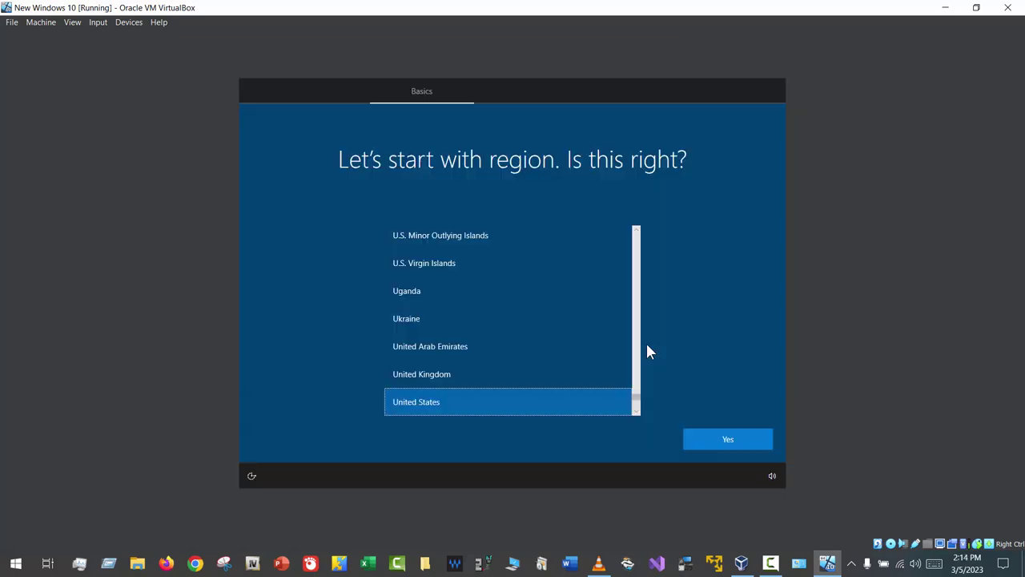
Confirm the United States region and the US keyboard layout, without adding a second layout.
click(737, 442)
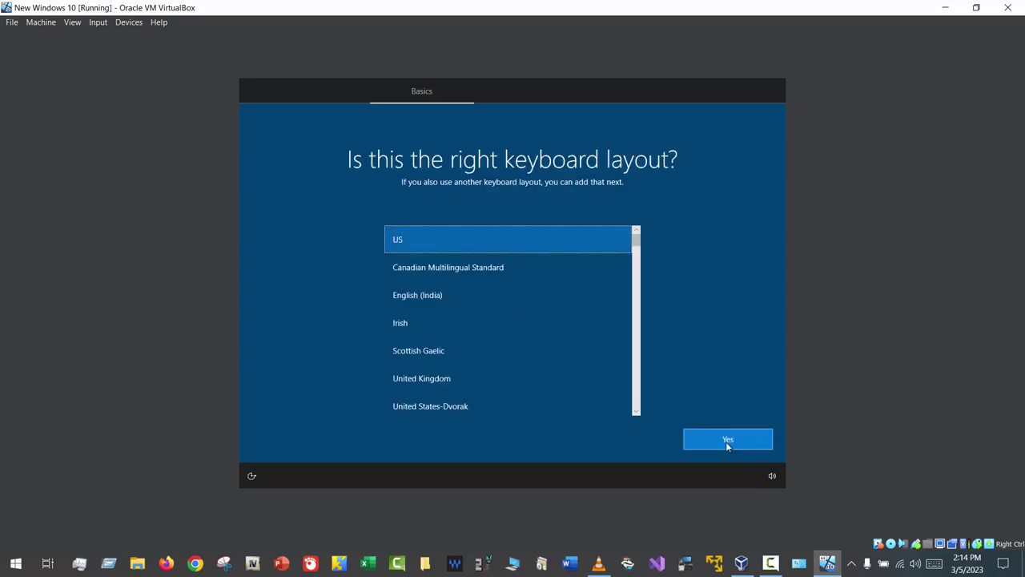
click(726, 441)
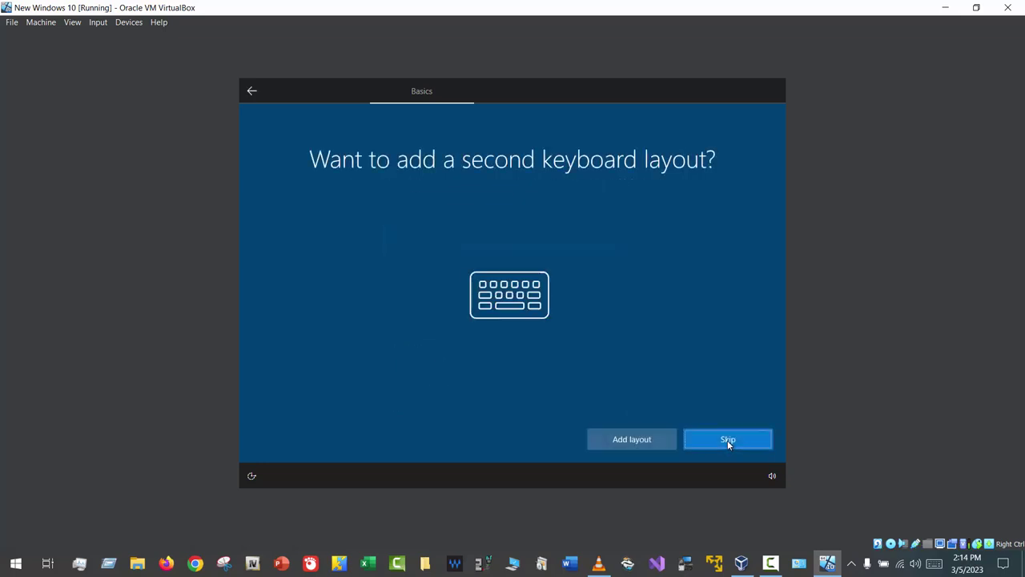
click(751, 440)
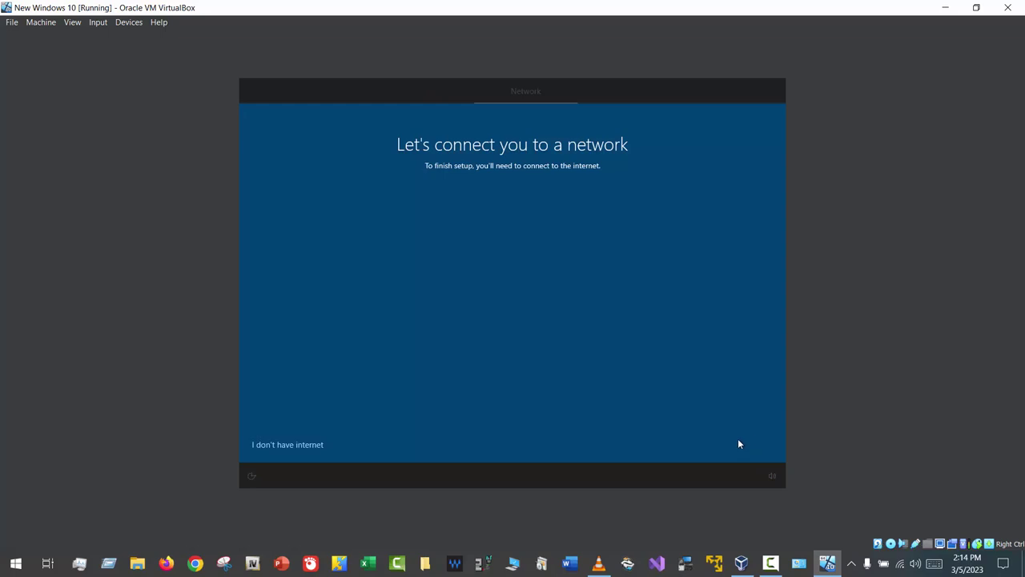
Decline the internet connection and continue with the limited setup.
click(304, 446)
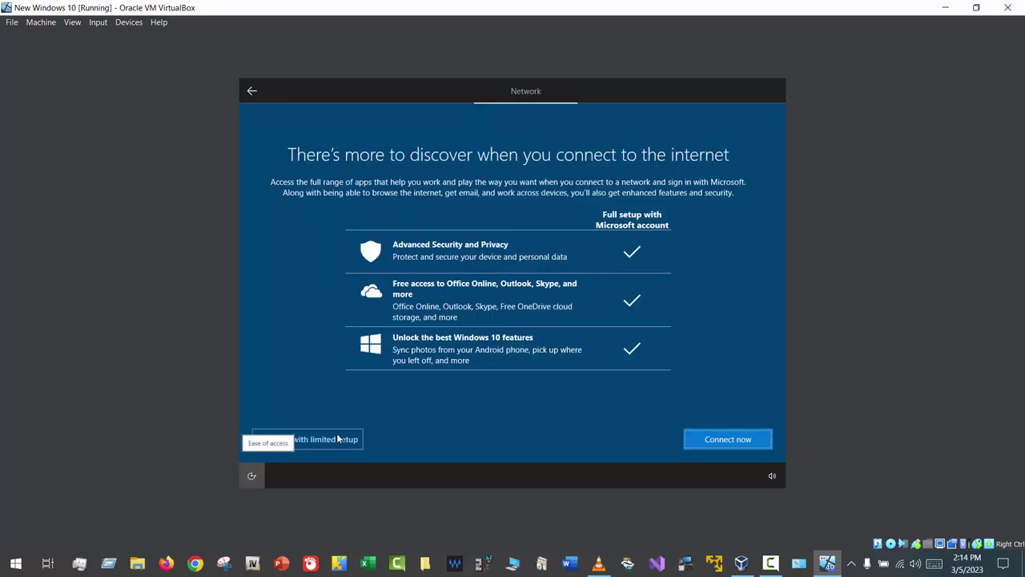
click(338, 440)
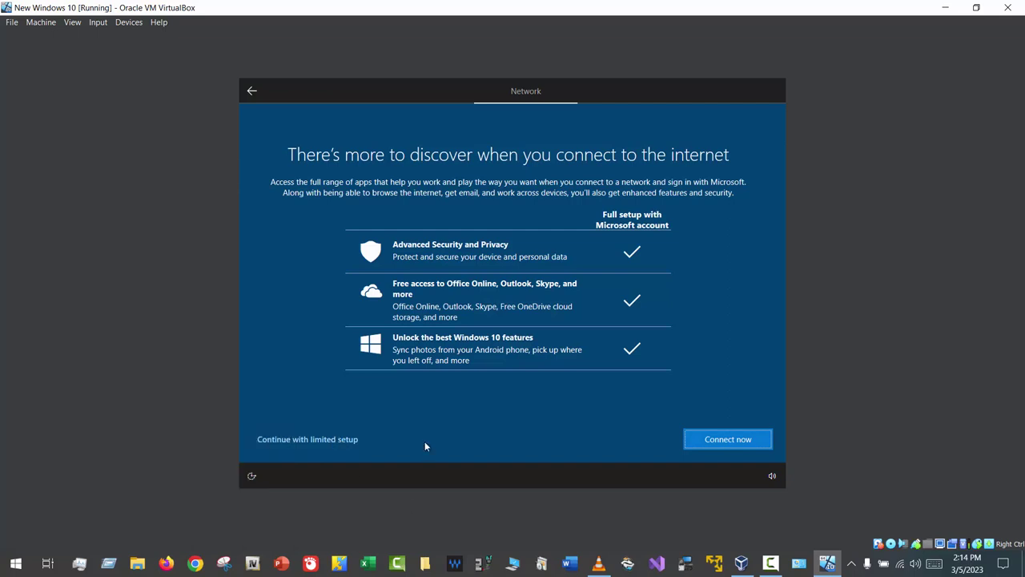
click(332, 446)
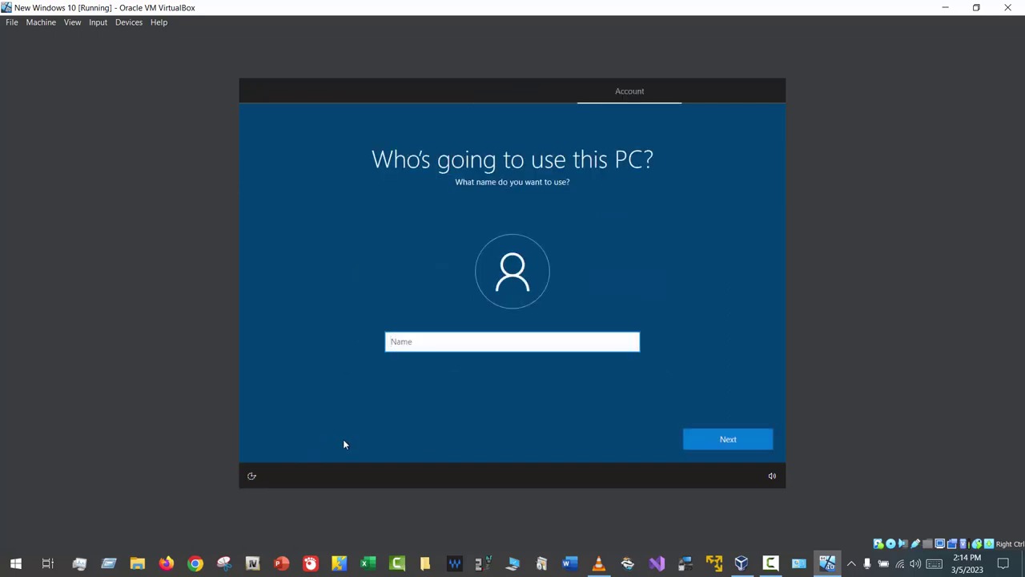
Name the local account USER-PC and leave its password blank.
text(USER-PC)
key(Return)
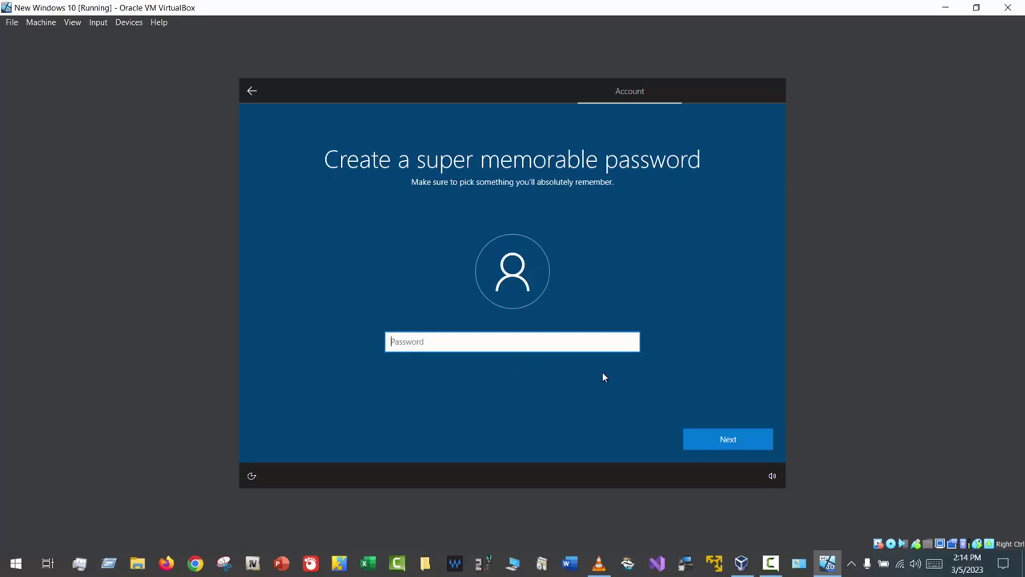
click(744, 448)
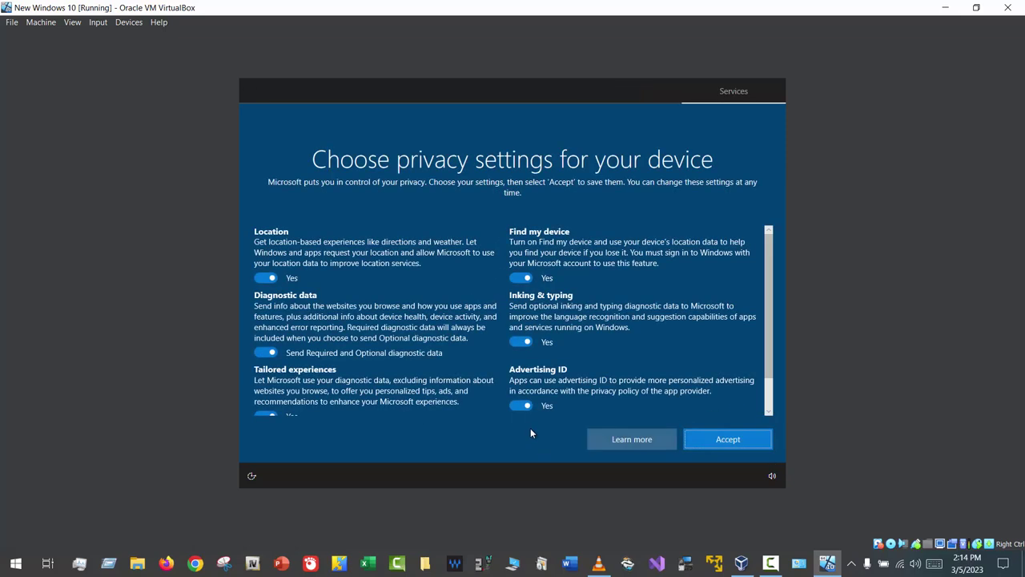
Turn off all the optional privacy settings, limiting diagnostic data to Required only, and accept them to continue the Windows setup.
scroll(311, 292, down, 2)
click(266, 249)
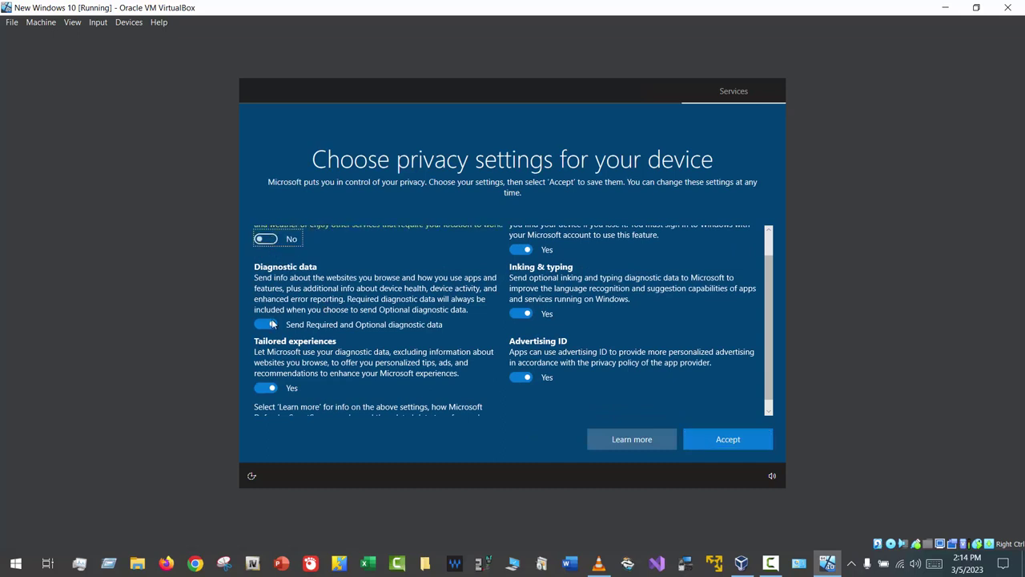
click(265, 324)
click(265, 387)
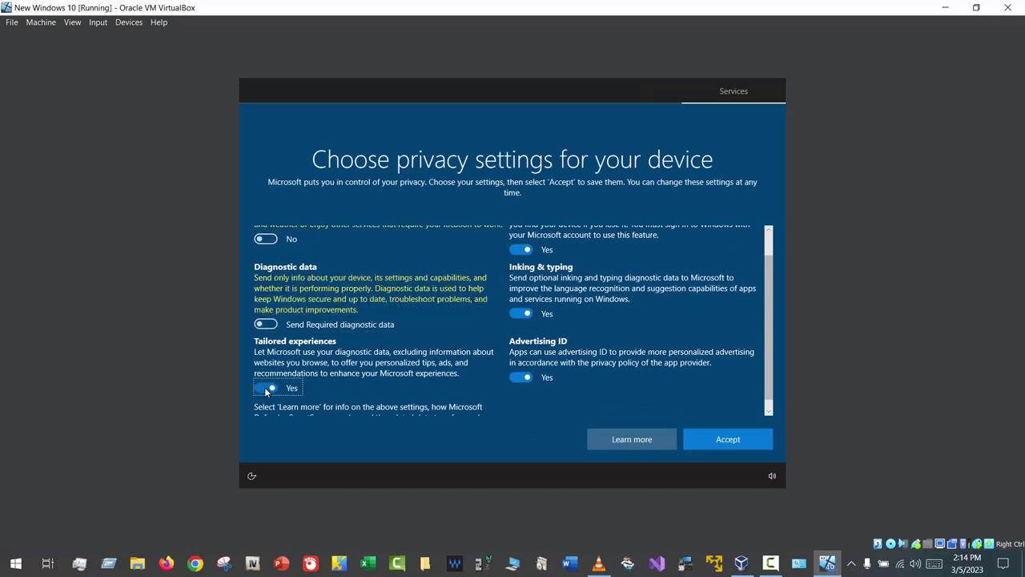
click(529, 380)
click(525, 253)
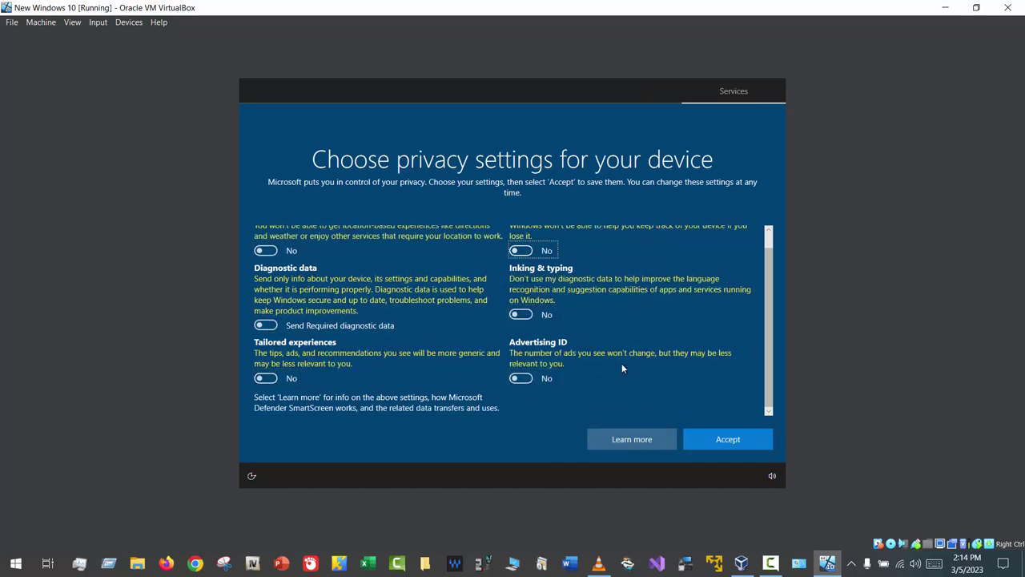
click(721, 438)
click(634, 438)
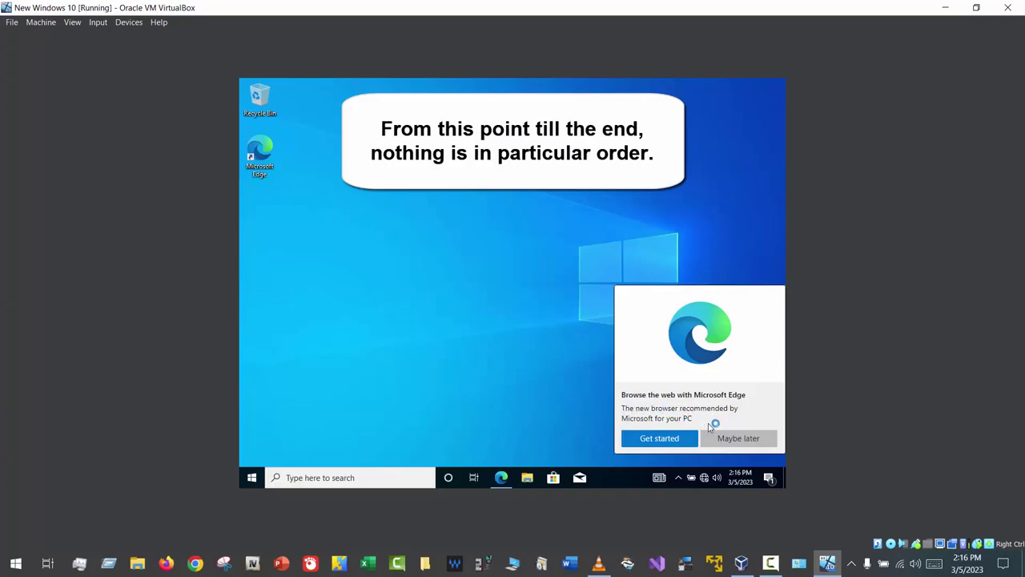
Dismiss the Microsoft Edge introduction and turn on clipboard history in the Windows system settings.
click(732, 440)
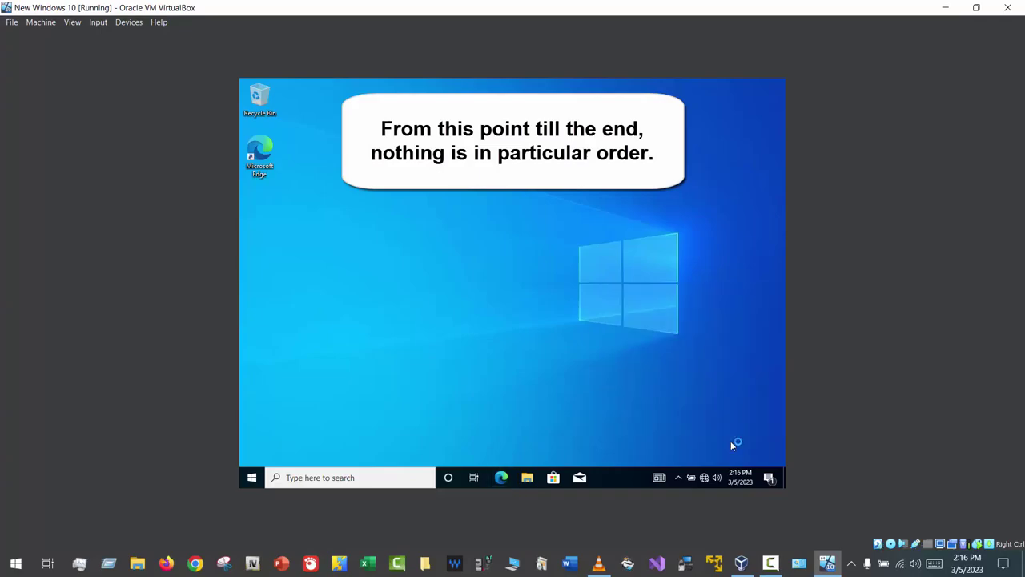
click(252, 477)
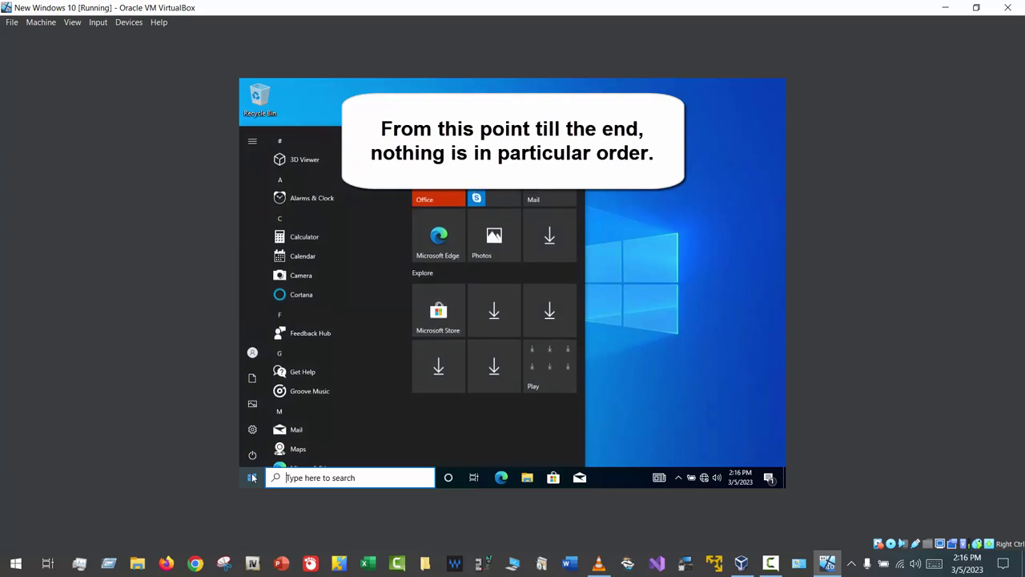
click(262, 429)
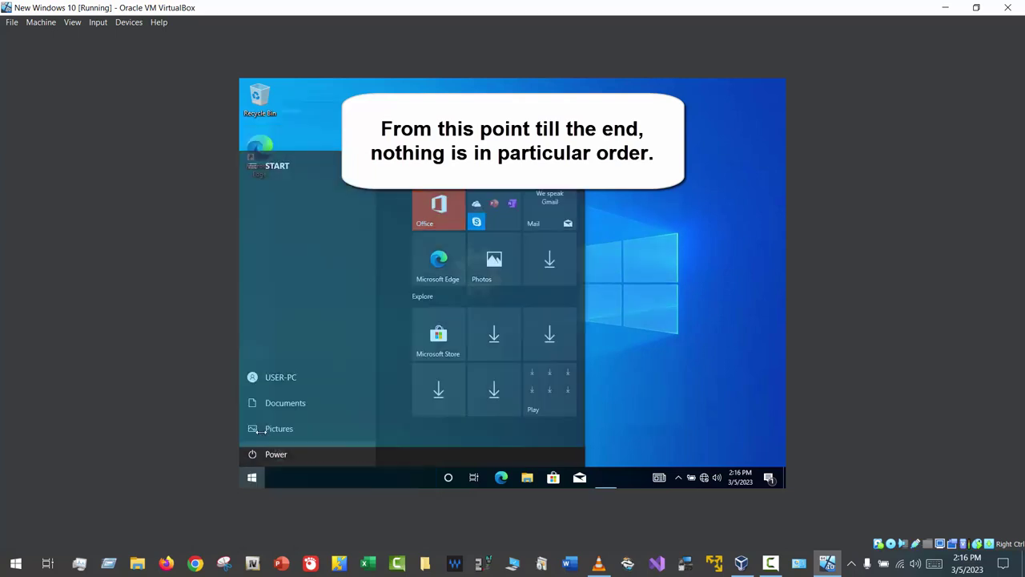
click(393, 320)
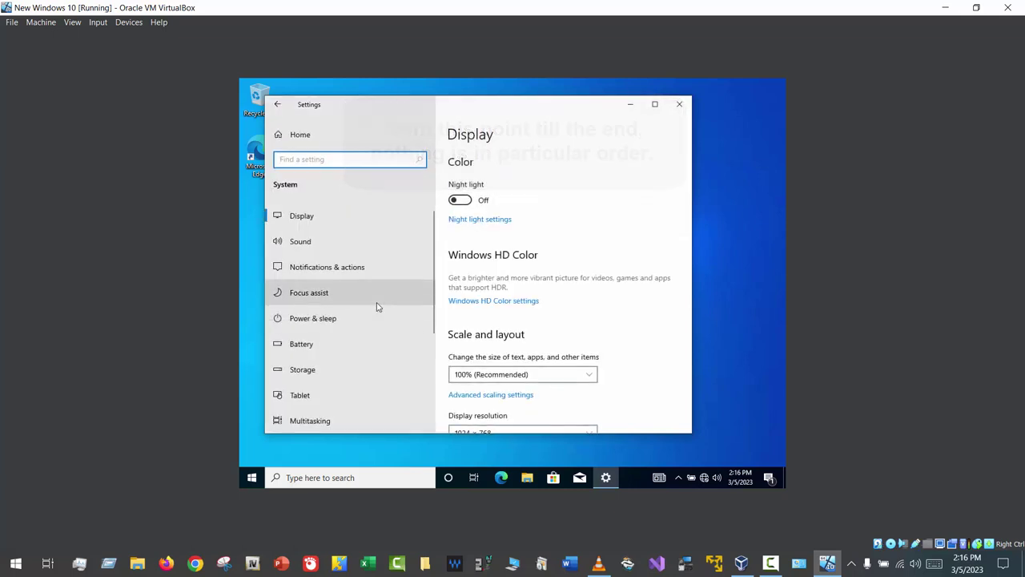
scroll(377, 304, down, 3)
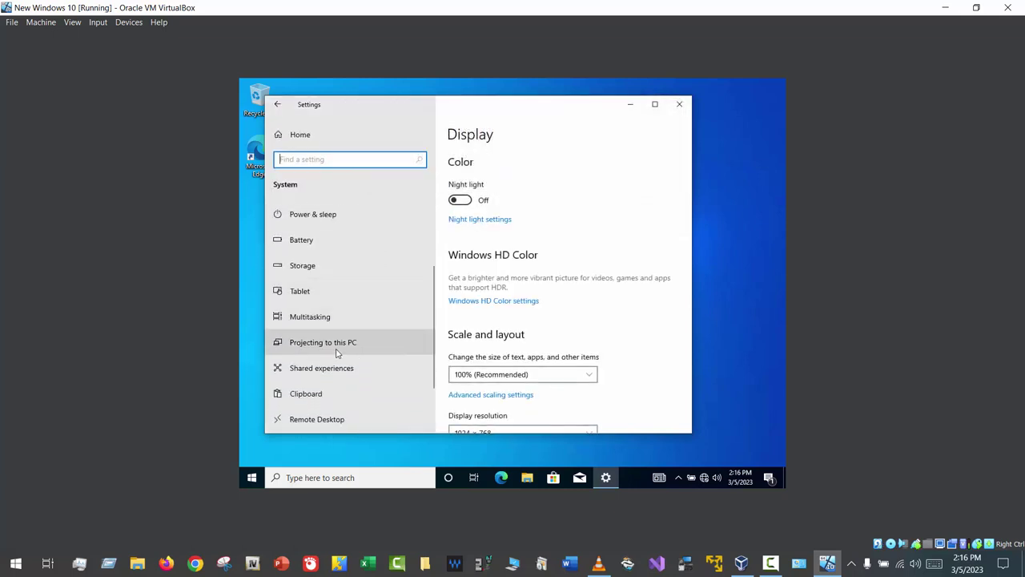
click(329, 394)
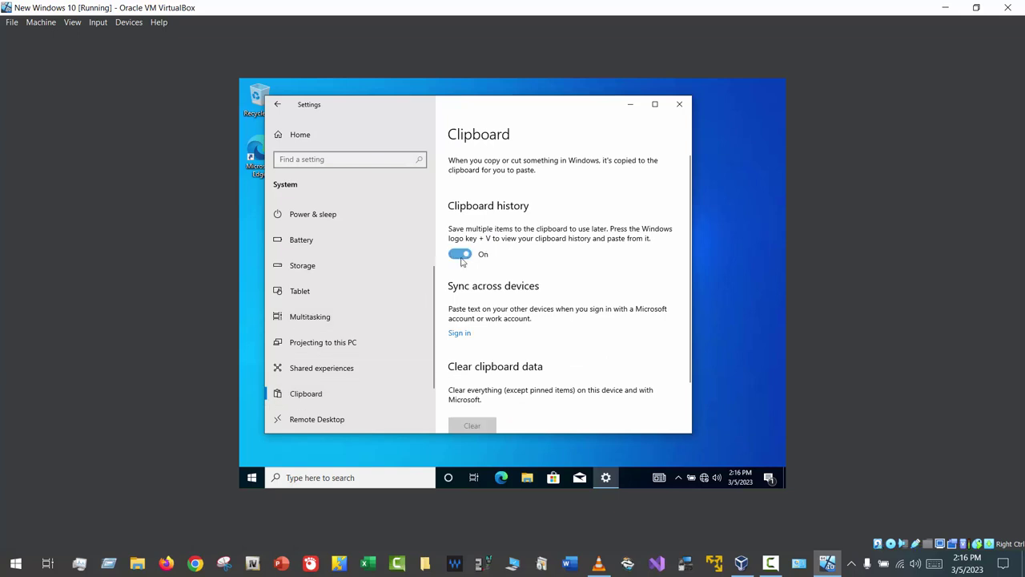
Set the display resolution of the virtual machine to 1280 × 1024 and keep the change.
scroll(377, 311, up, 3)
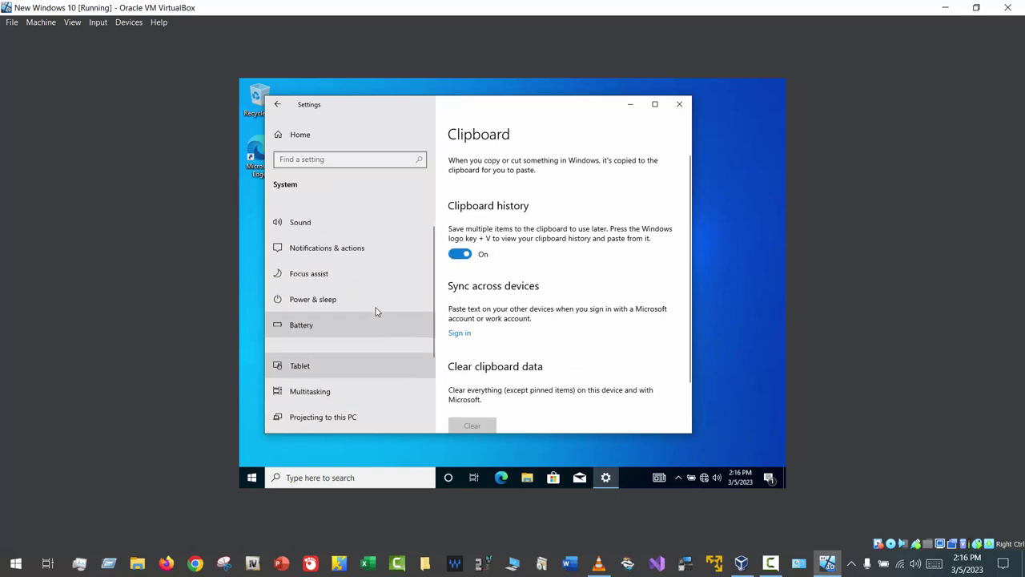
click(362, 218)
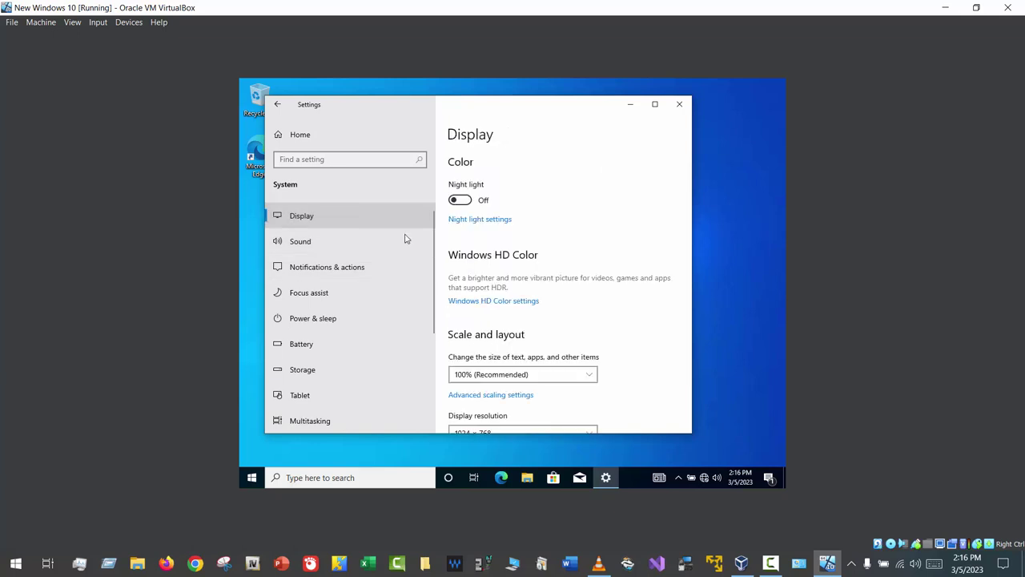
scroll(568, 320, down, 3)
click(545, 335)
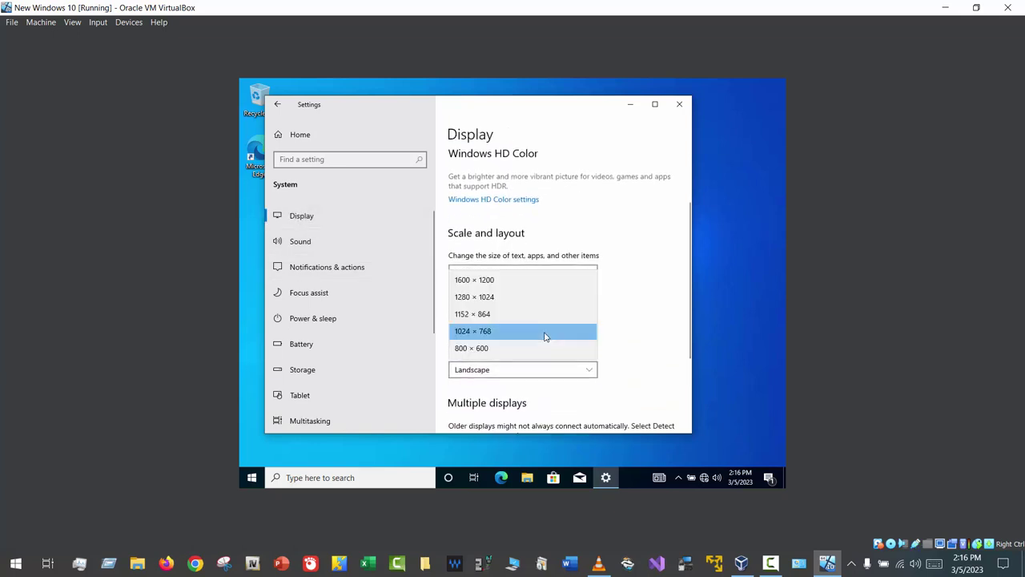
click(518, 298)
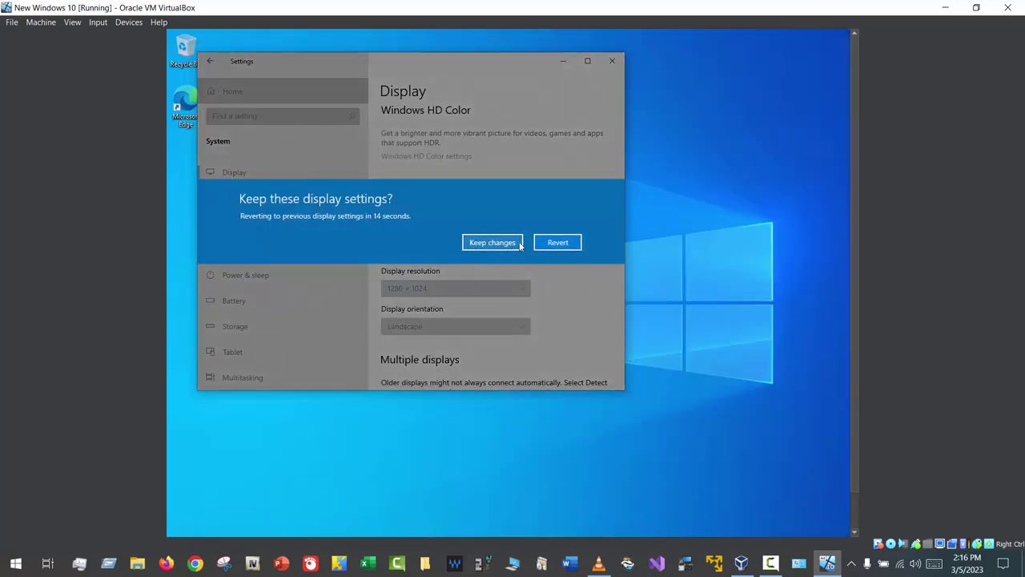
click(505, 247)
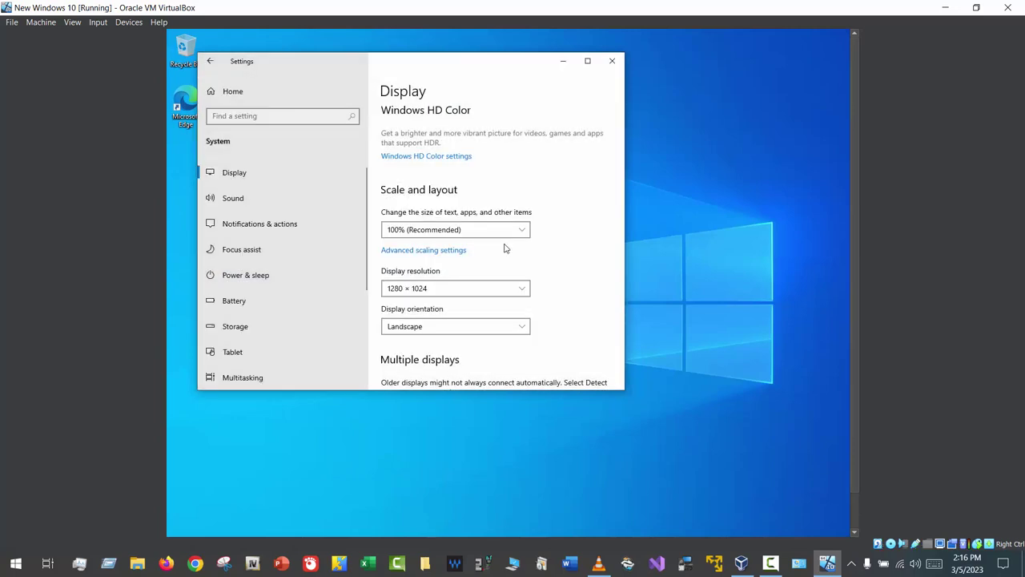
Try a display resolution of 1600 × 1200 and revert to the previous one.
click(442, 290)
click(461, 274)
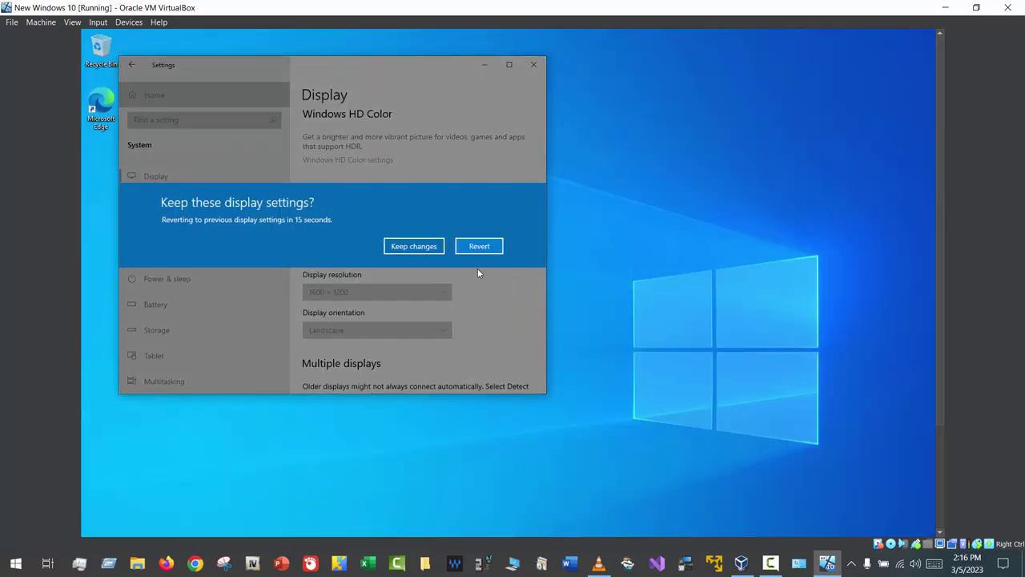
click(476, 247)
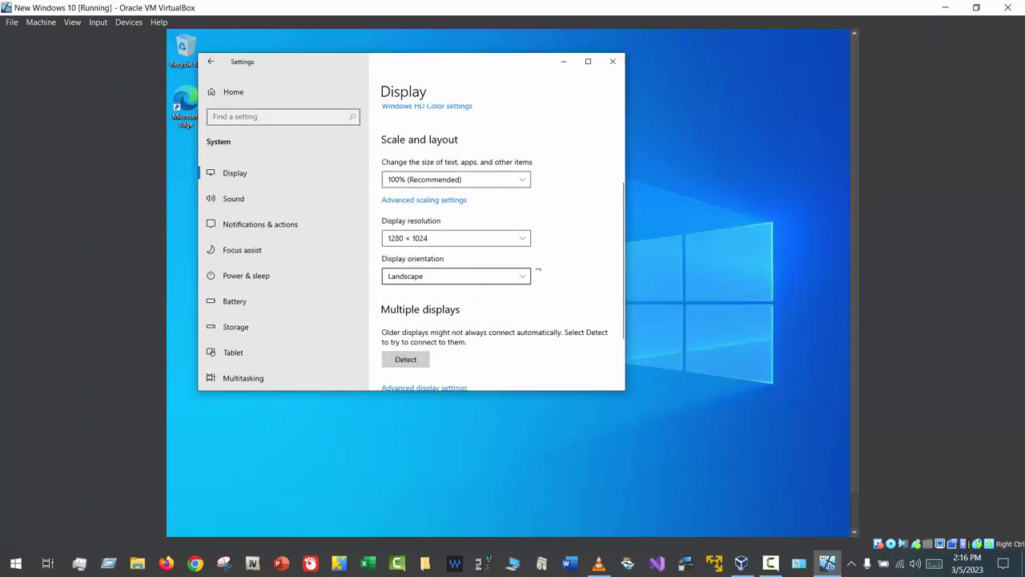
Set the display resolution to 1152 × 864 and keep the change.
mouse_move(854, 242)
mouse_down()
mouse_move(851, 267)
mouse_move(851, 258)
mouse_up()
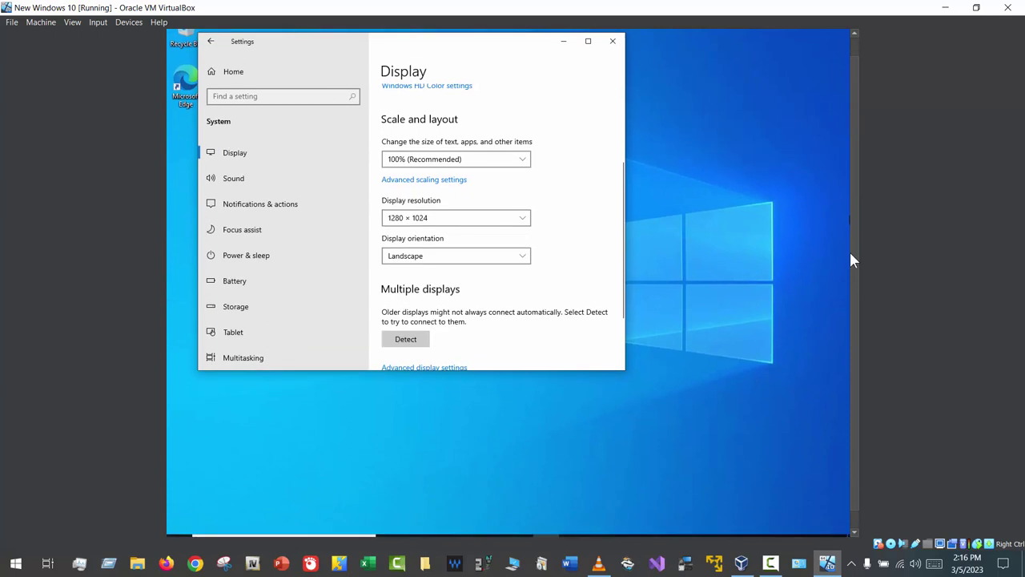
click(428, 218)
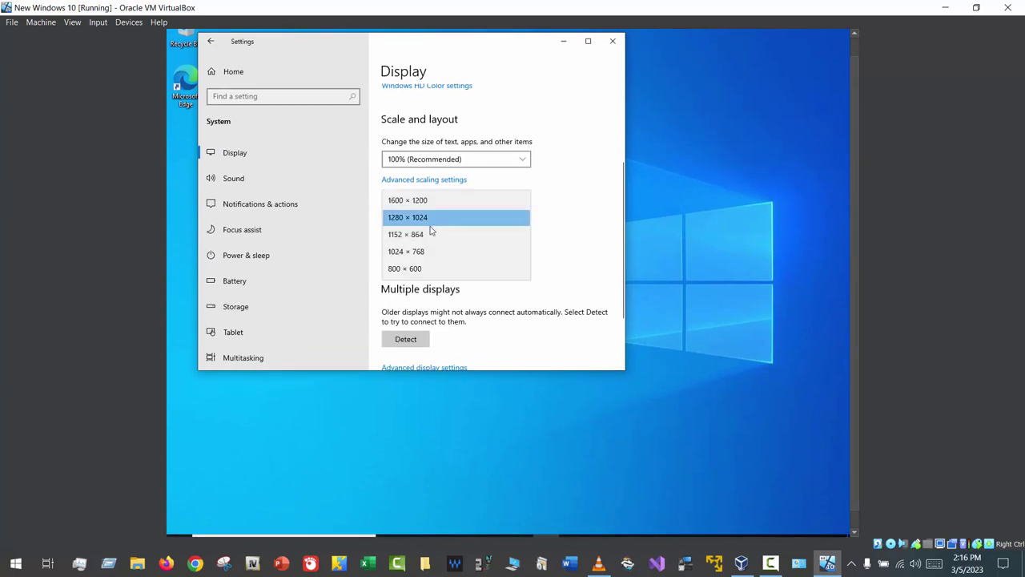
click(430, 231)
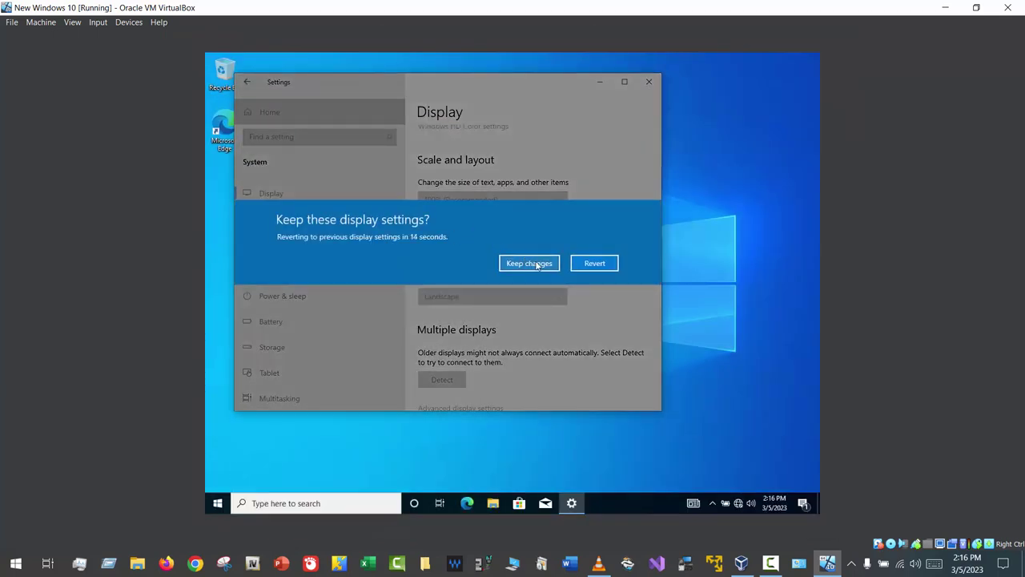
click(525, 263)
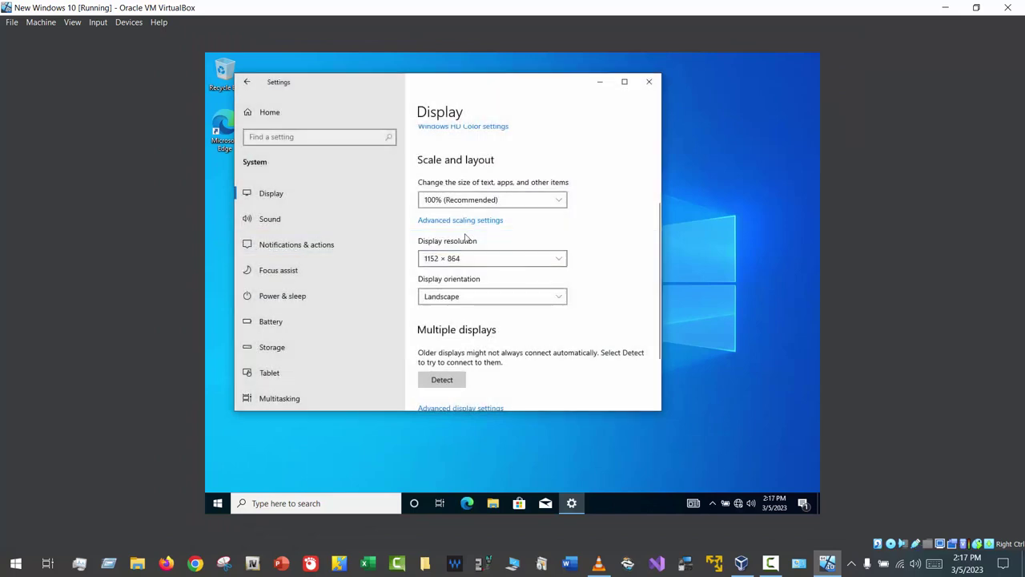
In the general privacy options, turn off website access to the language list and suggested content in the Settings app.
click(291, 119)
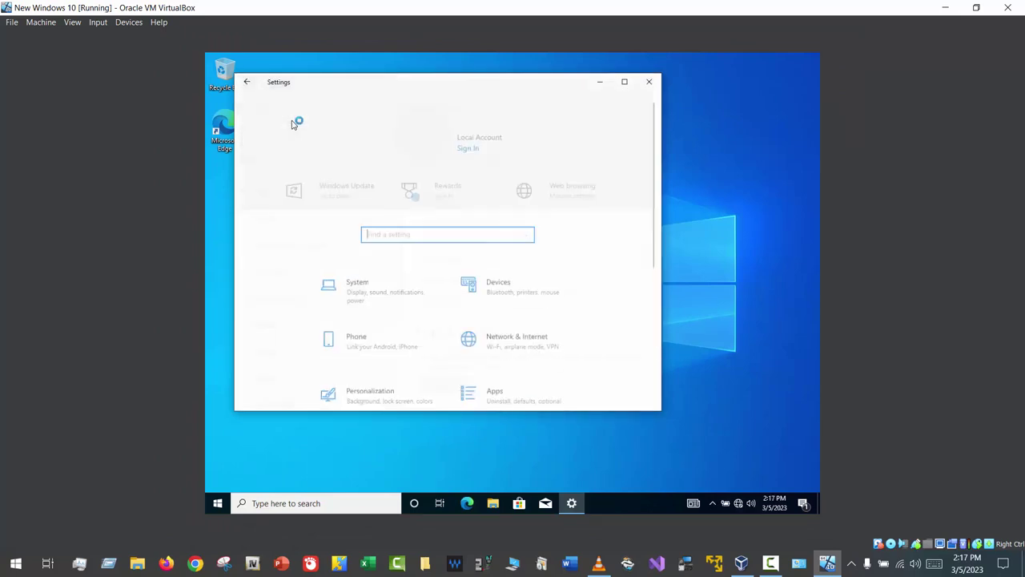
scroll(472, 314, down, 5)
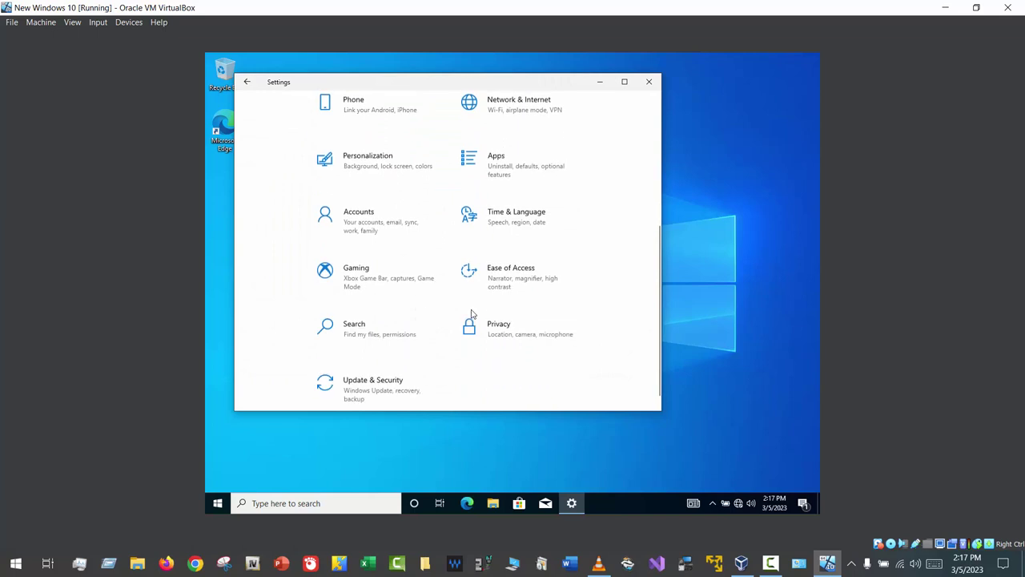
click(494, 341)
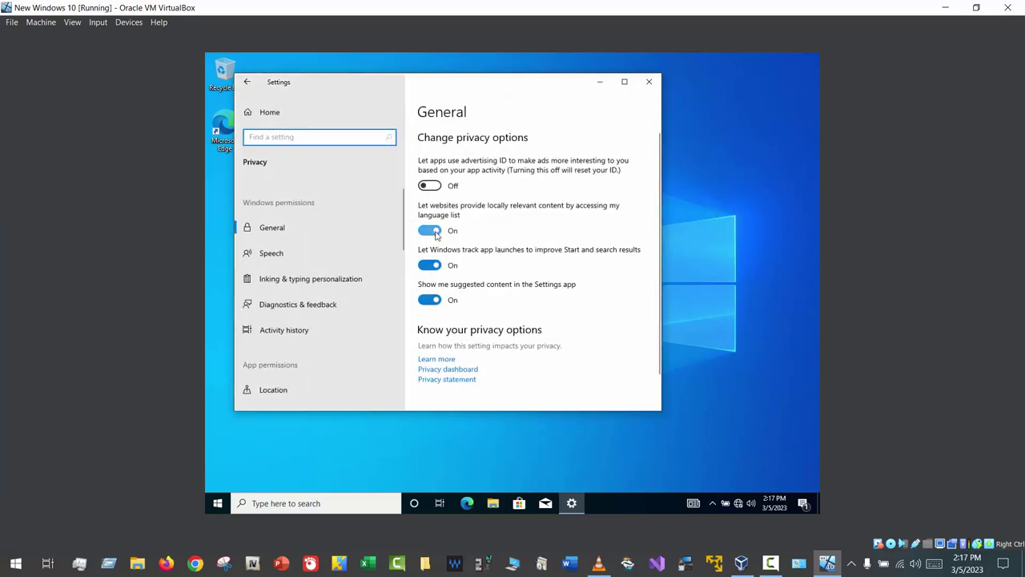
click(436, 234)
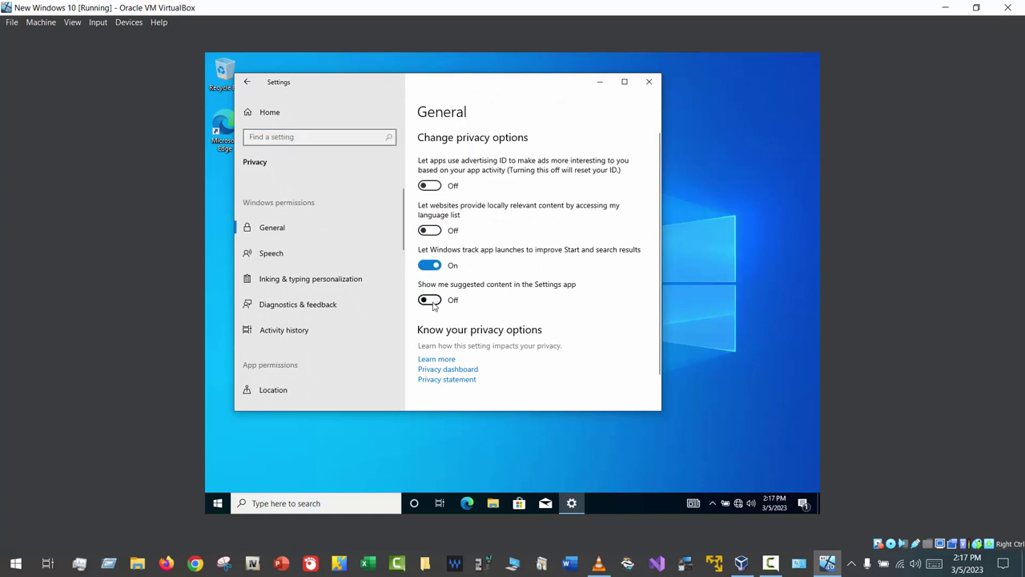
Set the feedback frequency in the Diagnostics & feedback privacy settings to Never.
click(356, 309)
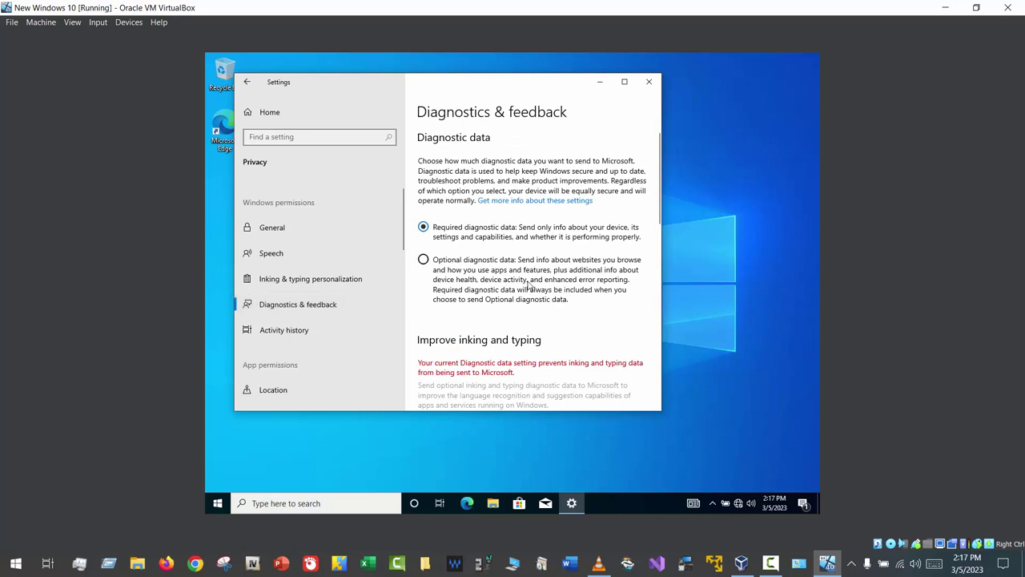
scroll(528, 286, down, 10)
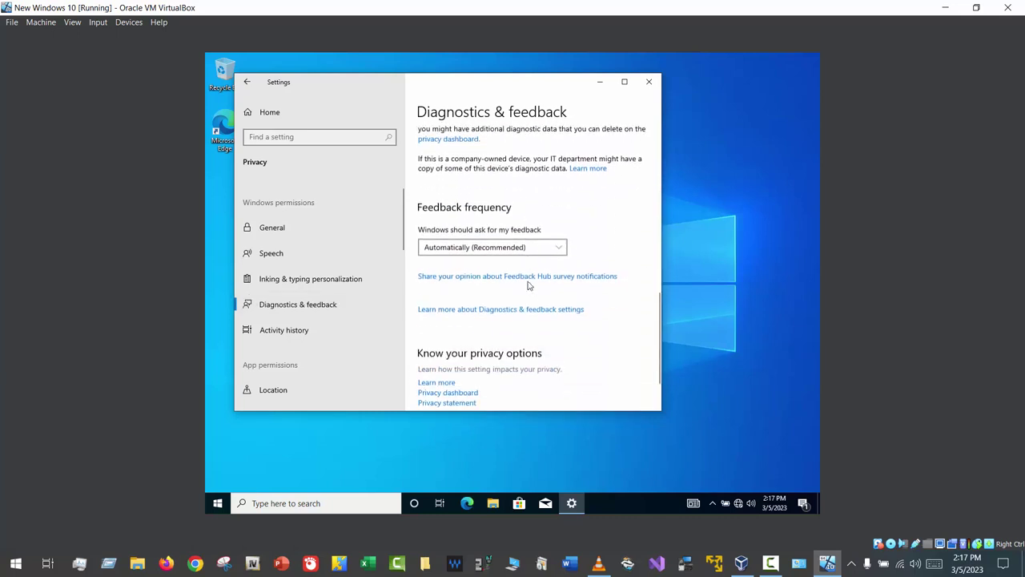
click(496, 249)
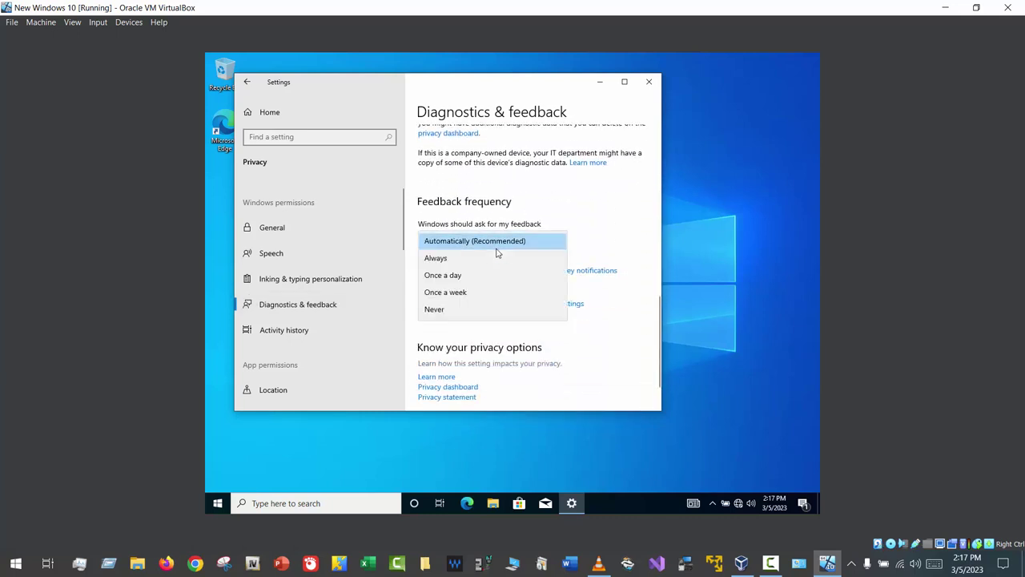
click(437, 310)
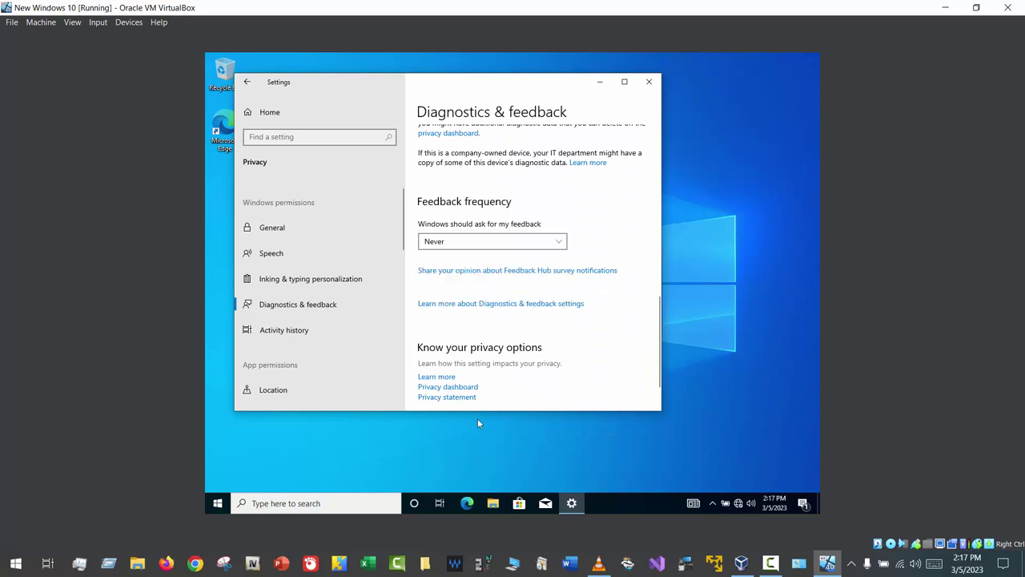
Set File Explorer to open to This PC in the folder options and apply the change.
click(493, 503)
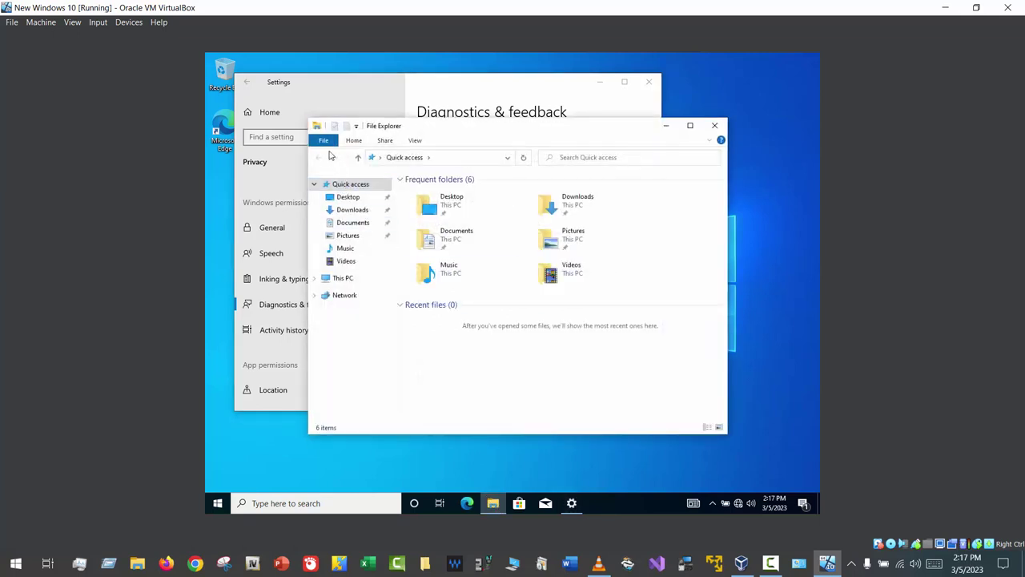
click(324, 140)
click(359, 208)
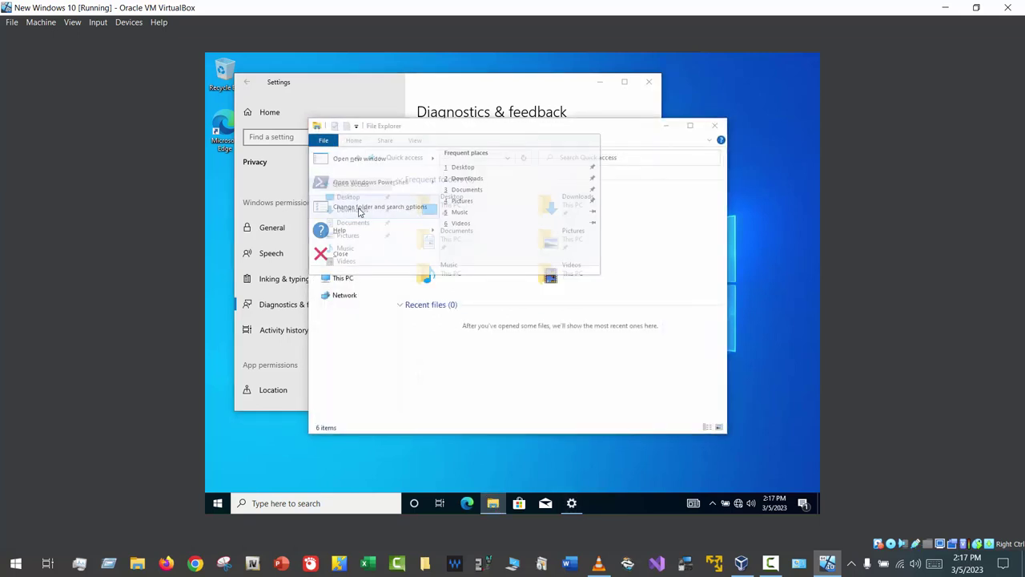
click(426, 223)
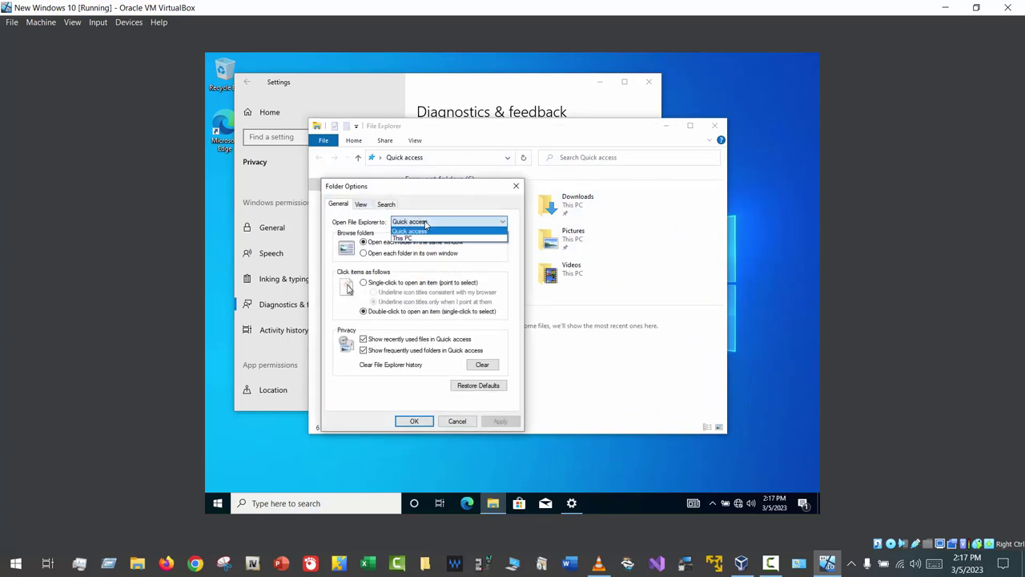
click(408, 238)
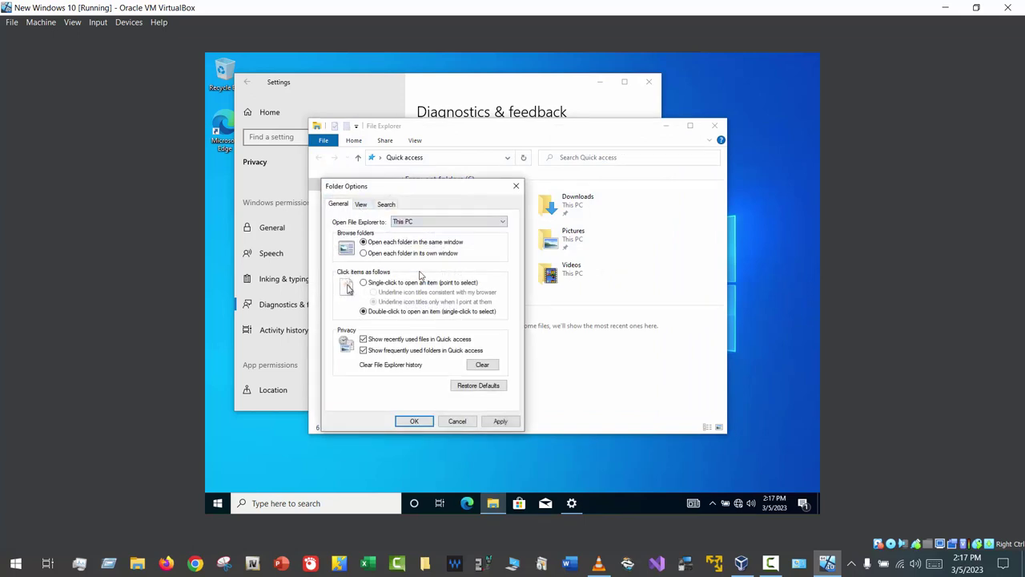
click(501, 421)
click(418, 422)
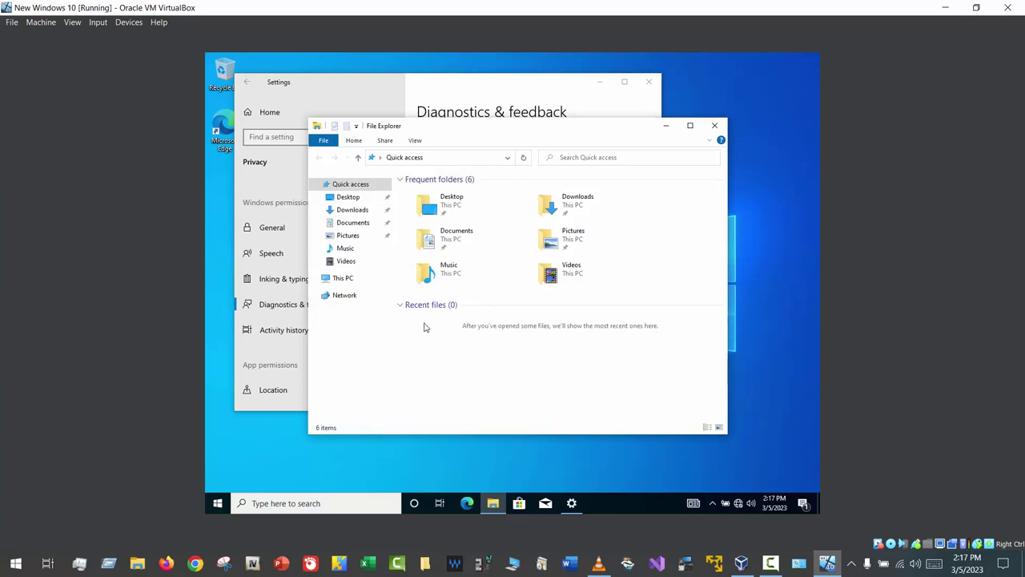
Disable content indexing on Local Disk (C:) including subfolders and files, granting administrator permission and ignoring all attribute errors.
click(341, 278)
click(450, 341)
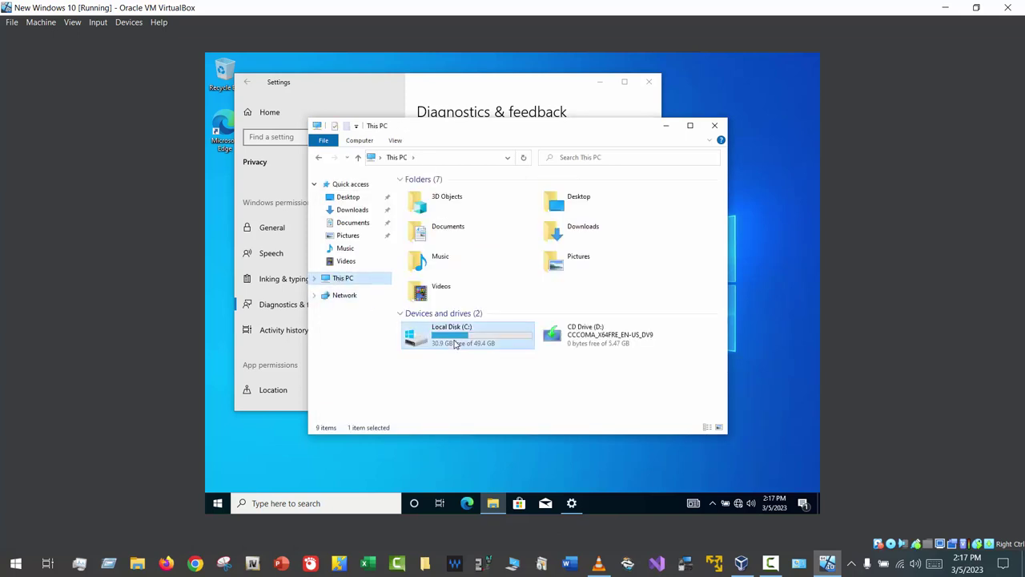
right_click(461, 334)
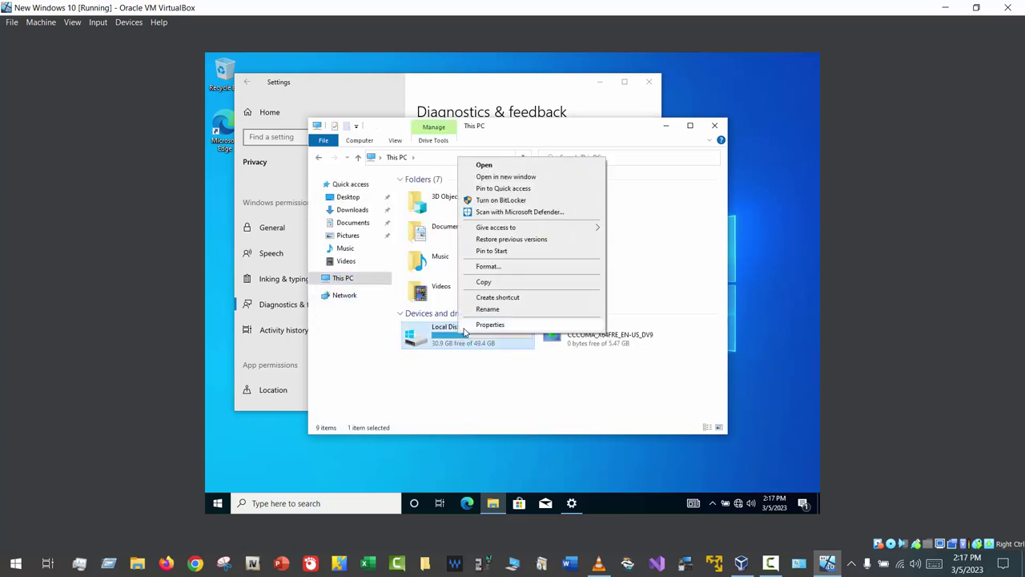
click(473, 325)
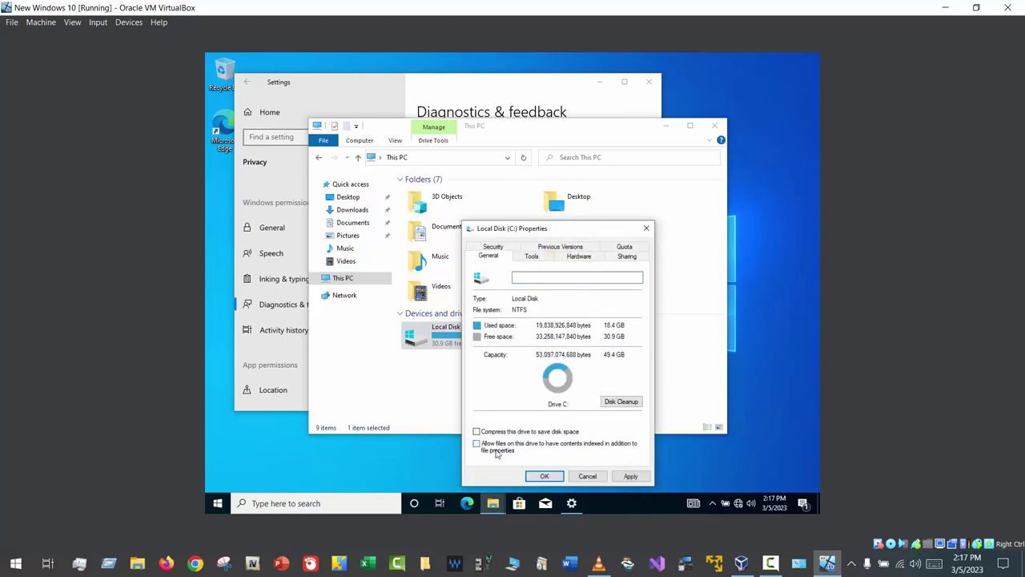
click(560, 475)
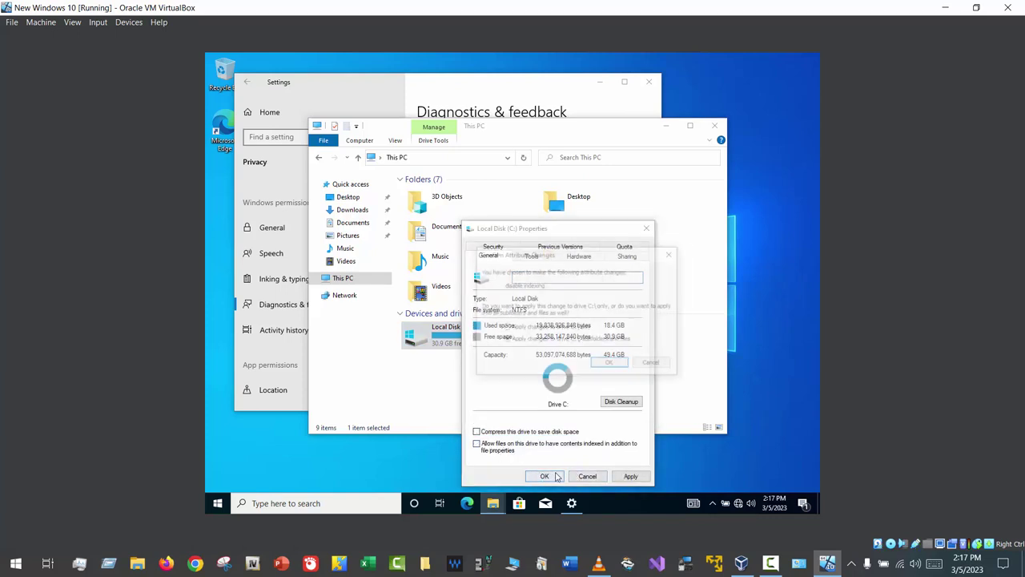
click(606, 365)
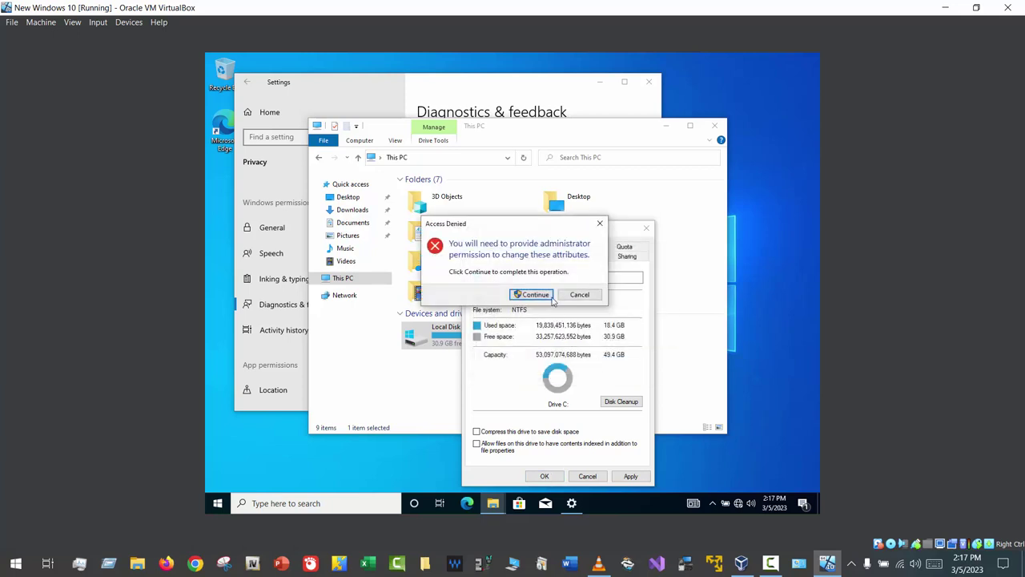
click(534, 294)
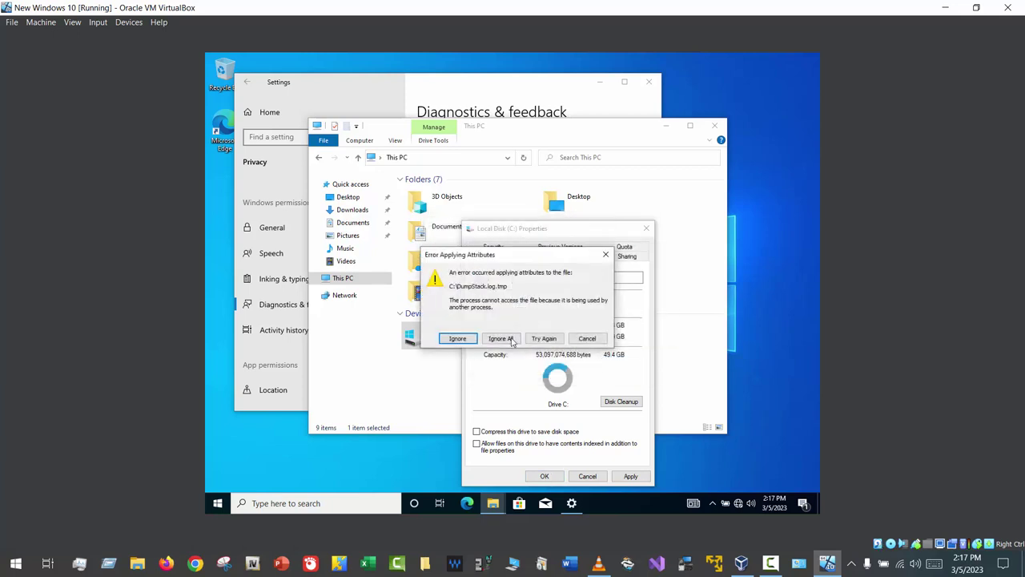
click(499, 338)
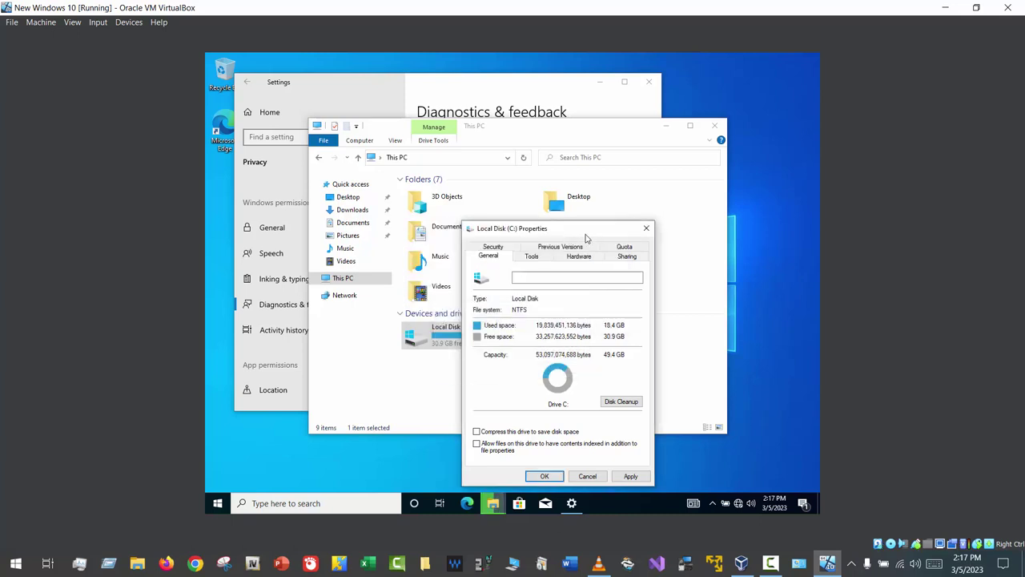
click(674, 124)
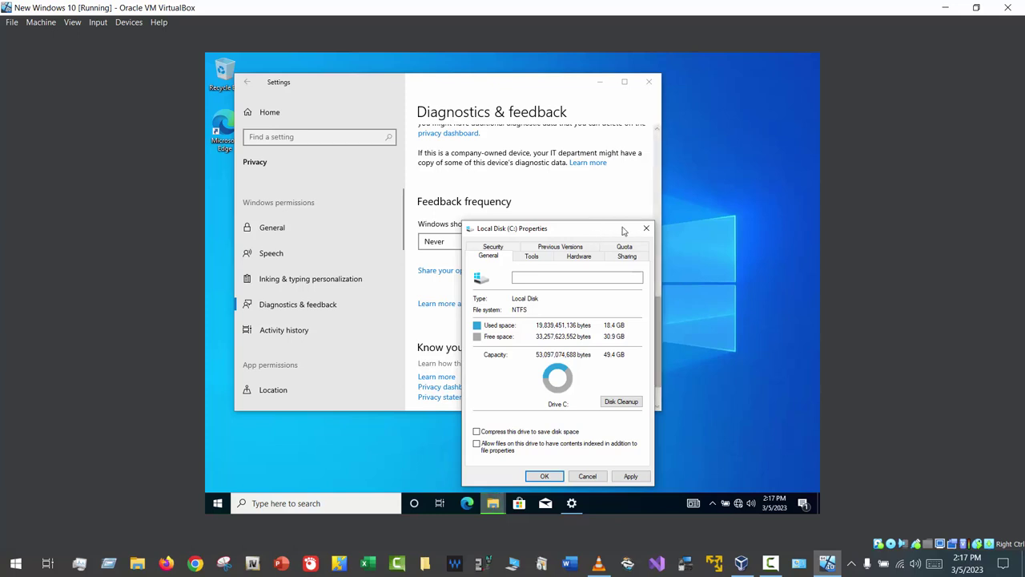
In the Background apps privacy settings, turn off letting apps run in the background and close Settings.
click(645, 199)
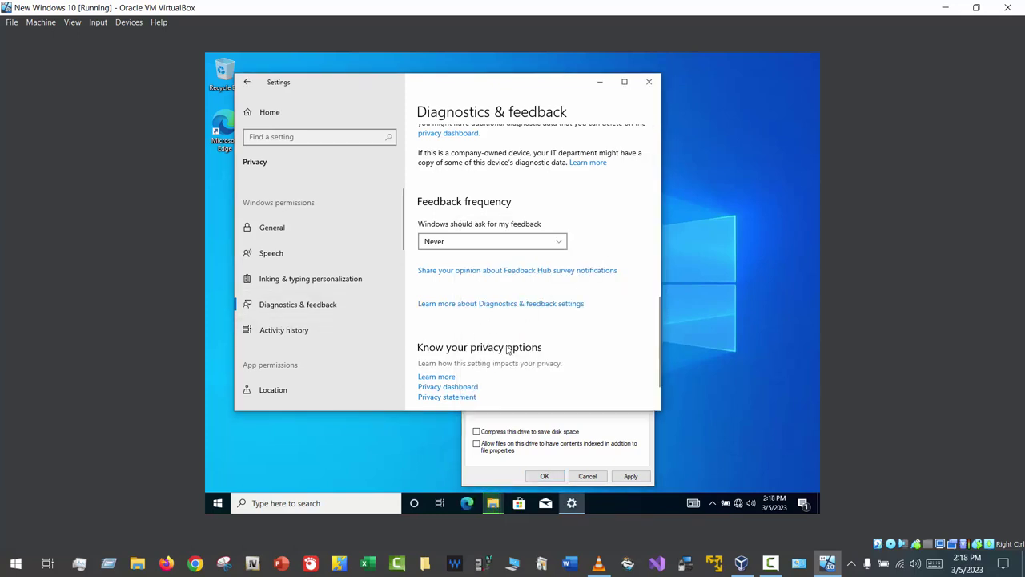
scroll(507, 350, down, 2)
scroll(355, 320, down, 4)
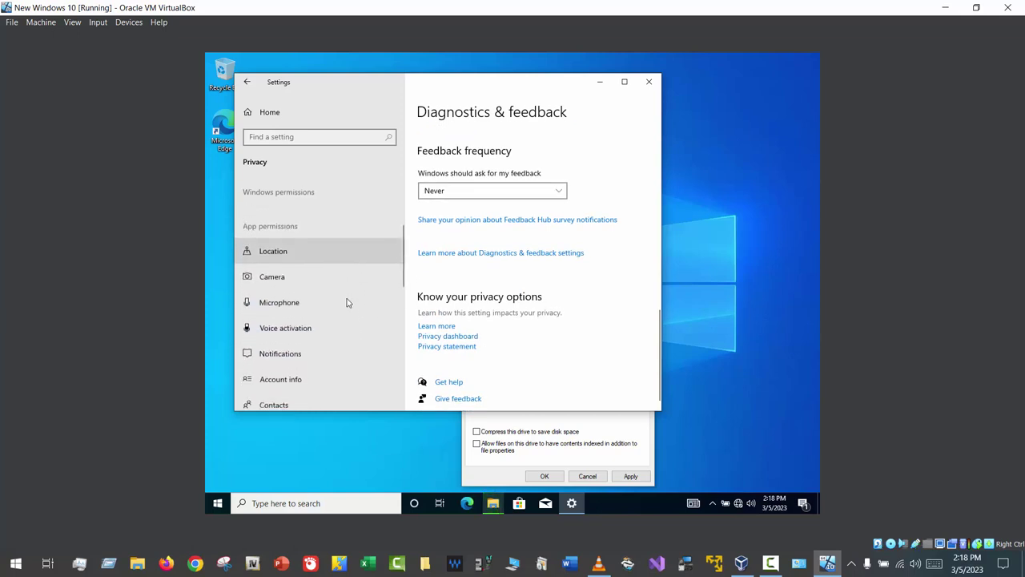
scroll(347, 302, down, 6)
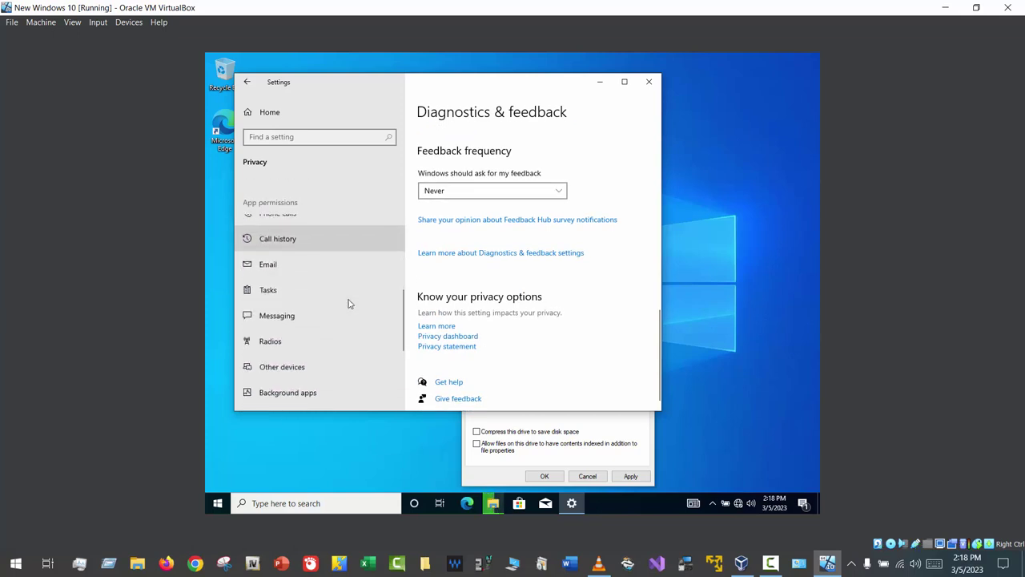
scroll(348, 304, down, 3)
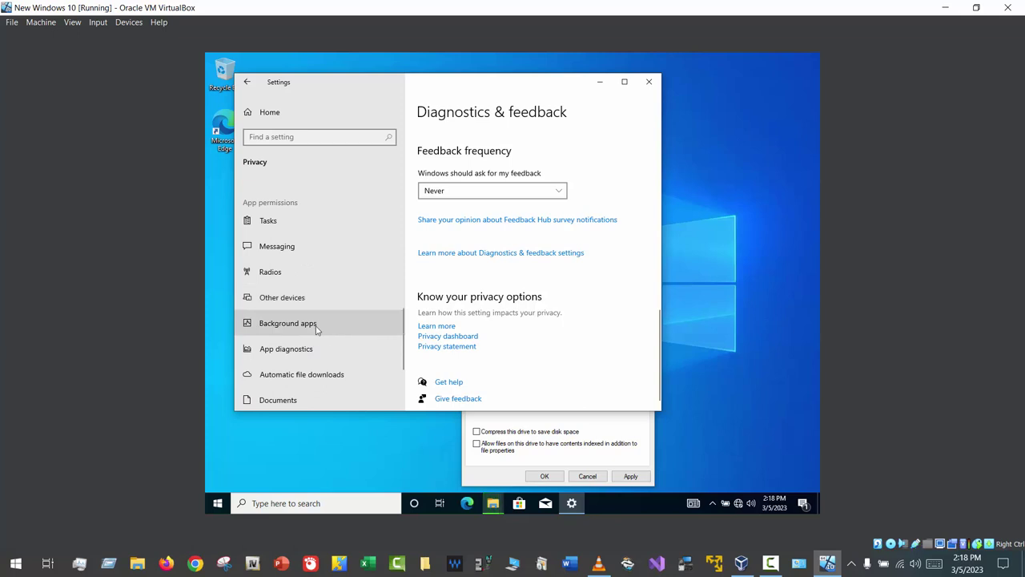
click(317, 329)
scroll(494, 322, down, 5)
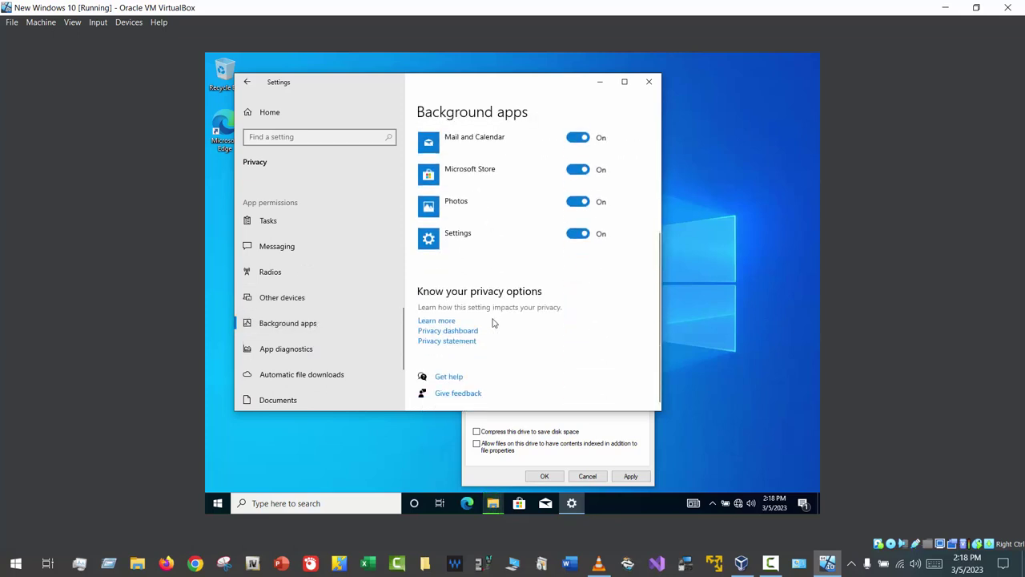
scroll(494, 322, up, 5)
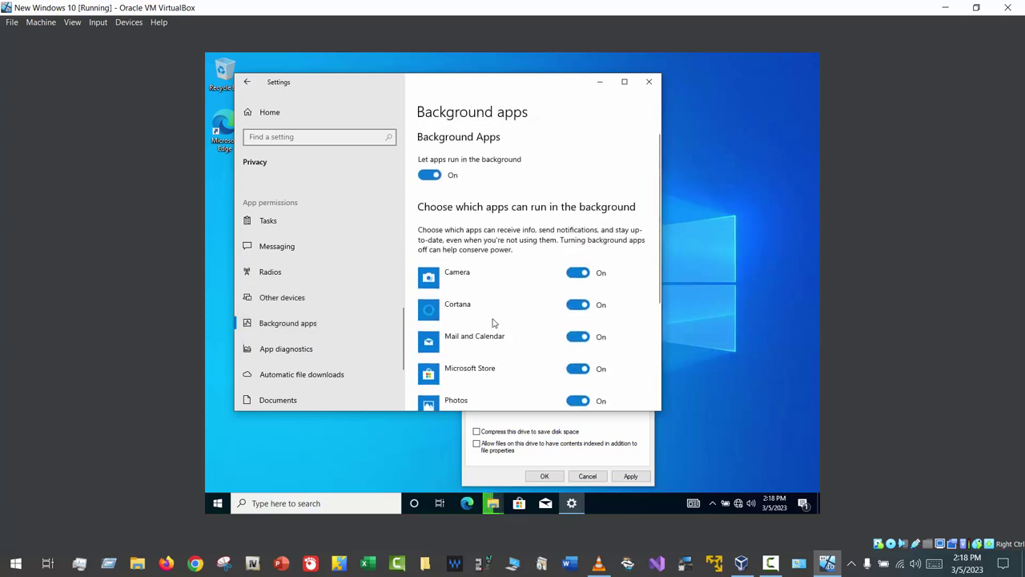
click(428, 175)
scroll(596, 332, down, 3)
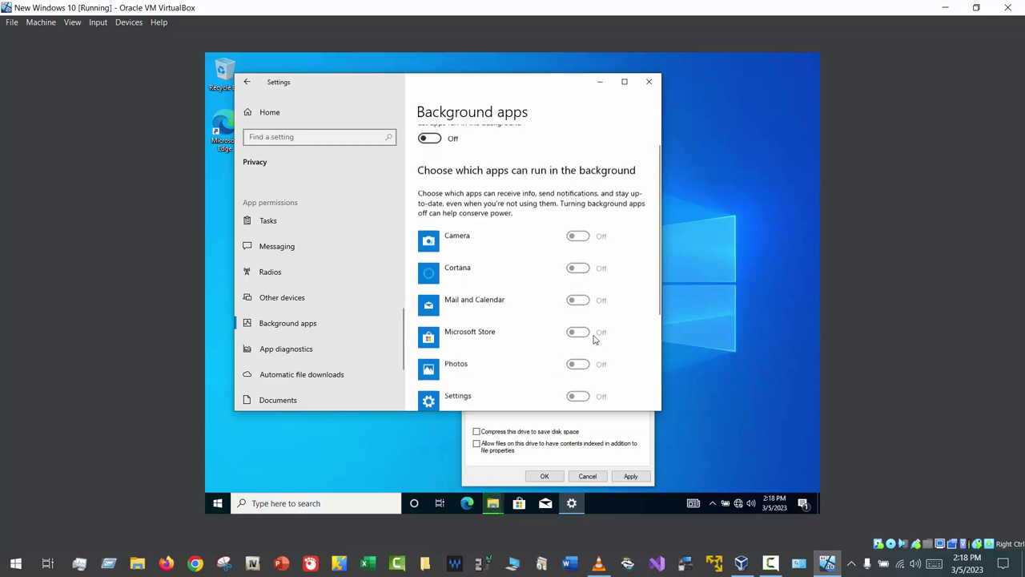
scroll(581, 334, down, 2)
scroll(582, 334, up, 4)
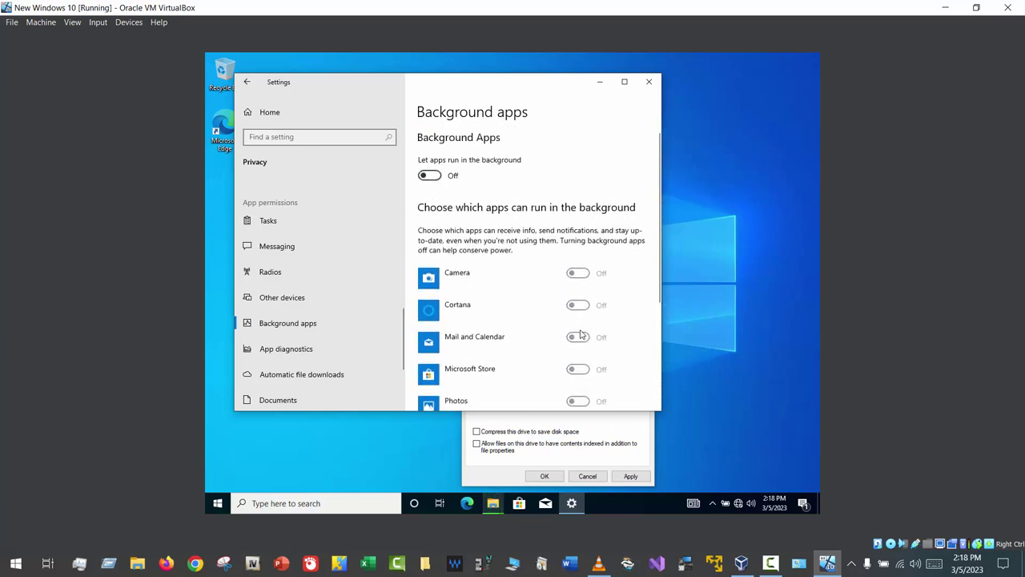
click(650, 82)
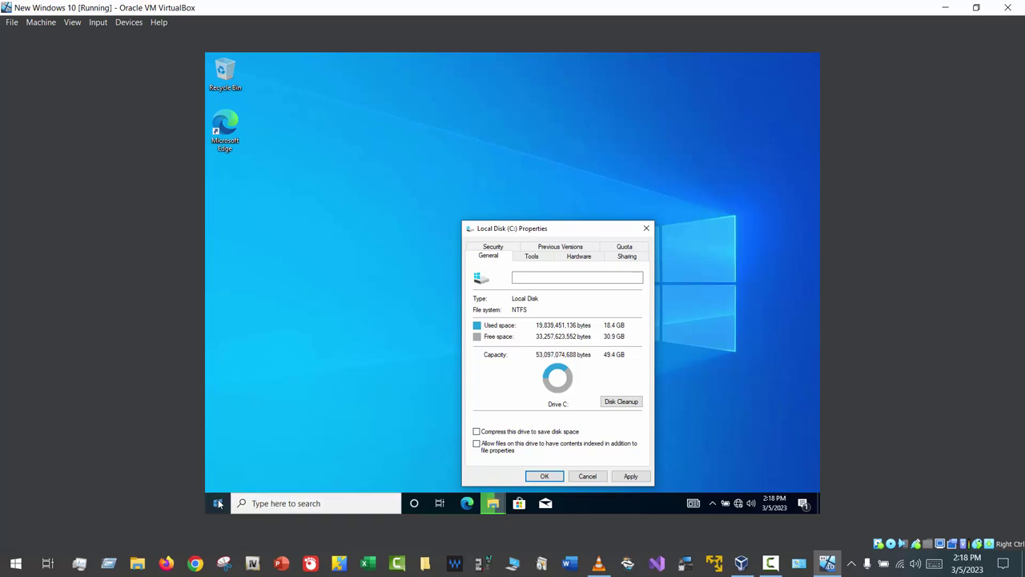
Set the color mode to Dark in the desktop personalization settings.
right_click(265, 424)
click(298, 418)
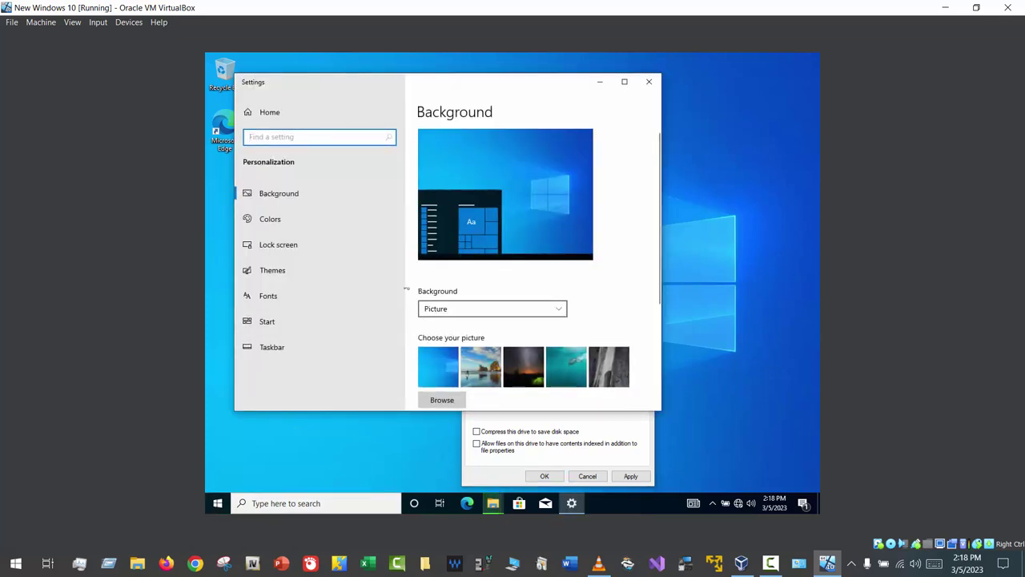
click(270, 220)
scroll(506, 303, down, 1)
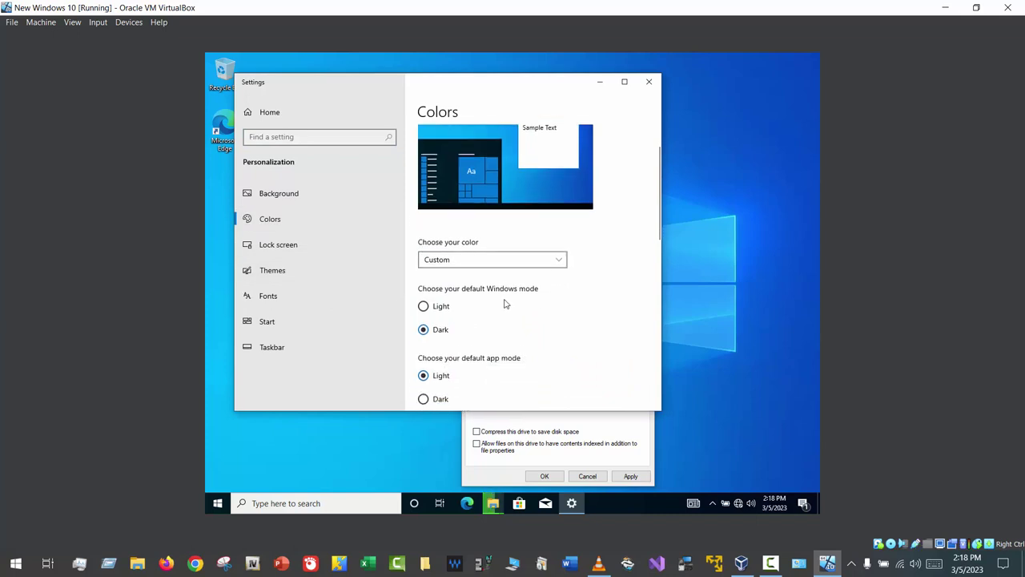
click(503, 258)
click(469, 245)
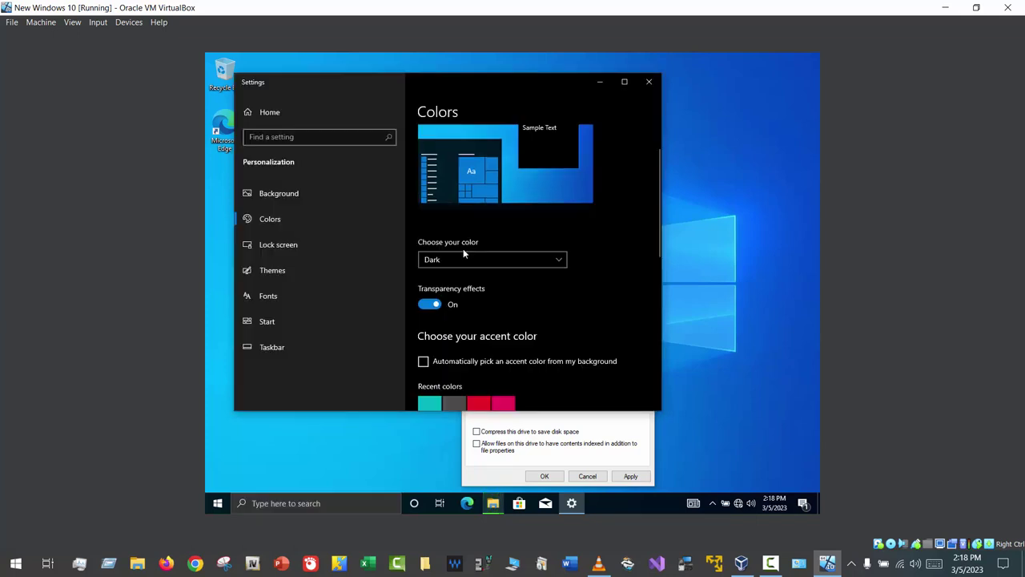
Change the desktop background to the underwater swimmer picture and close Settings.
click(331, 197)
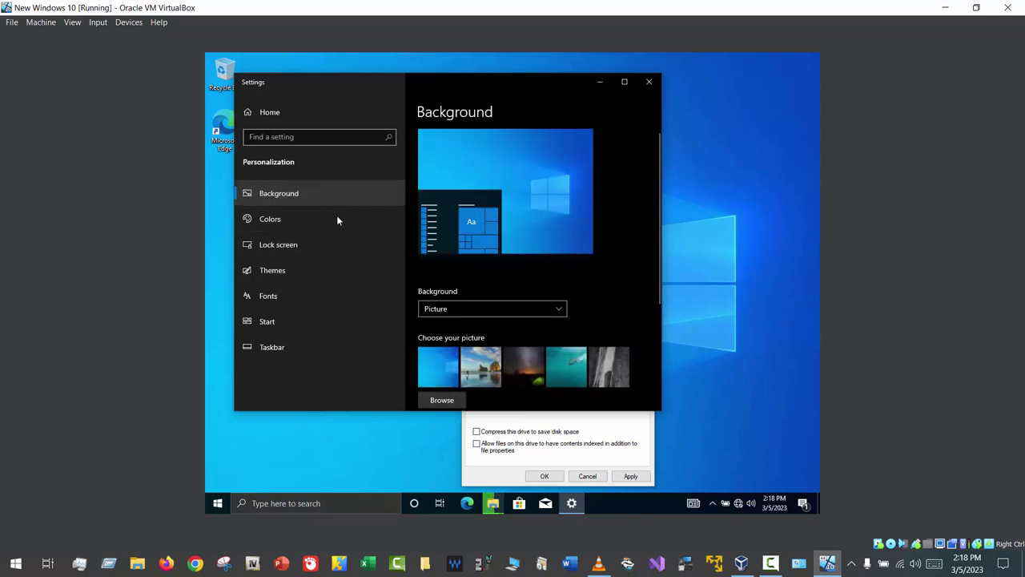
scroll(514, 320, down, 1)
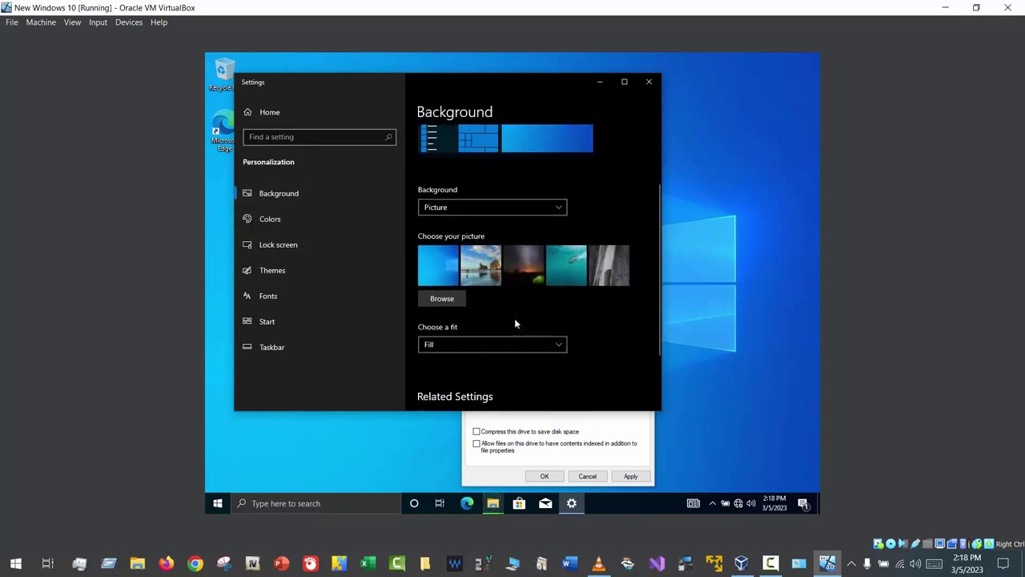
click(535, 270)
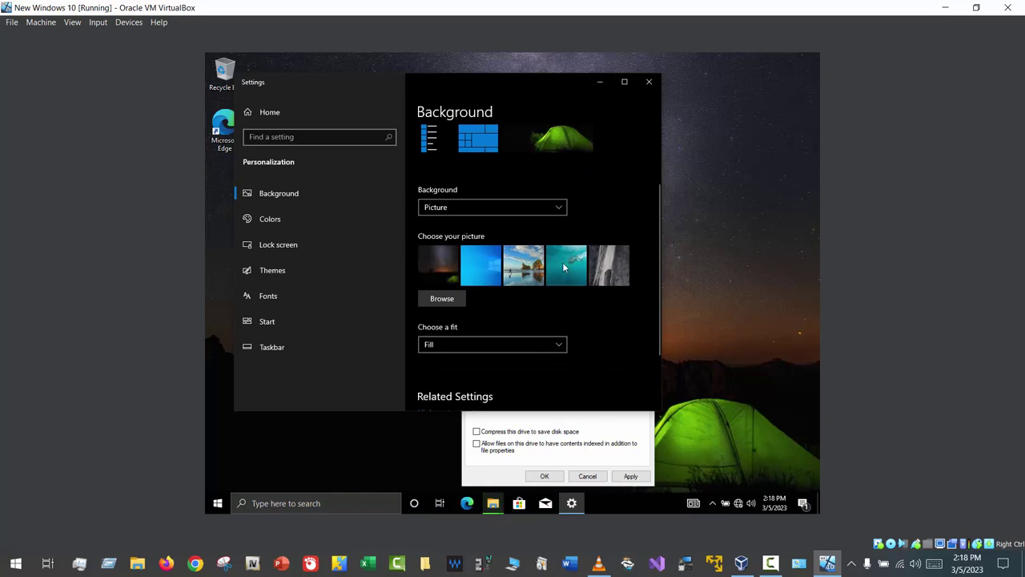
click(568, 264)
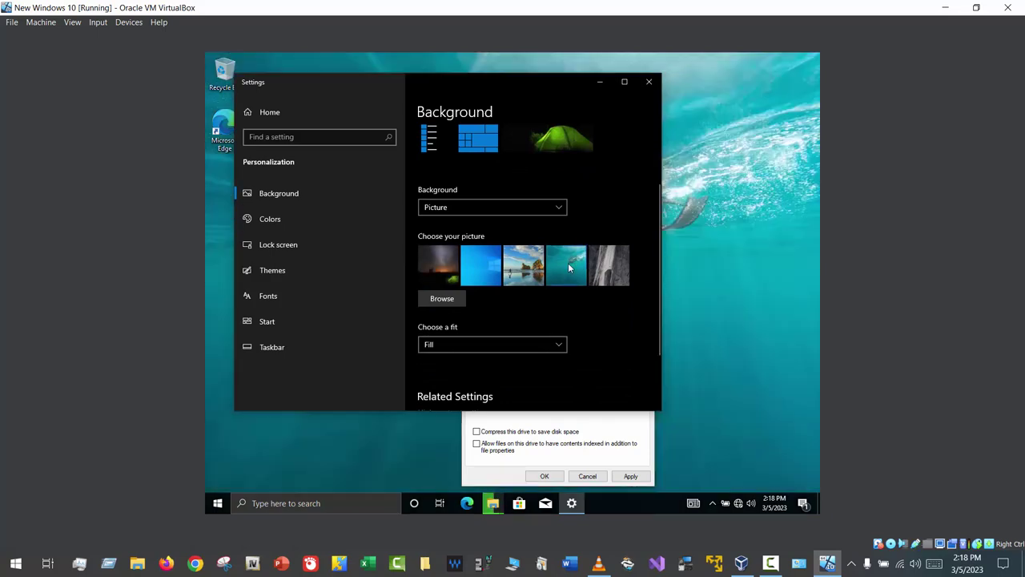
click(650, 82)
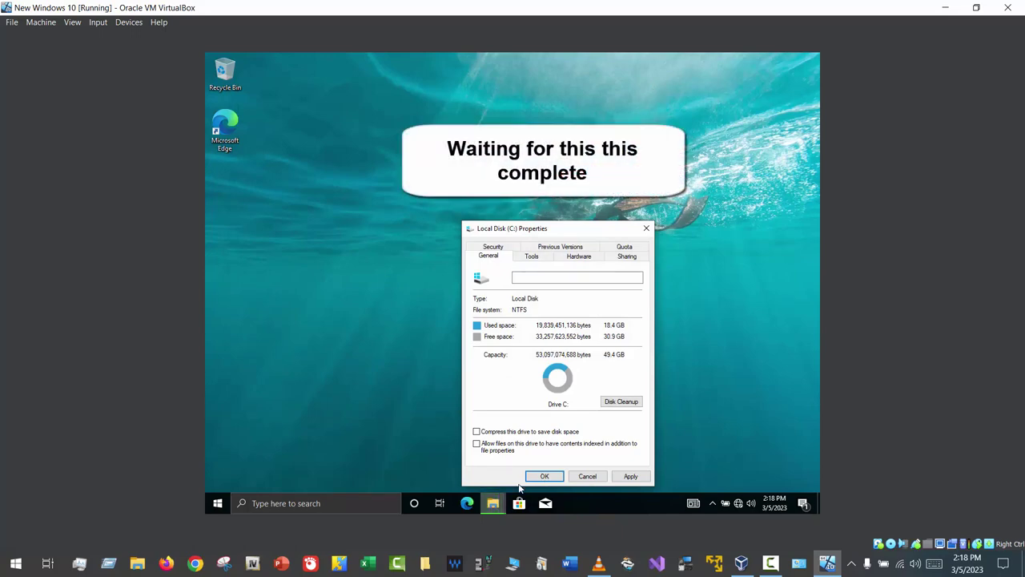
Check the progress of the drive attribute change, then shut down the Windows 10 guest once it completes.
mouse_move(498, 505)
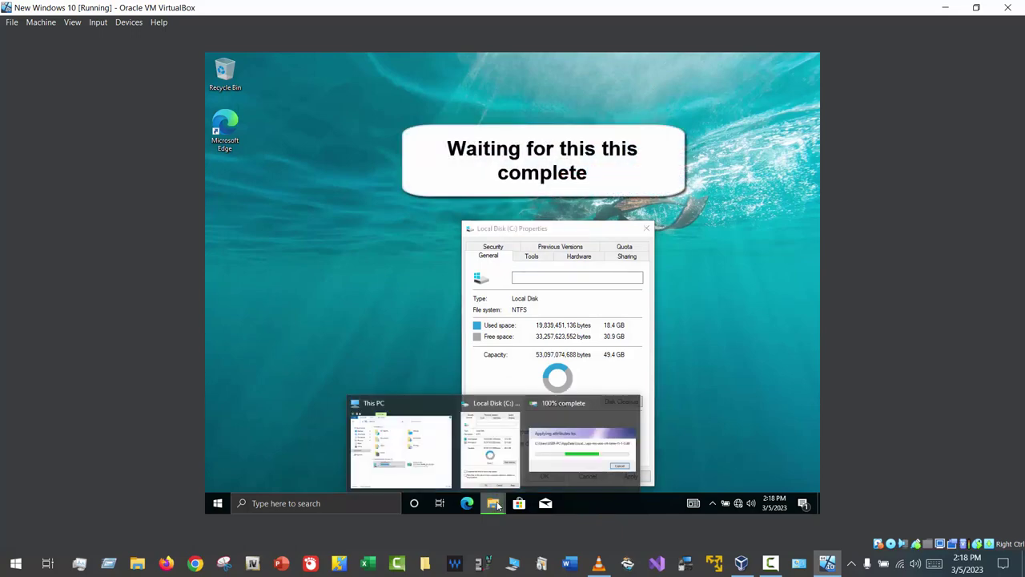
click(565, 451)
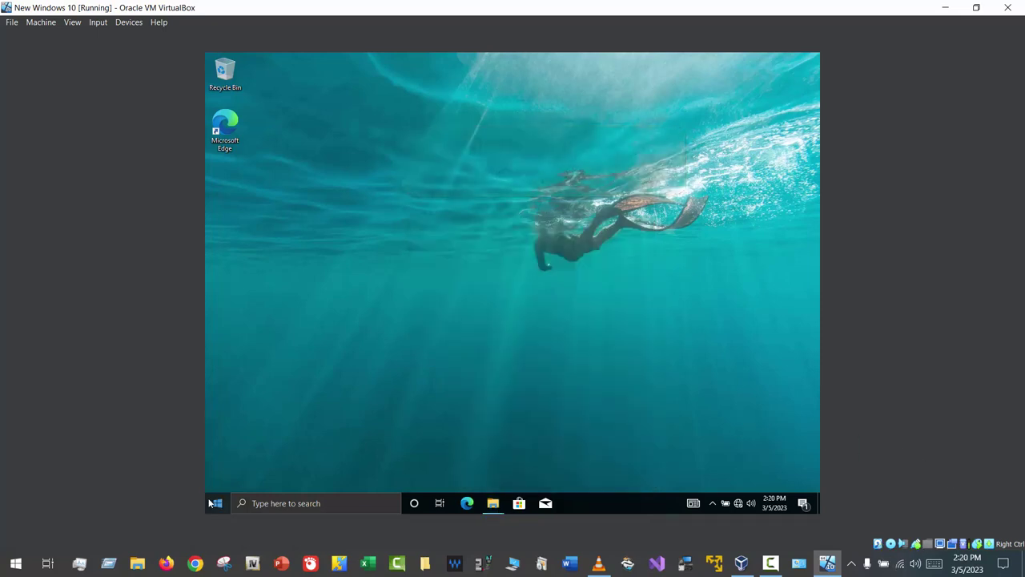
click(217, 503)
click(224, 482)
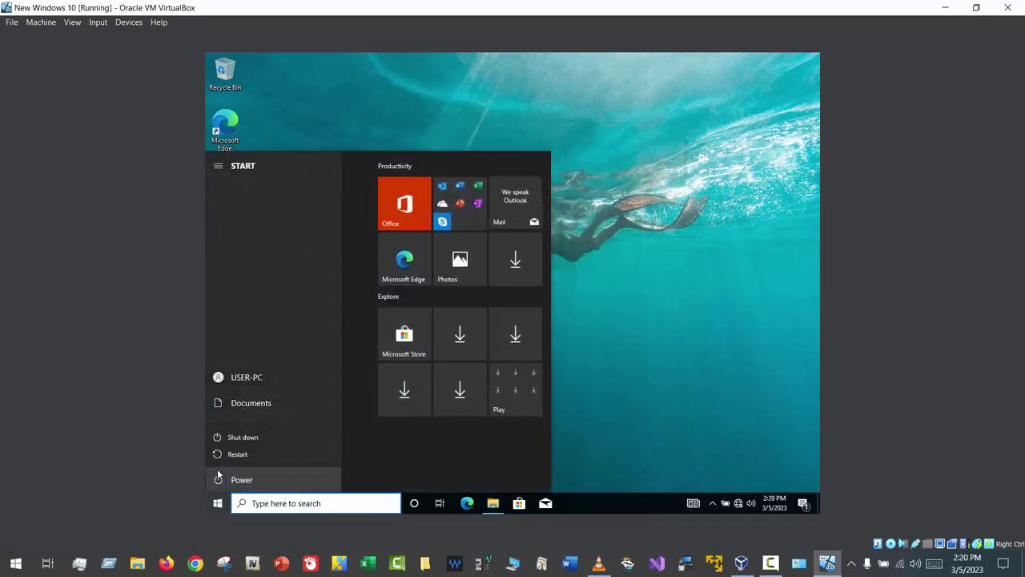
click(253, 437)
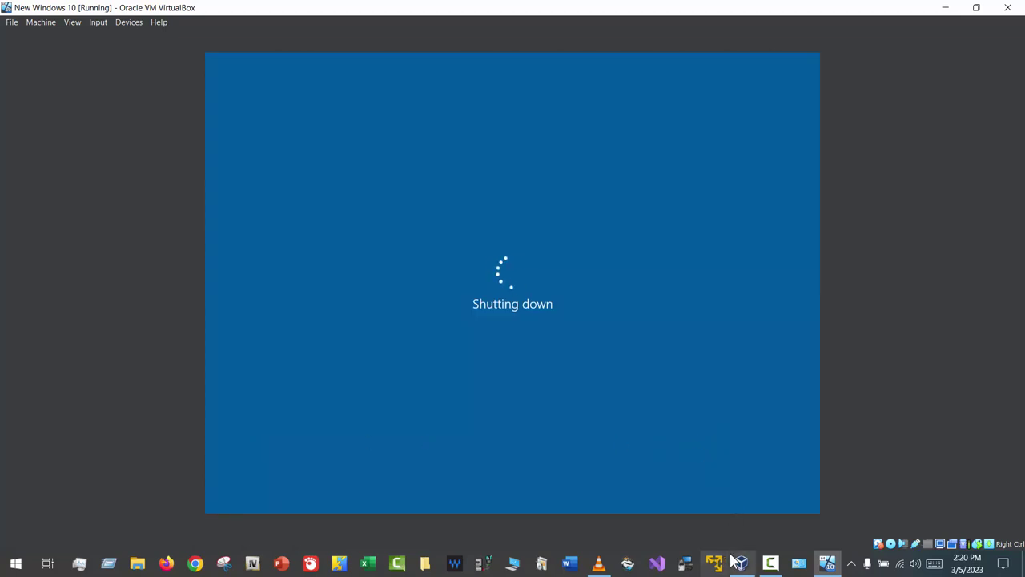
In VirtualBox Manager, enable network Adapter 1 in the settings of the New Windows 10 machine.
mouse_move(739, 564)
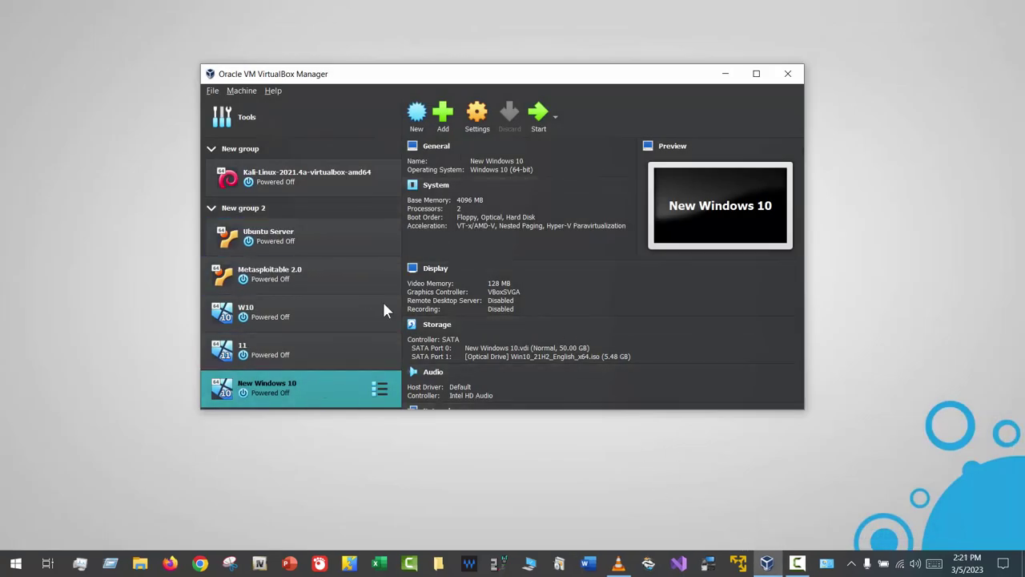
click(476, 115)
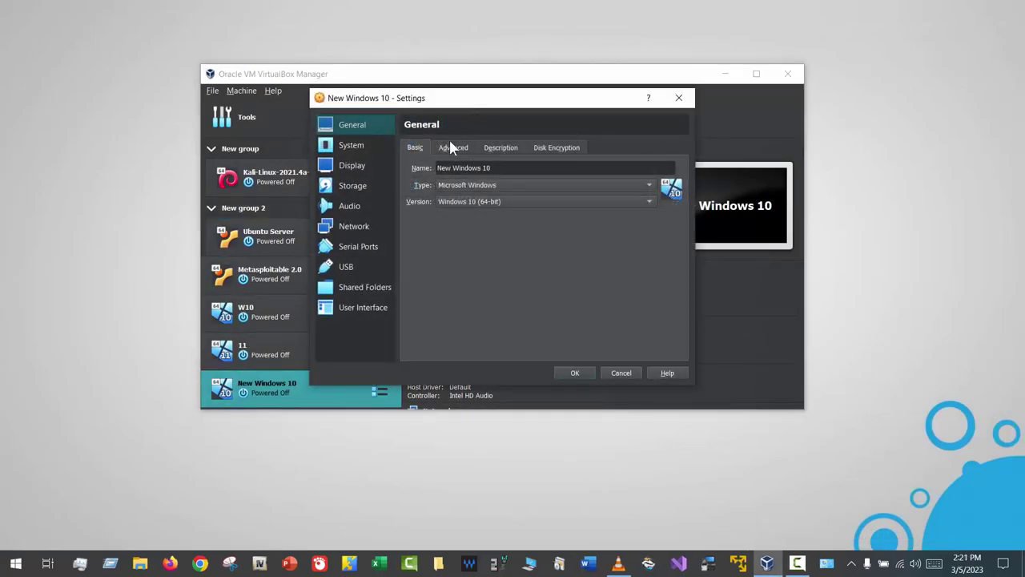
click(355, 229)
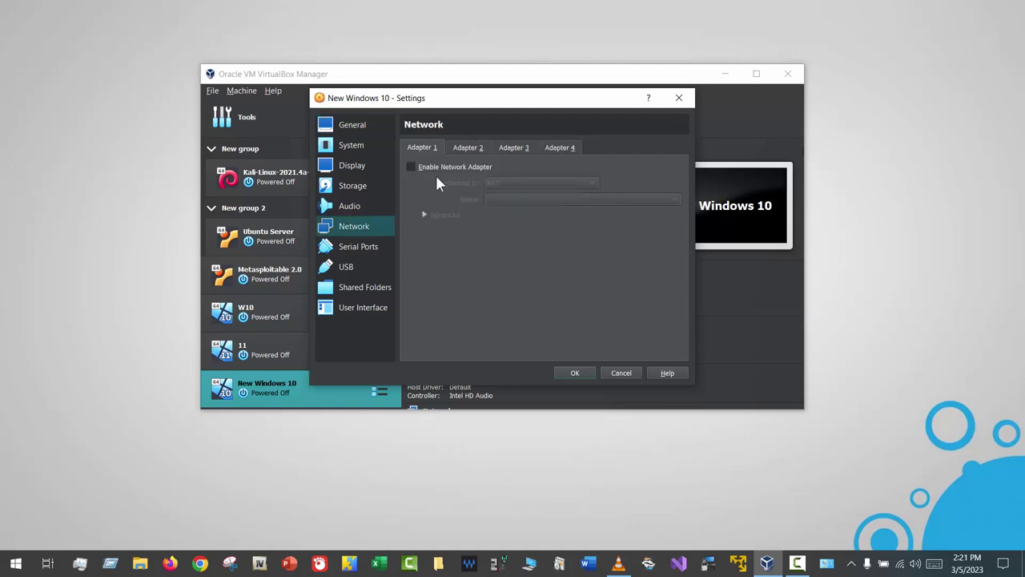
click(576, 373)
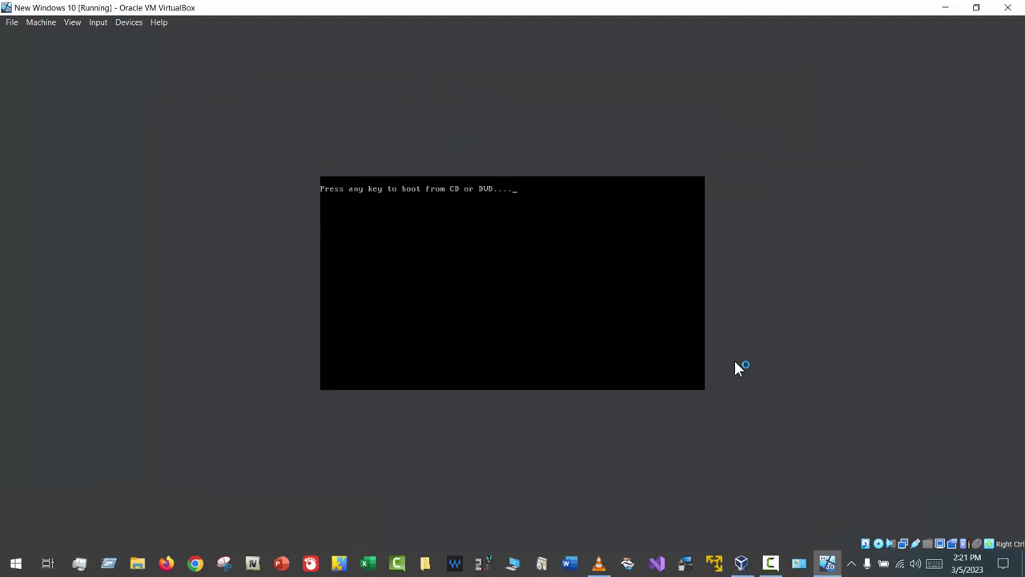
Boot the New Windows 10 machine to the desktop and decline making the PC discoverable on the network.
key(Return)
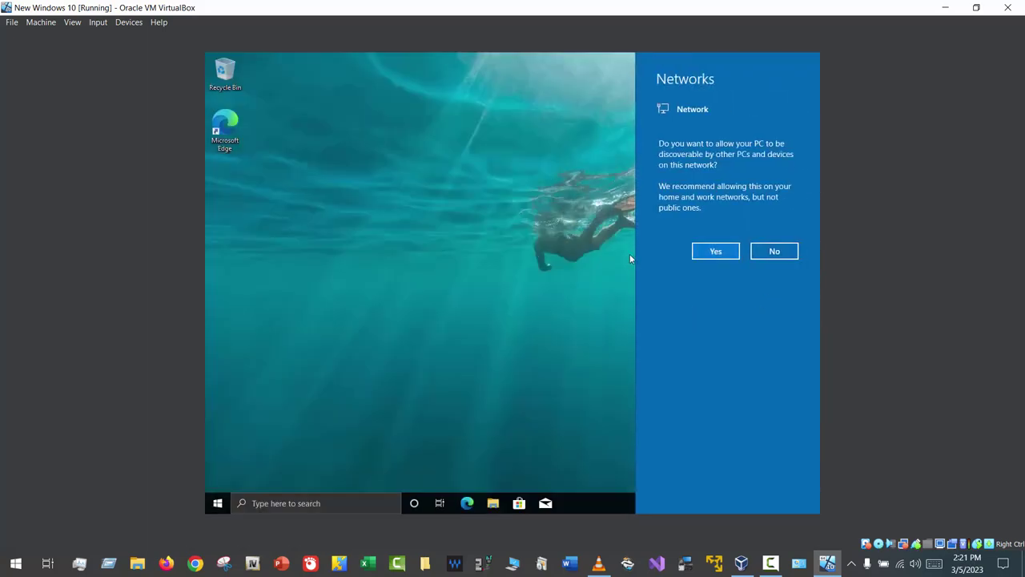
click(771, 250)
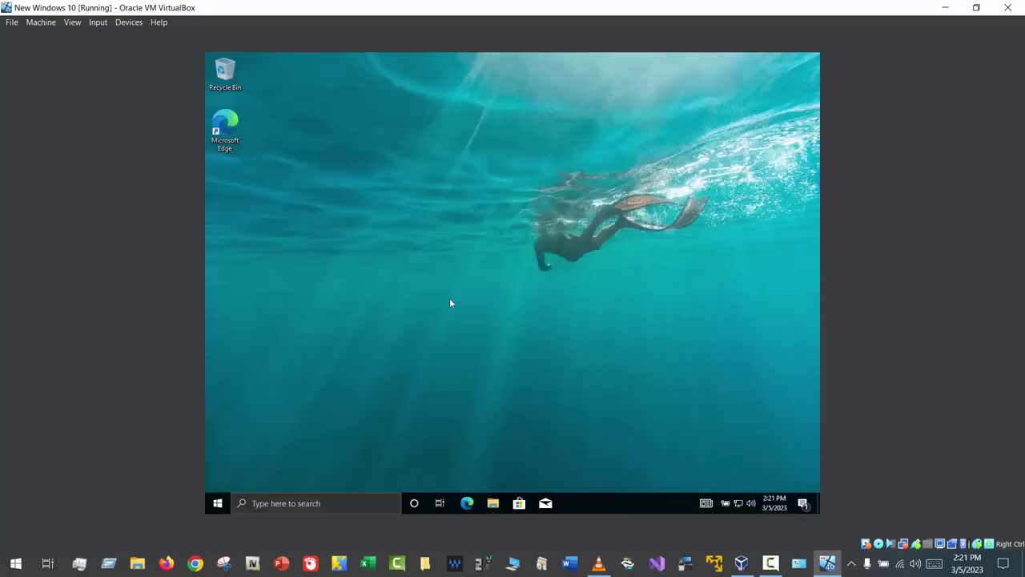
Open Microsoft Edge, complete its first-run setup, and search the web for "chrome".
double_click(224, 127)
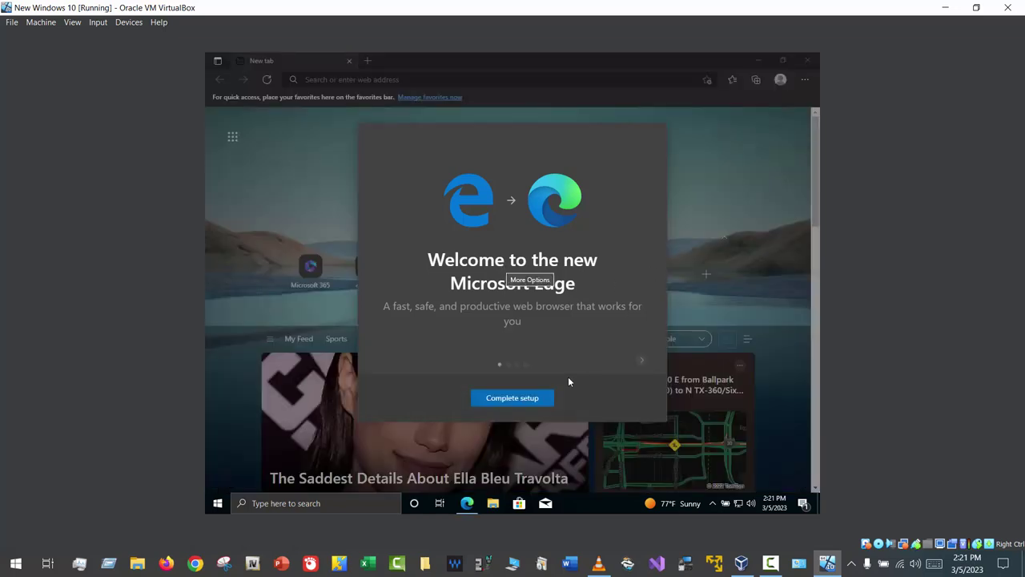
click(529, 395)
click(655, 138)
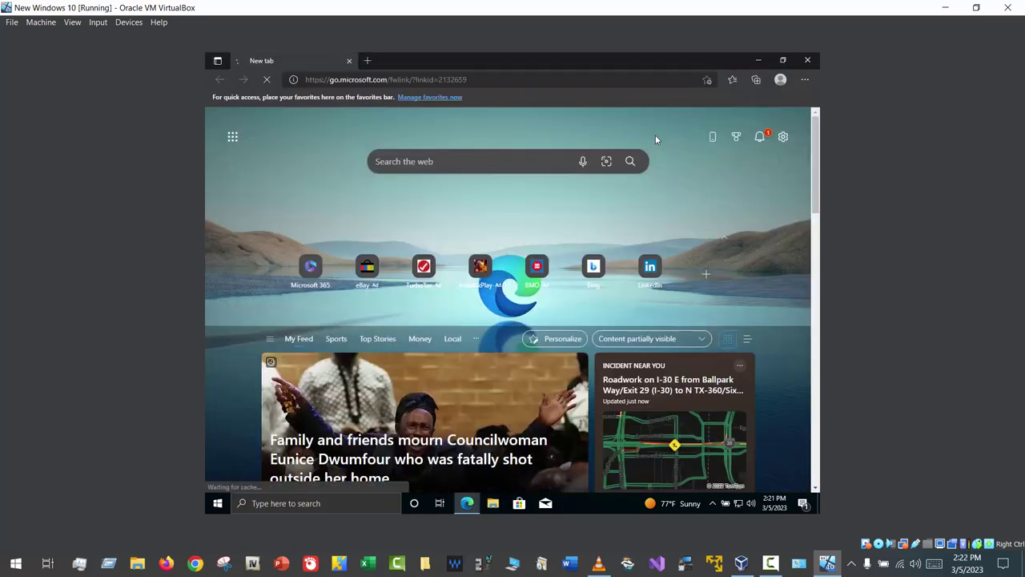
click(565, 80)
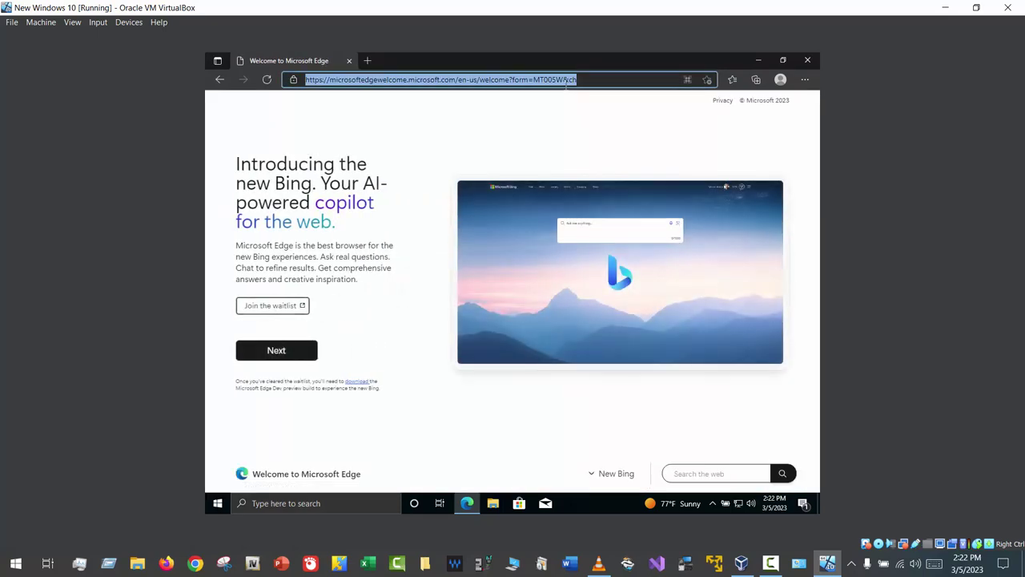
text(chrome)
key(Return)
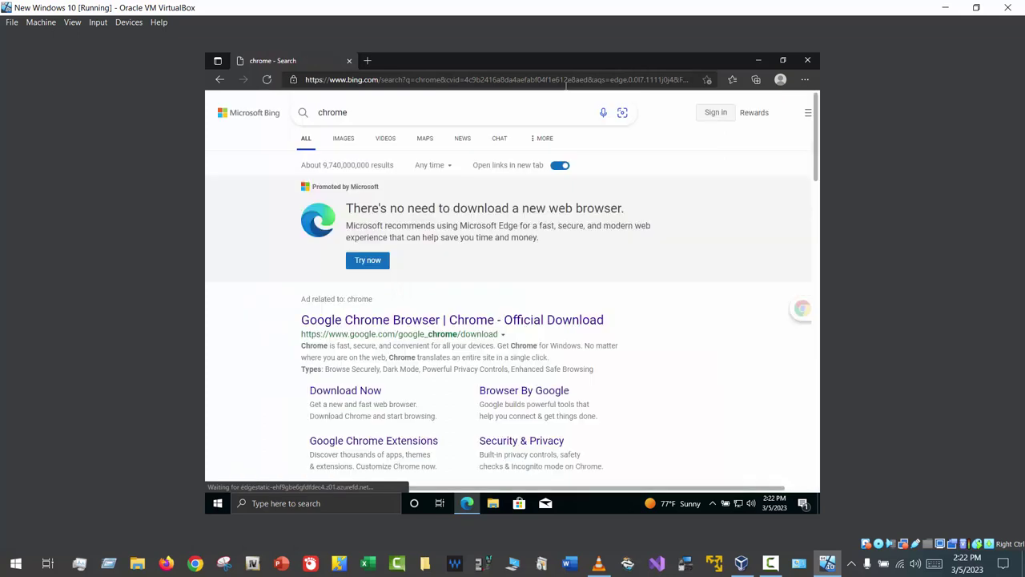
Open the official Google Chrome download page, opt out of sending usage statistics and crash reports, and download Chrome.
click(496, 321)
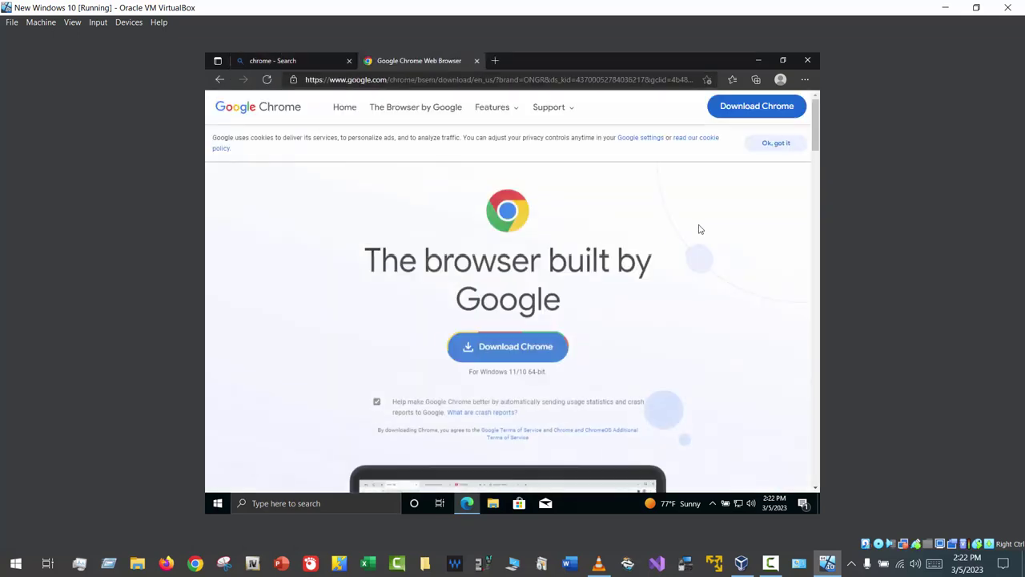
click(403, 397)
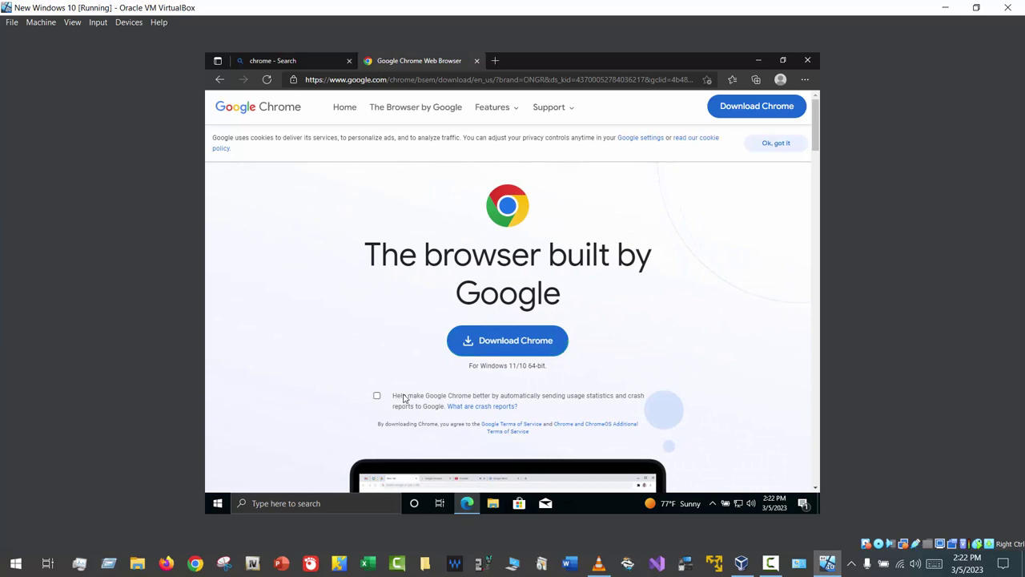
click(512, 347)
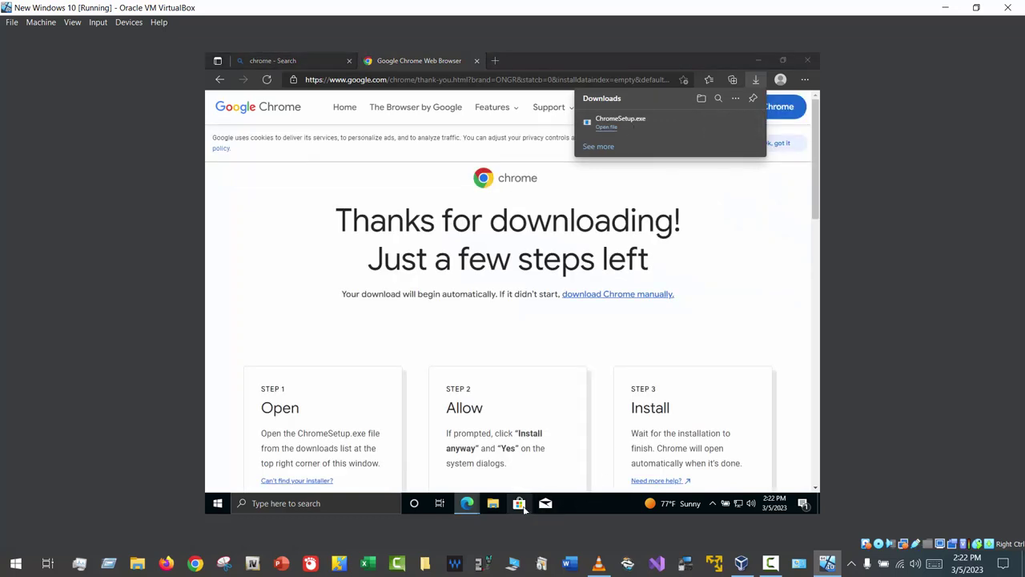
In the Microsoft Store settings, turn off automatic app updates, products on the live tile and video autoplay, and close the Store.
click(519, 503)
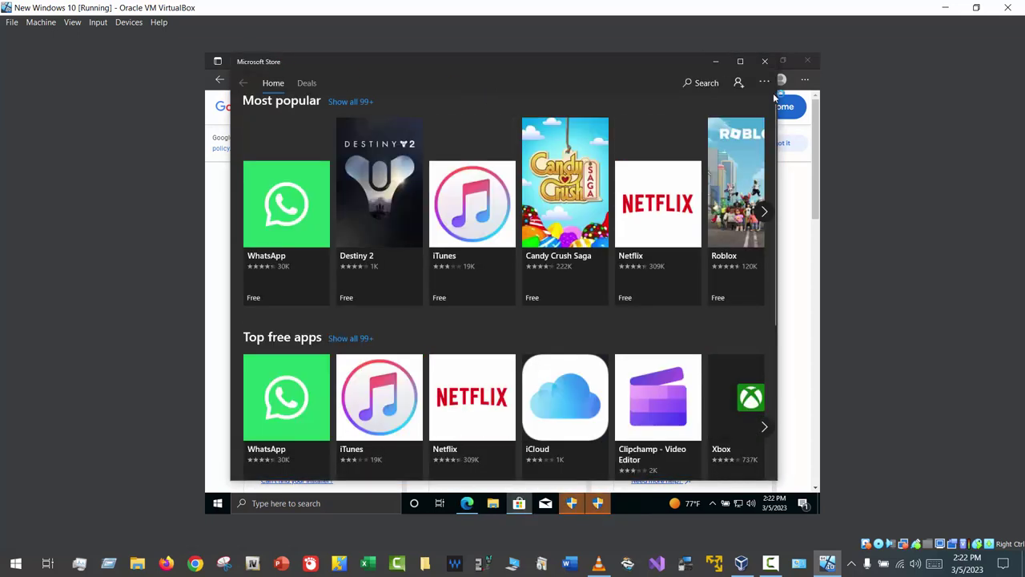
click(764, 82)
click(699, 128)
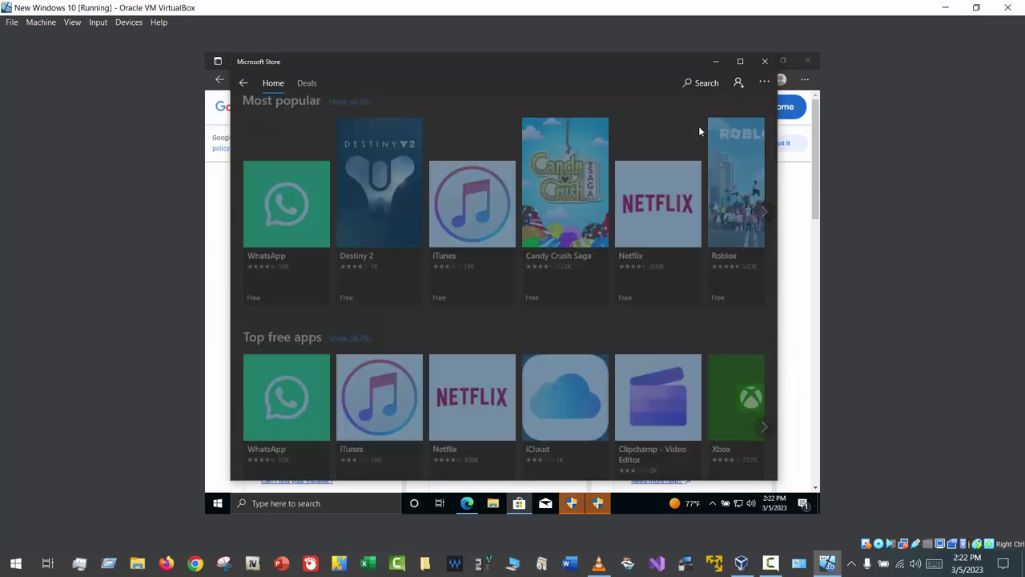
click(270, 177)
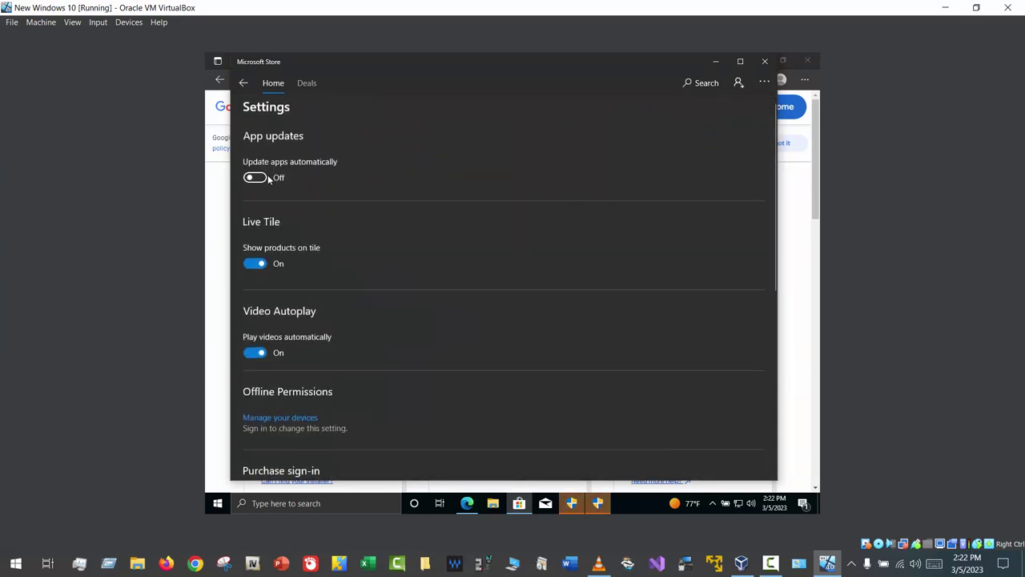
click(267, 265)
click(255, 354)
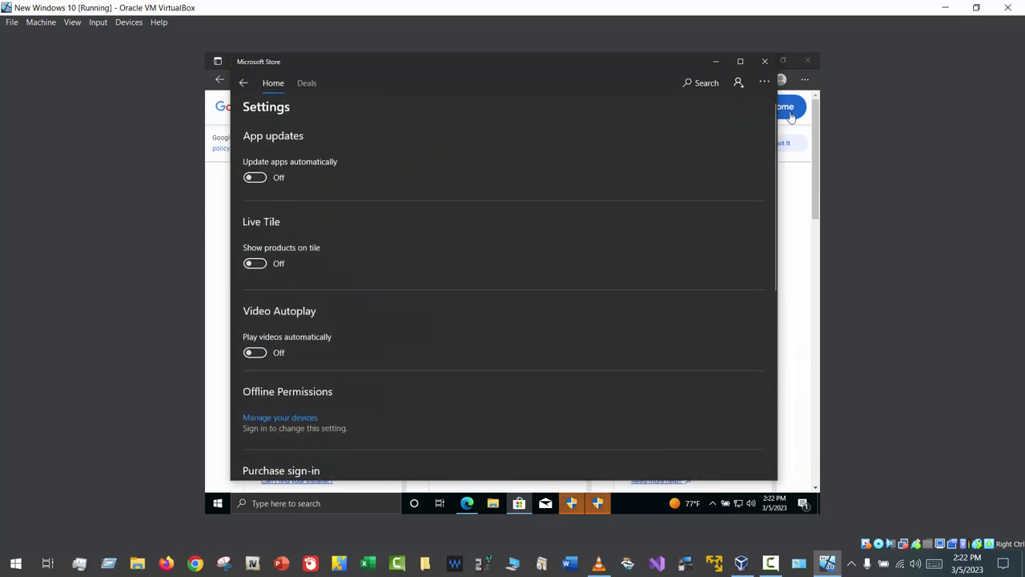
click(763, 63)
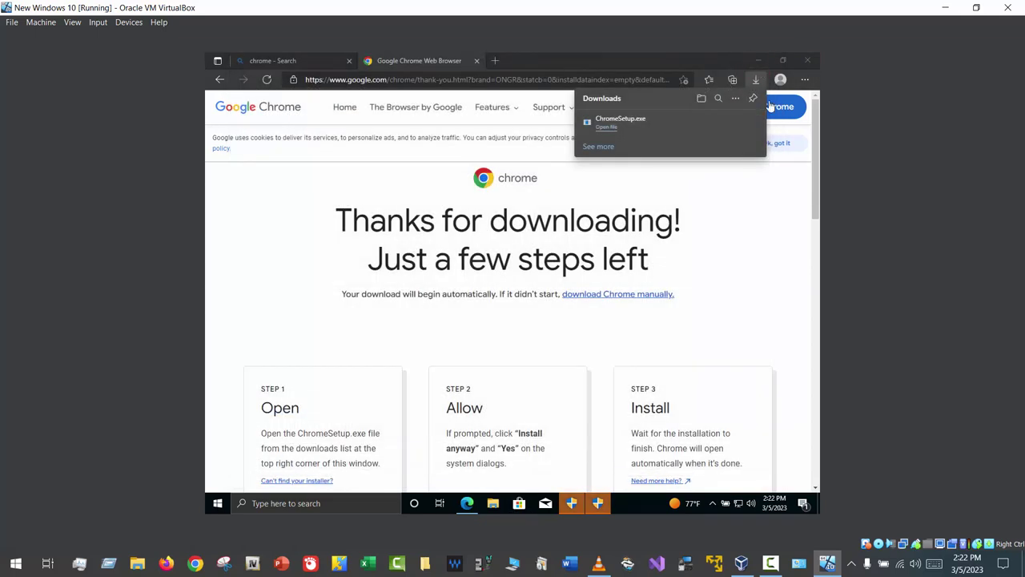
Close Edge and allow Google Update Setup to make changes to the device.
click(807, 64)
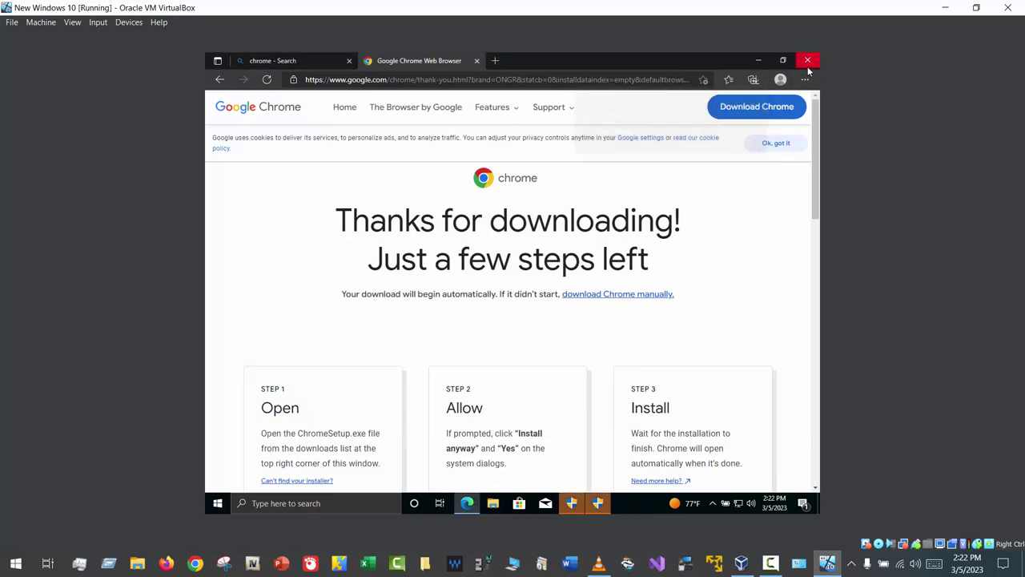
click(599, 503)
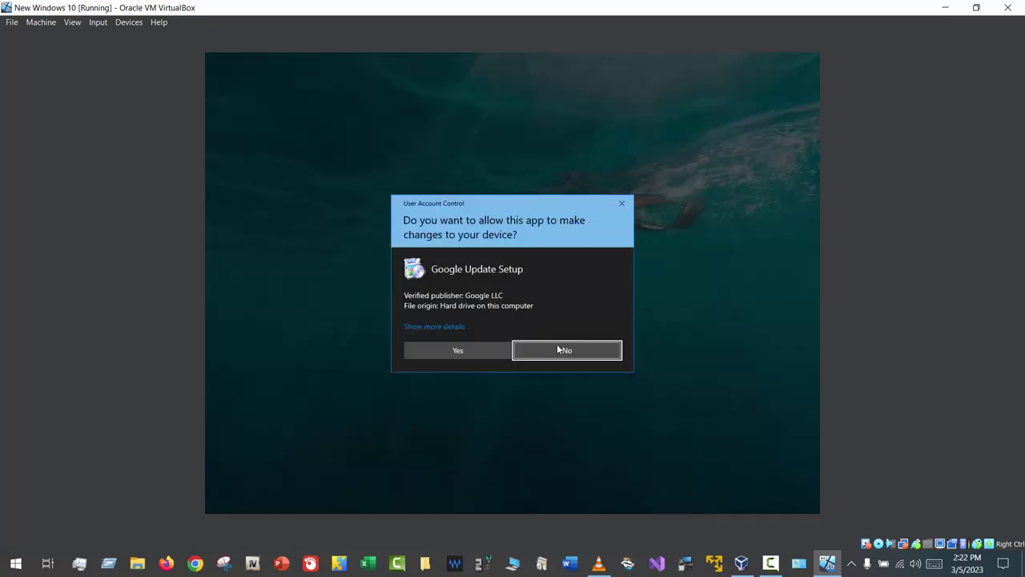
click(471, 347)
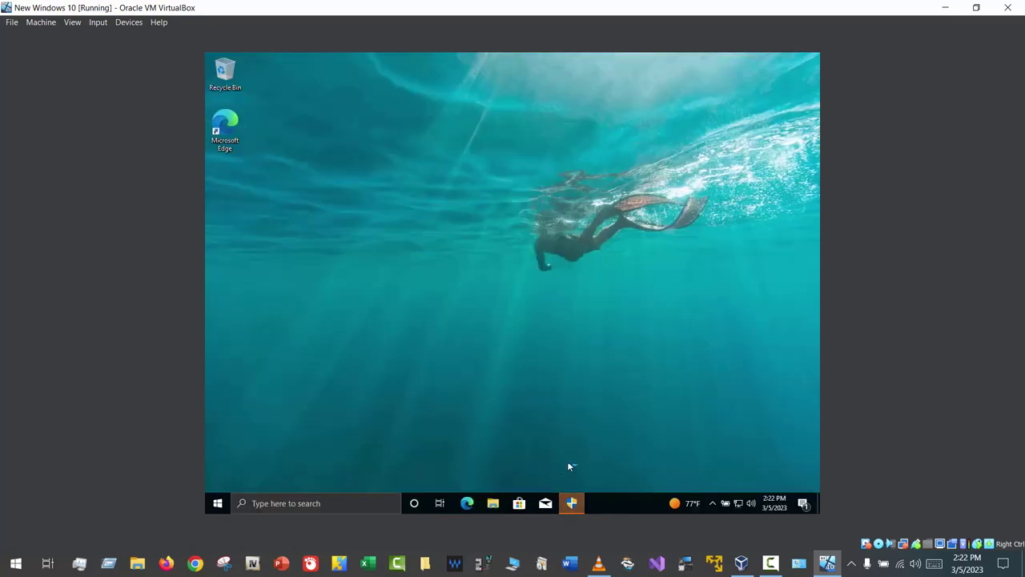
Dismiss the second User Account Control prompt and agree to continue installing Chrome without administrator privileges.
click(569, 505)
click(616, 205)
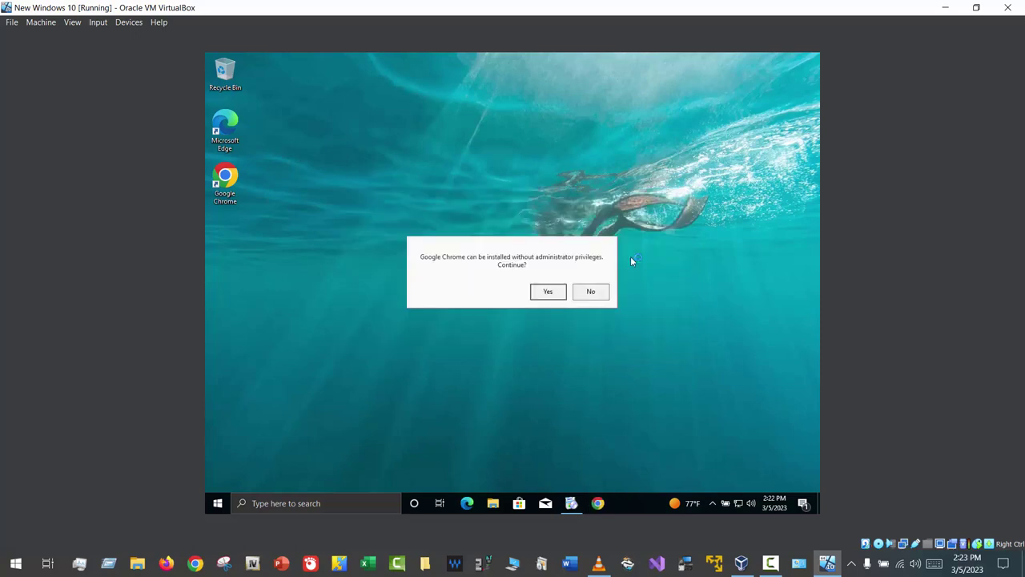
key(Return)
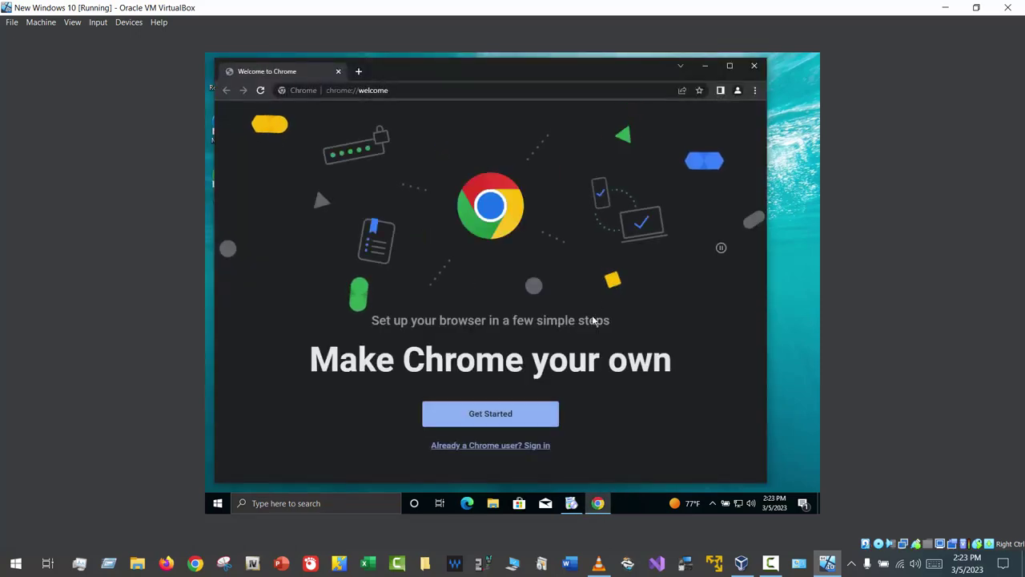
Complete Chrome's welcome setup with the Gmail, YouTube and Maps bookmarks and Default background, skipping the default-browser choice and declining sync.
click(487, 413)
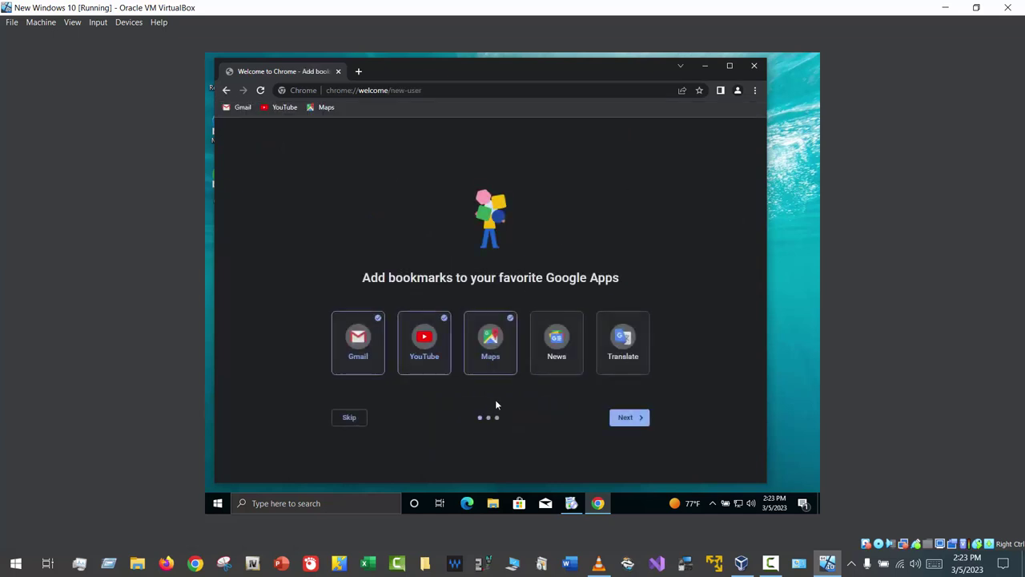
click(628, 421)
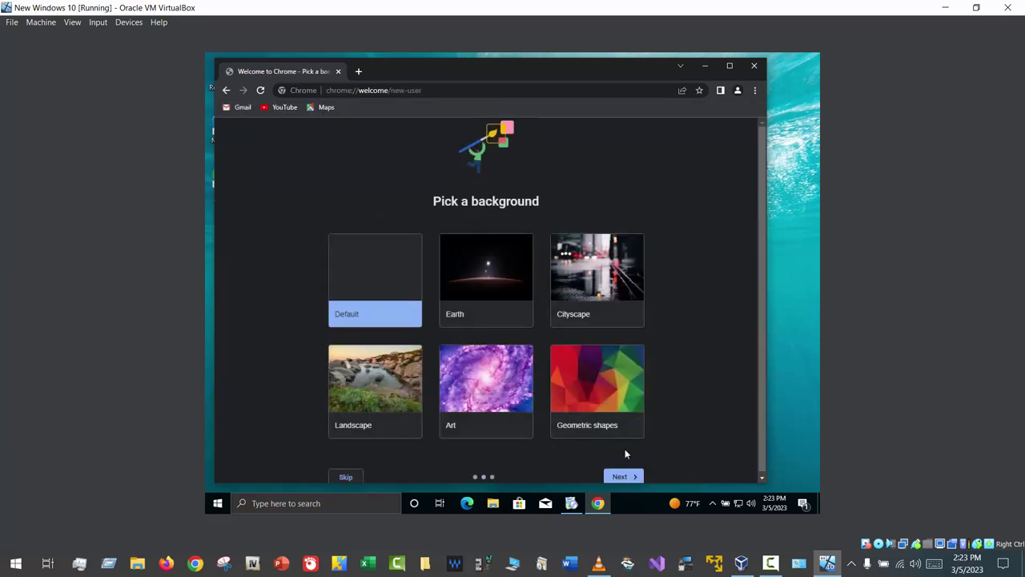
click(618, 476)
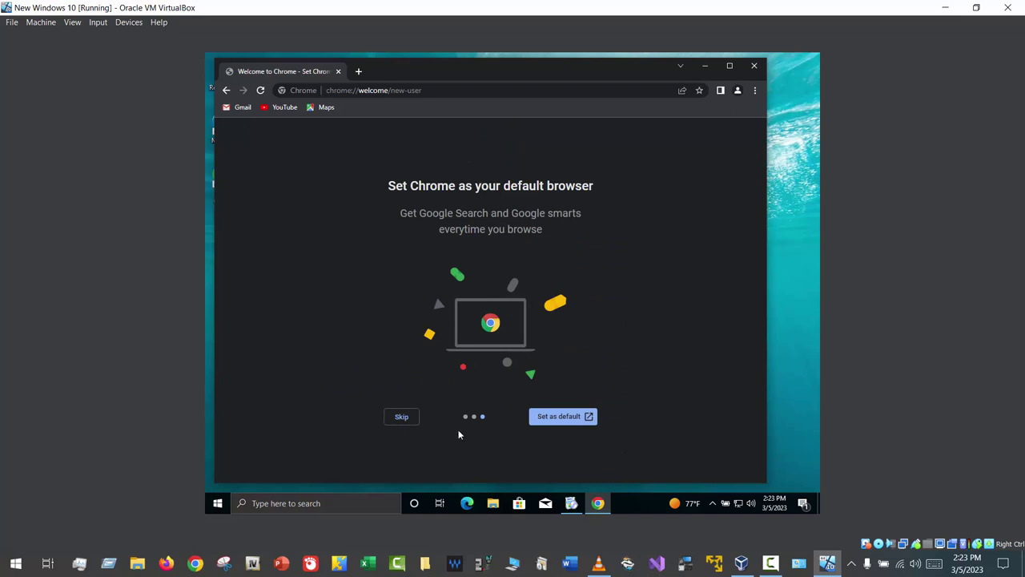
click(402, 417)
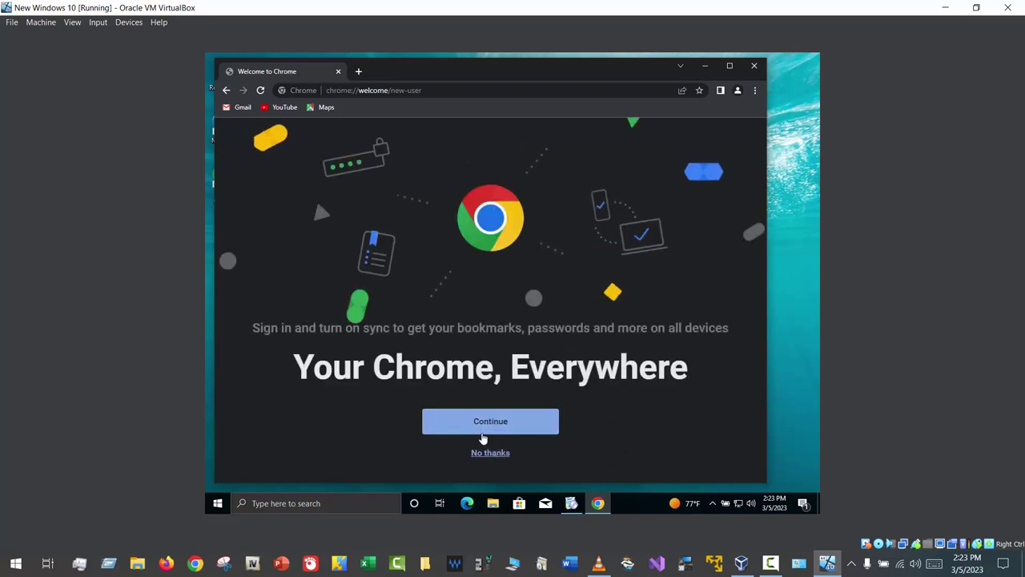
click(490, 452)
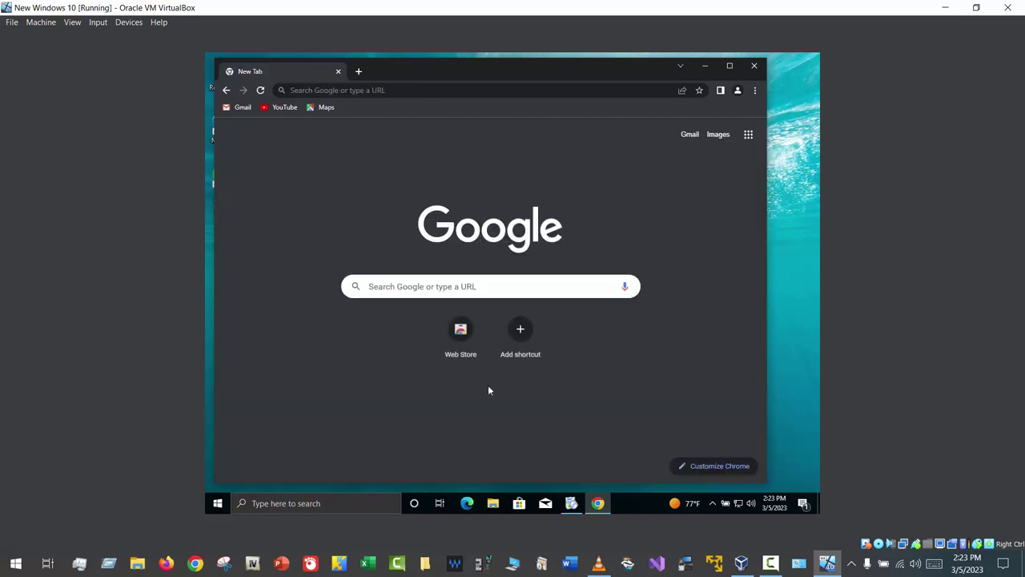
Add the Web Store shortcut to Chrome's bookmarks bar, open it, and search the store for "ad blocker".
drag(474, 359, 254, 106)
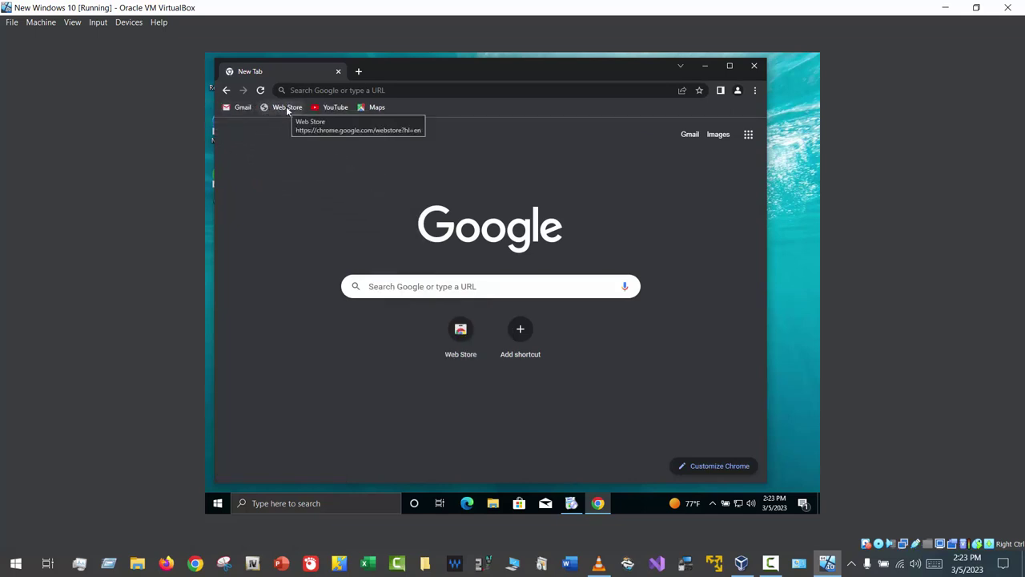
click(287, 107)
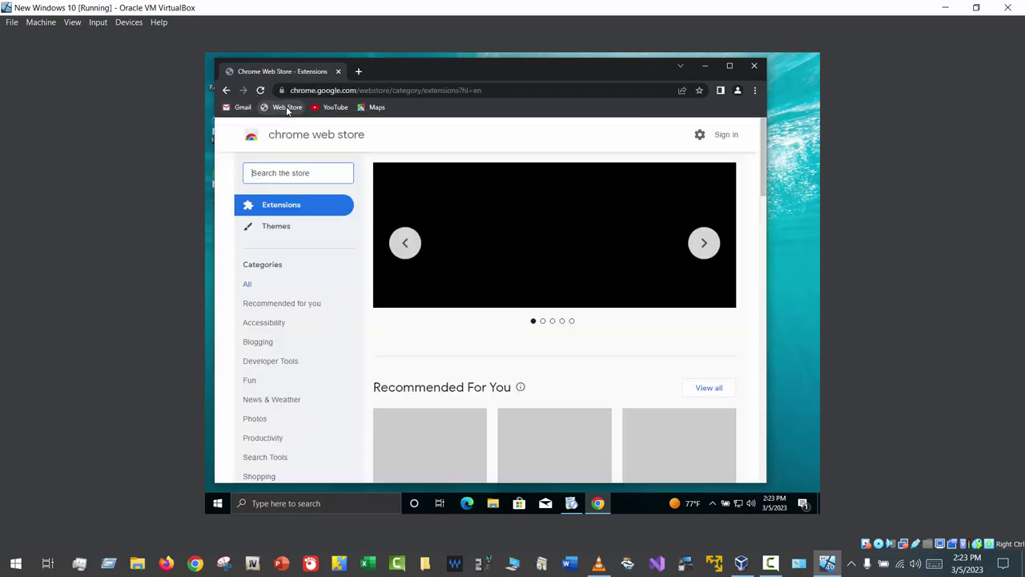
click(291, 175)
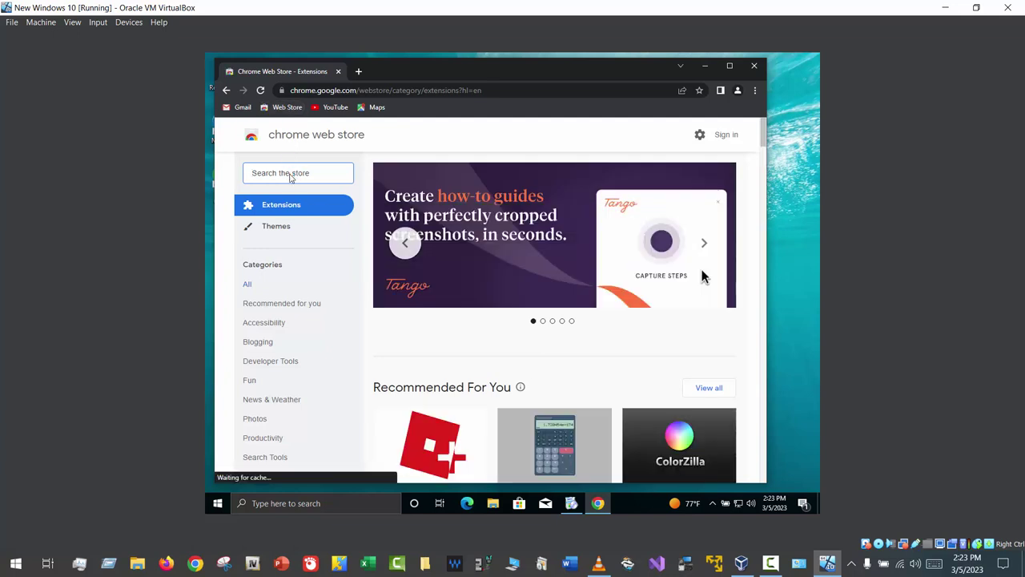
text(ad blocker)
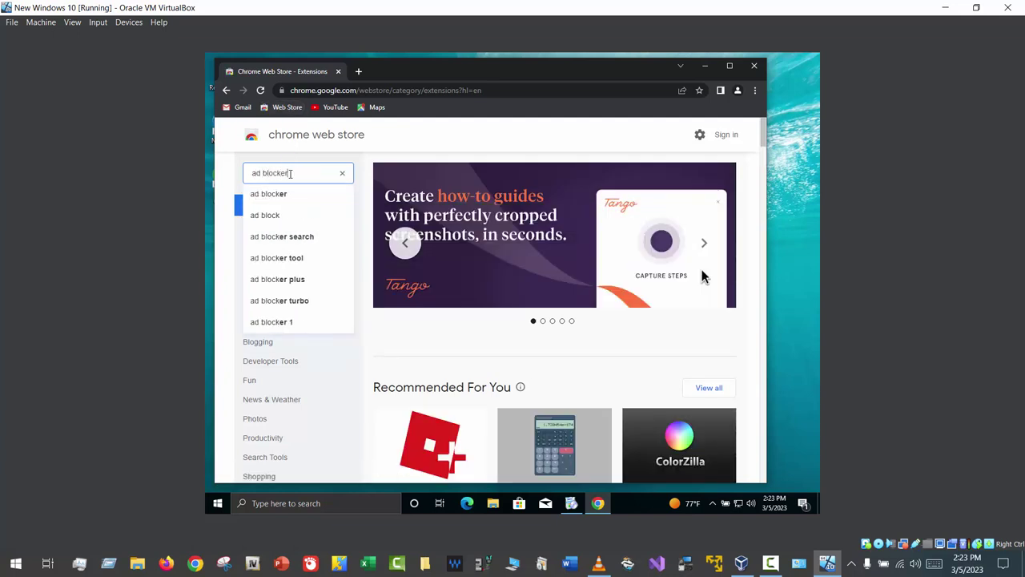
key(Return)
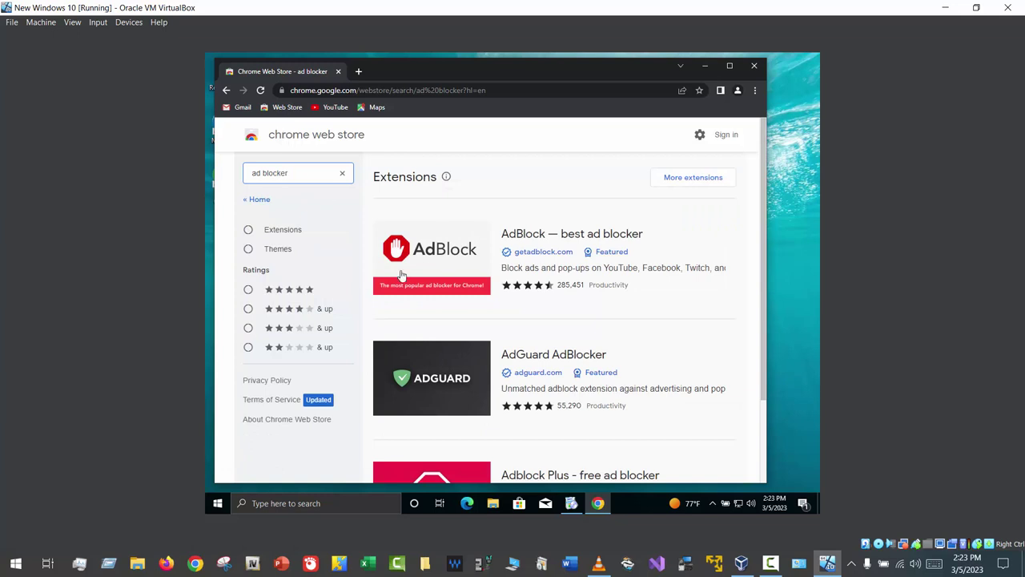
Open the AdBlock listing in a separate tab and add the AdGuard AdBlocker extension to Chrome.
middle_click(442, 268)
click(441, 378)
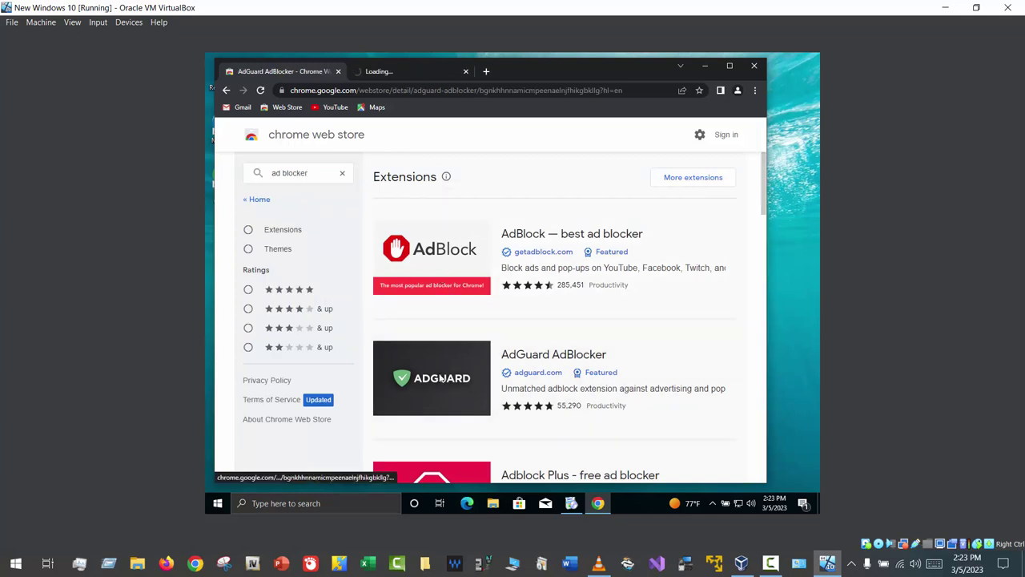
click(708, 216)
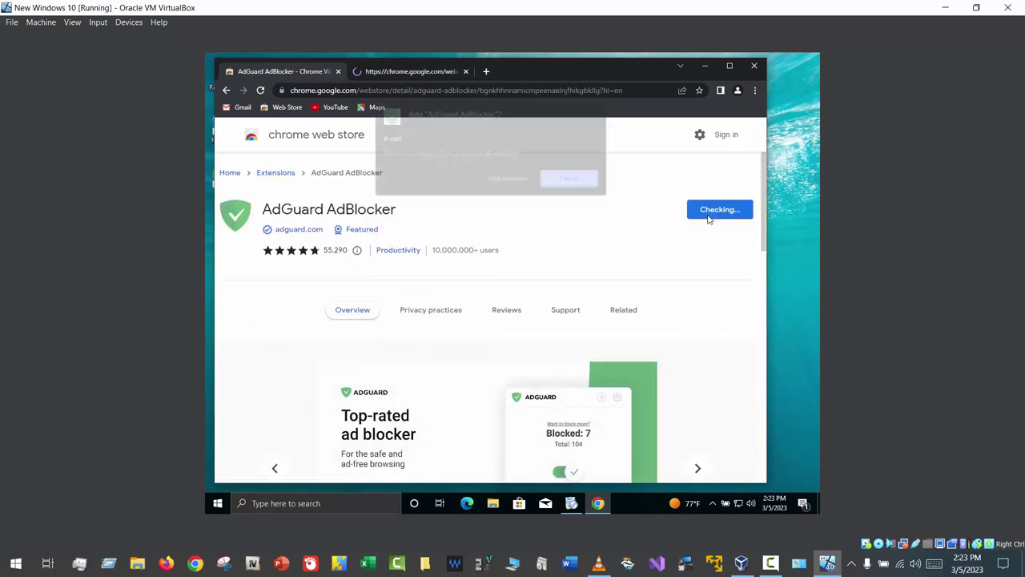
click(527, 182)
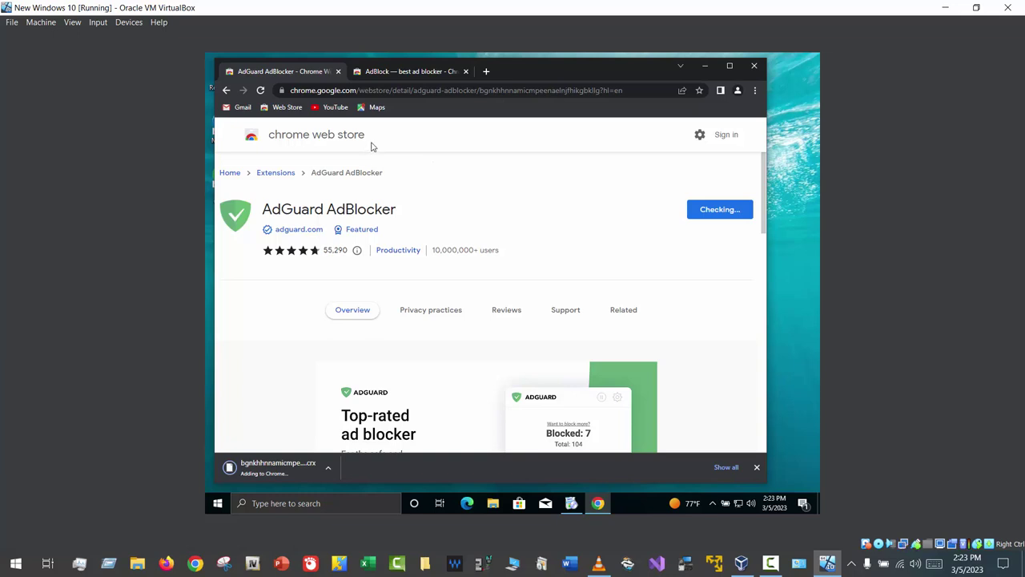
Add the "AdBlock — best ad blocker" extension to Chrome from its store page.
click(404, 71)
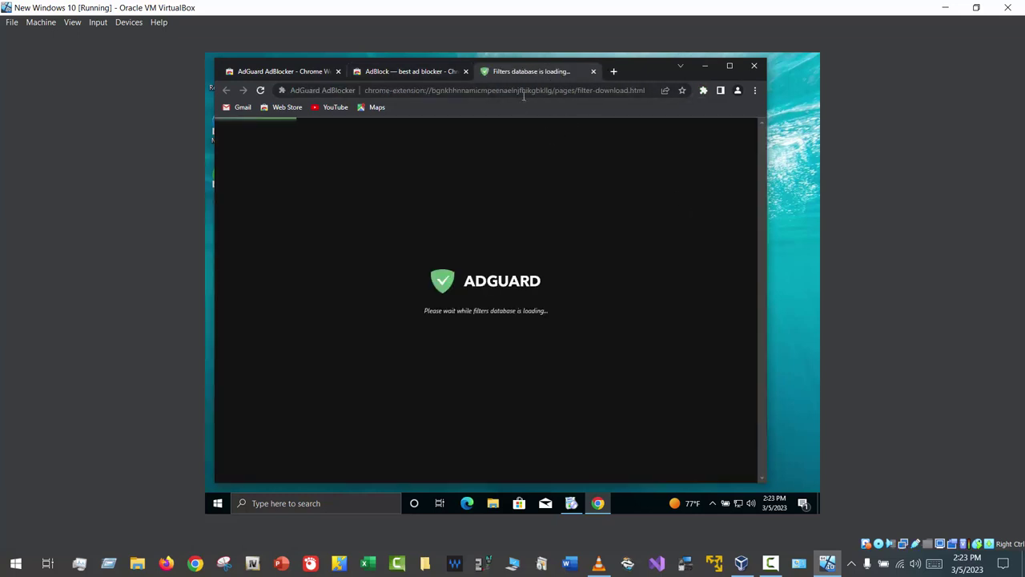
click(426, 71)
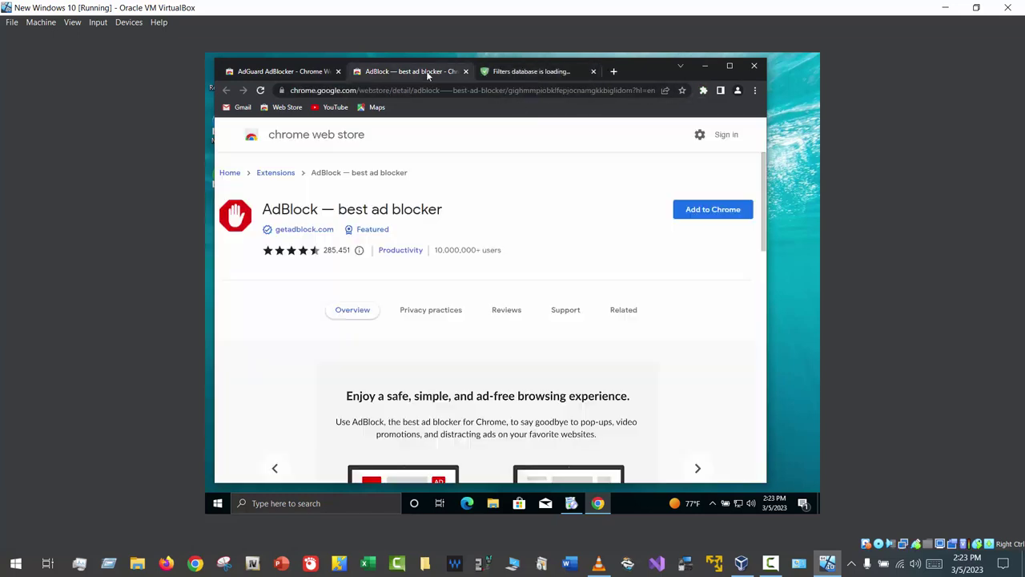
click(721, 210)
click(506, 199)
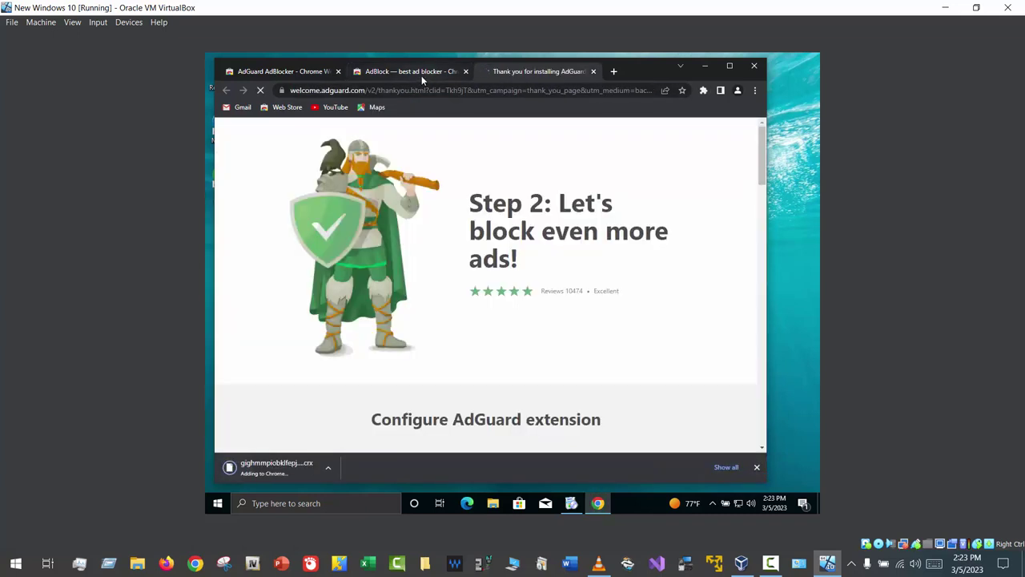
Close the AdGuard thank-you tab and return to the AdGuard AdBlocker store page.
click(421, 75)
click(528, 75)
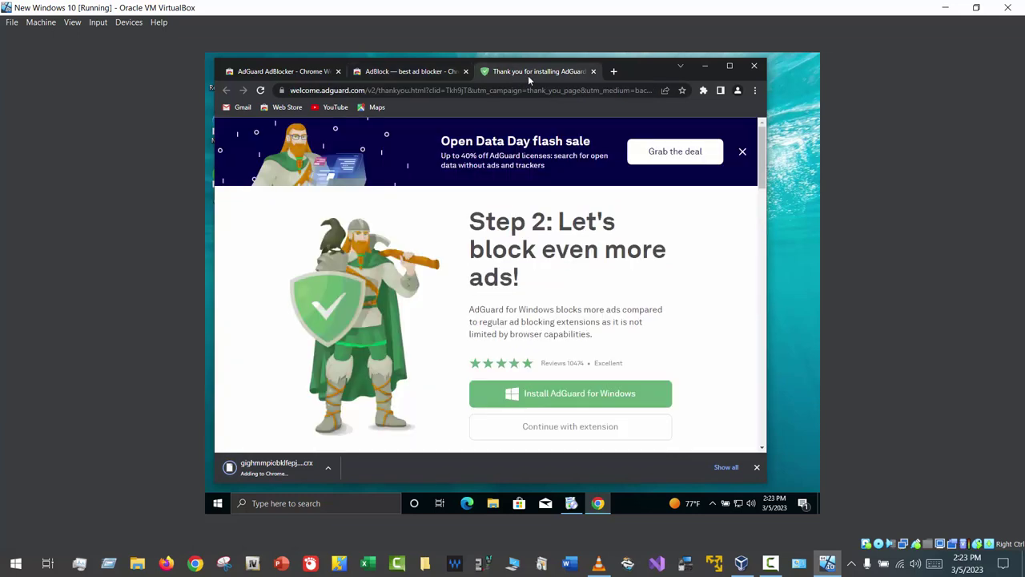
middle_click(530, 74)
click(260, 72)
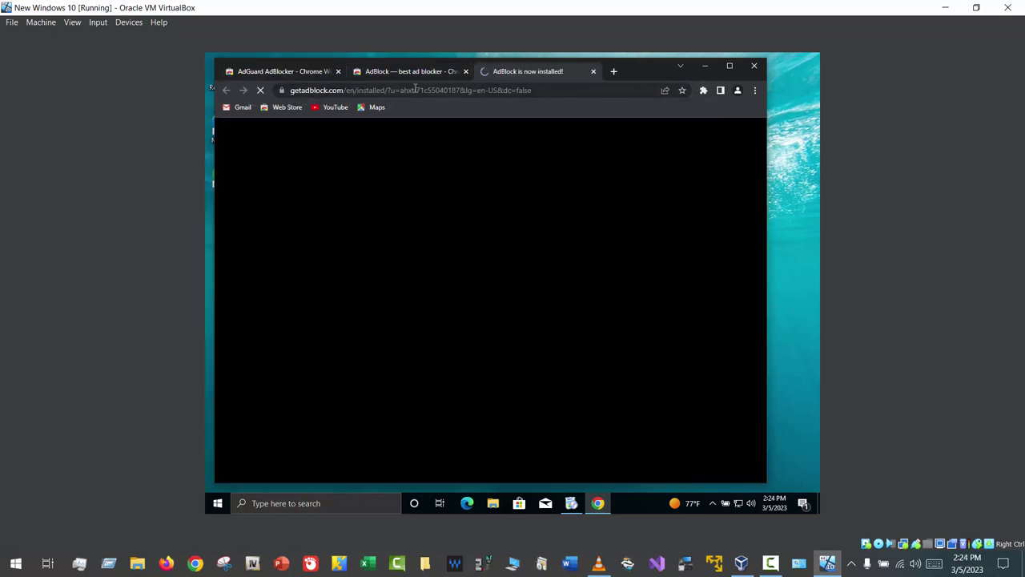
Close the AdBlock store page and its installed-confirmation page, and return to the "ad blocker" search results.
click(436, 74)
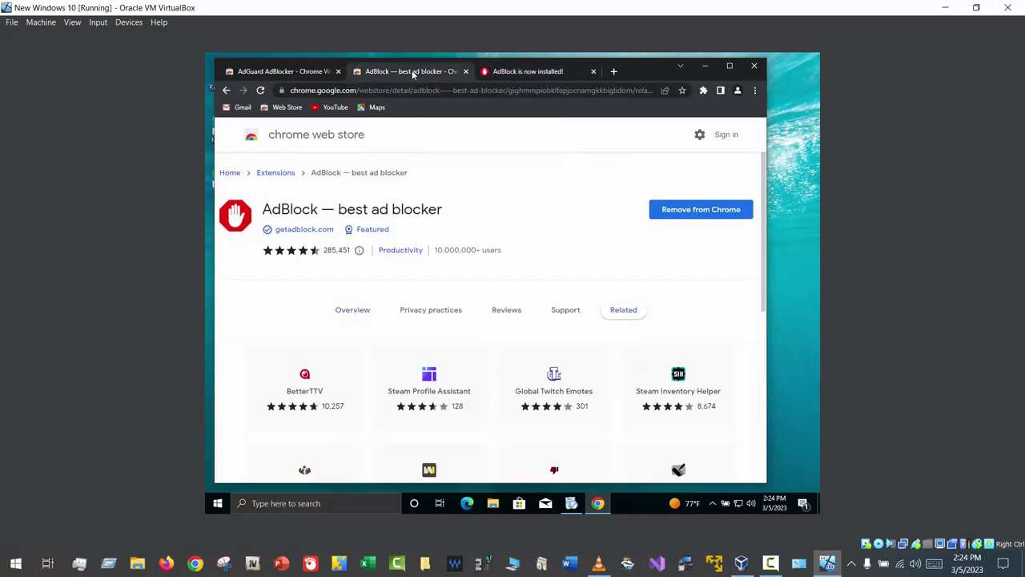
middle_click(413, 73)
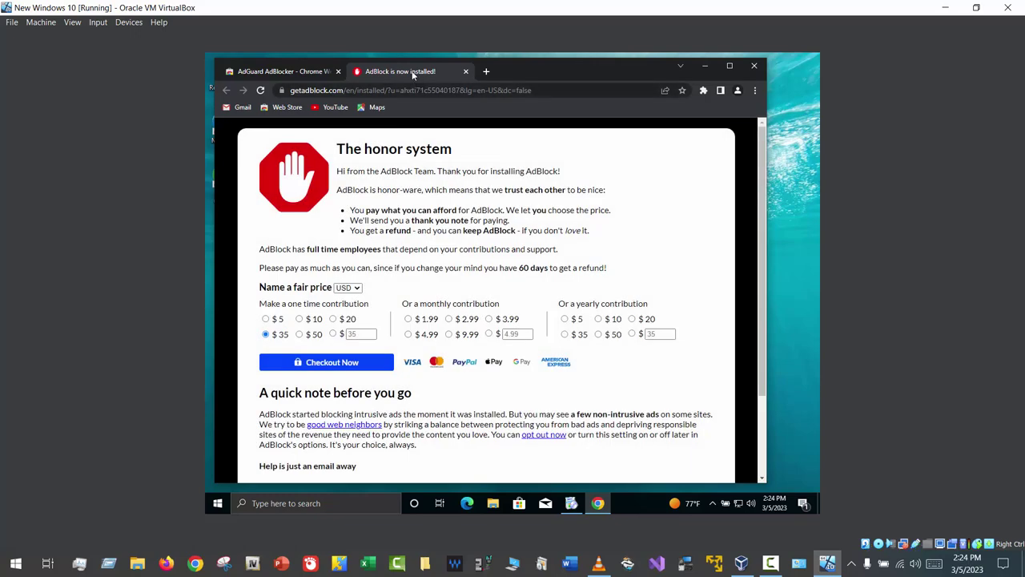
middle_click(413, 73)
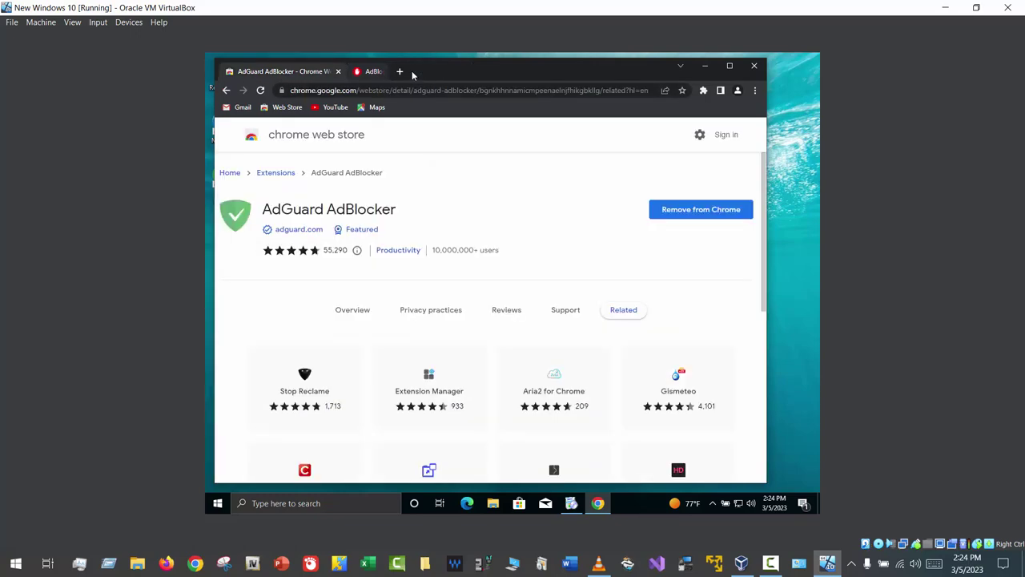
click(226, 90)
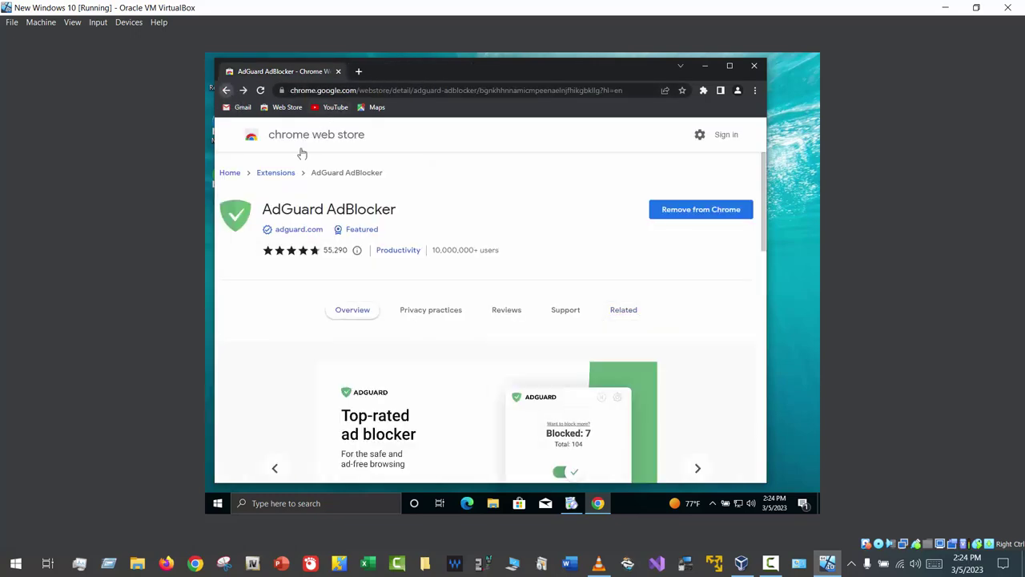
click(227, 91)
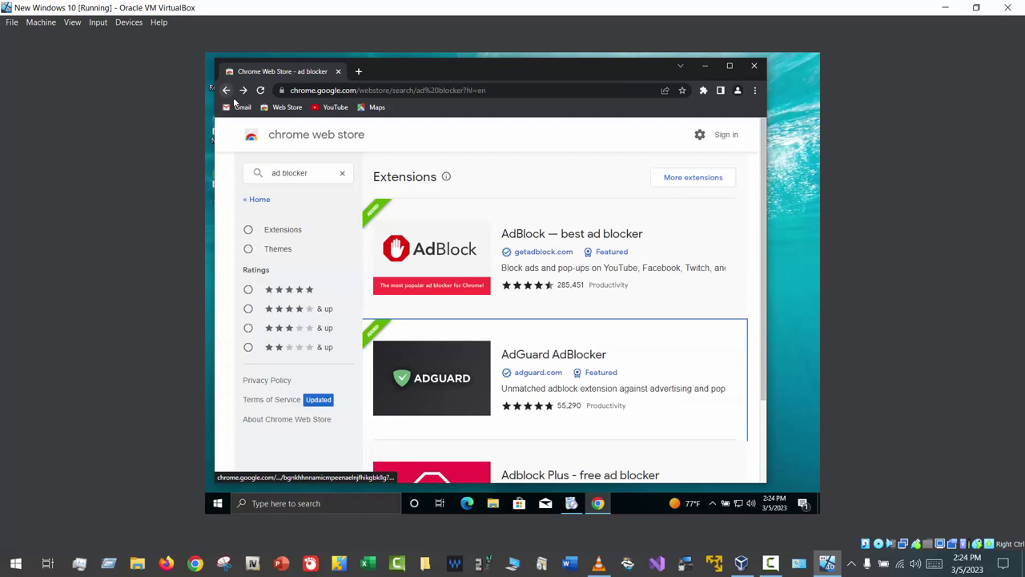
Search the Chrome Web Store for "super youtube".
click(317, 177)
text(sup)
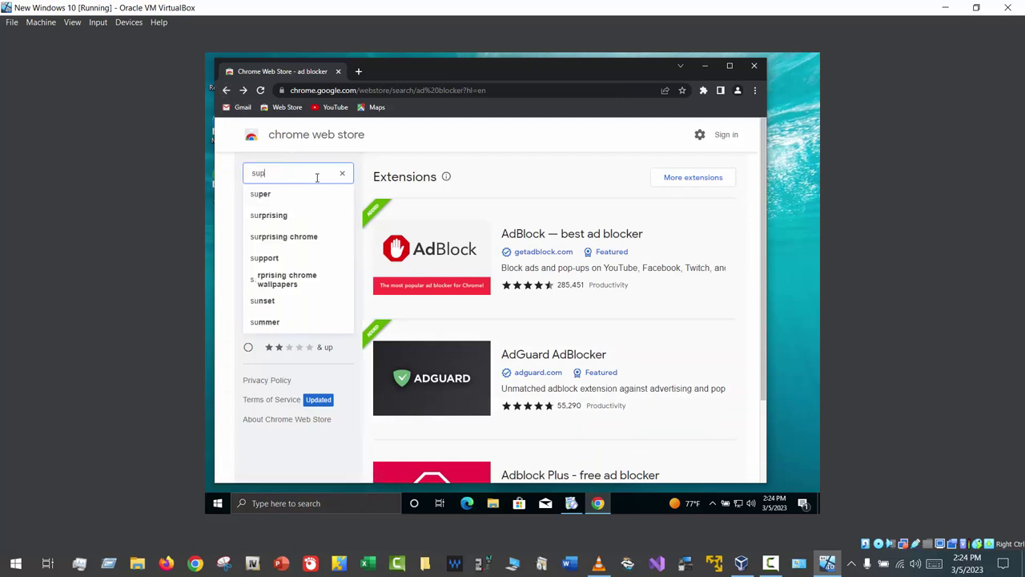
text(er youtube)
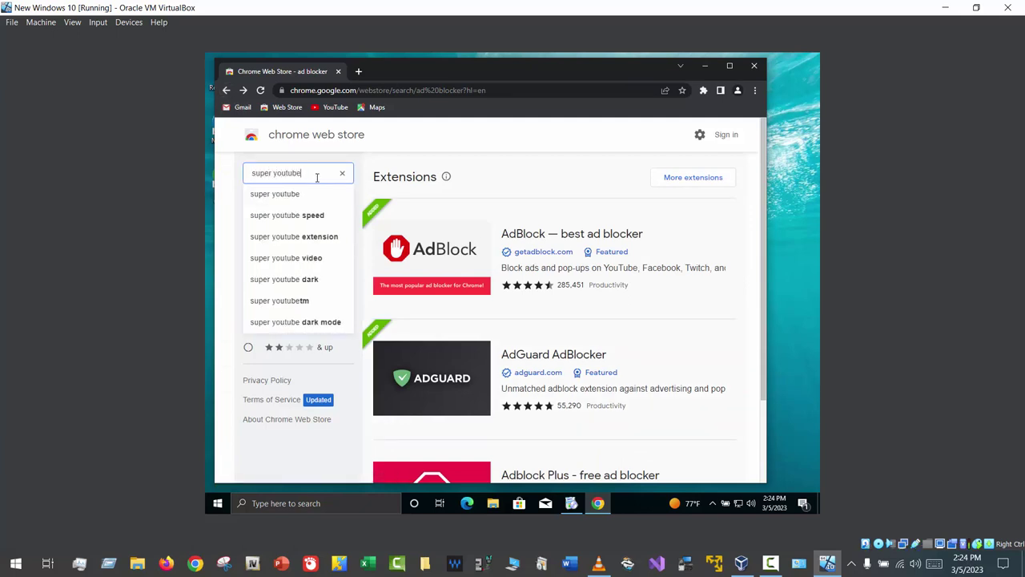
key(Return)
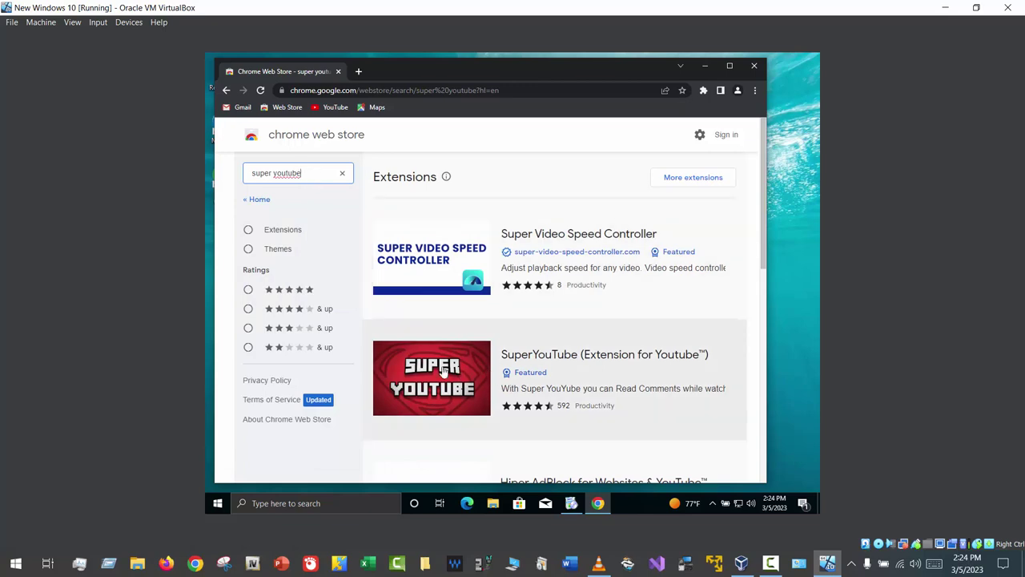
Add the "SuperYouTube (Extension for Youtube™)" extension to Chrome and dismiss the added-extension notice.
click(468, 373)
click(710, 214)
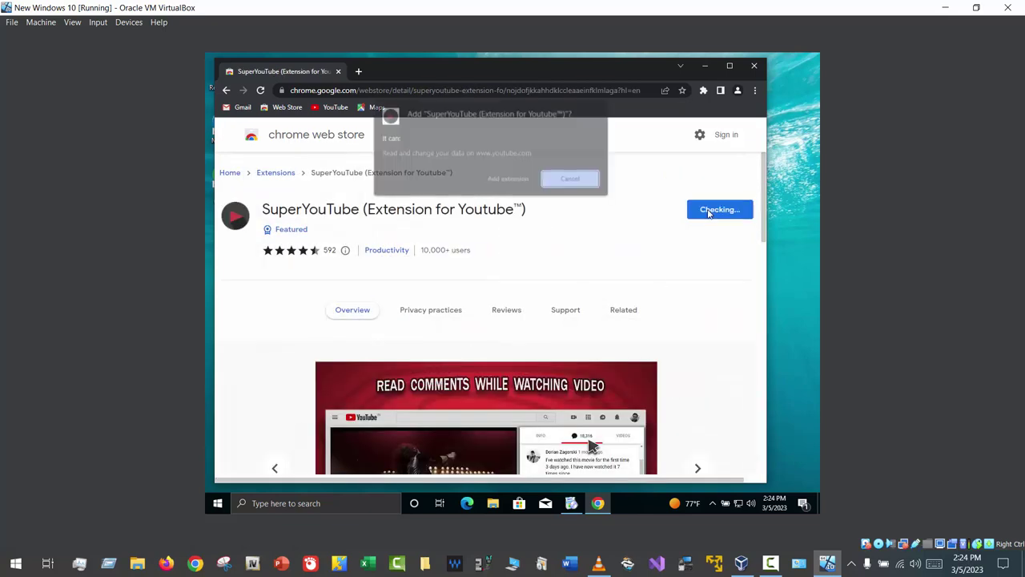
click(519, 181)
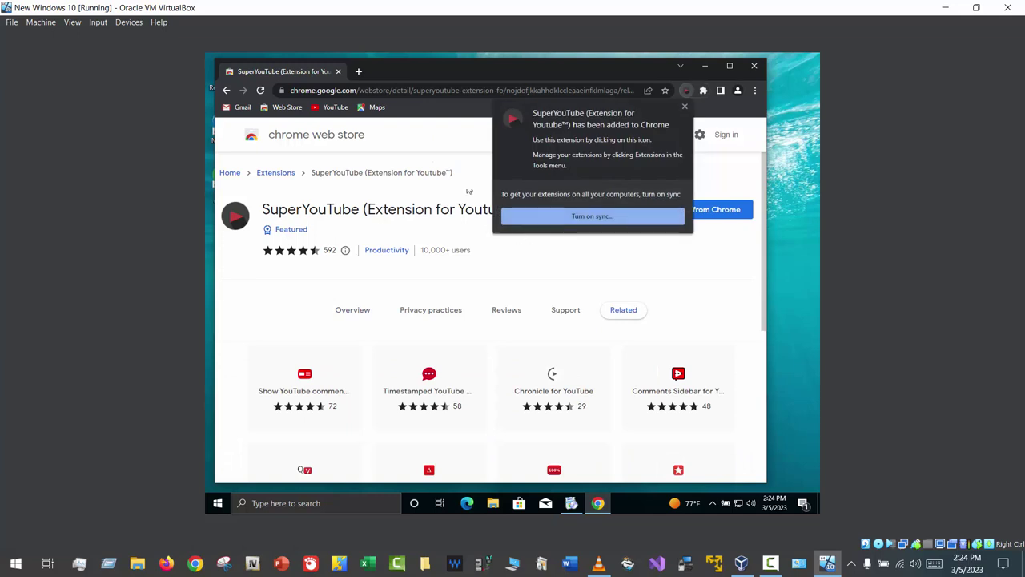
click(684, 109)
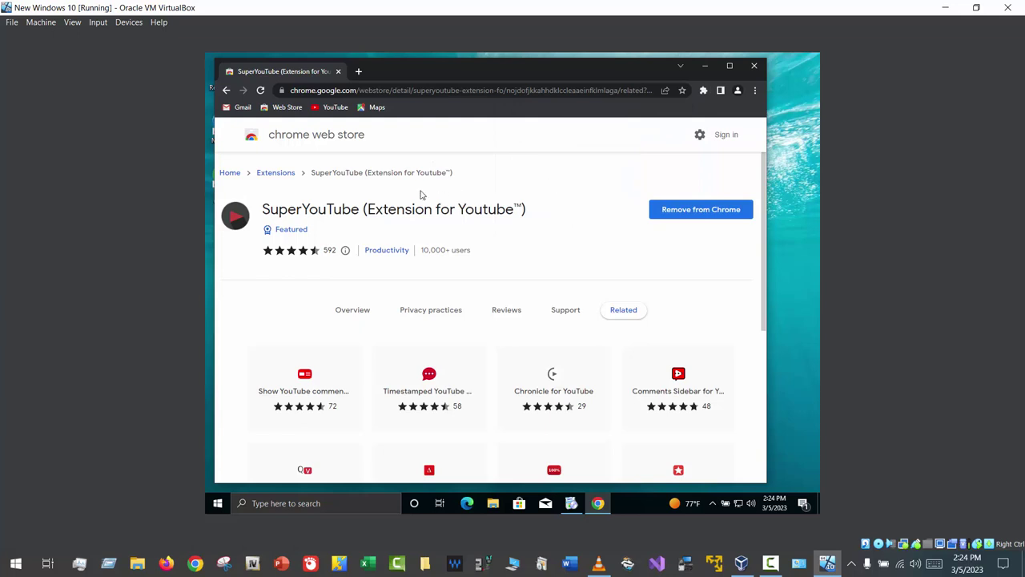
scroll(420, 194, down, 1)
scroll(416, 192, up, 1)
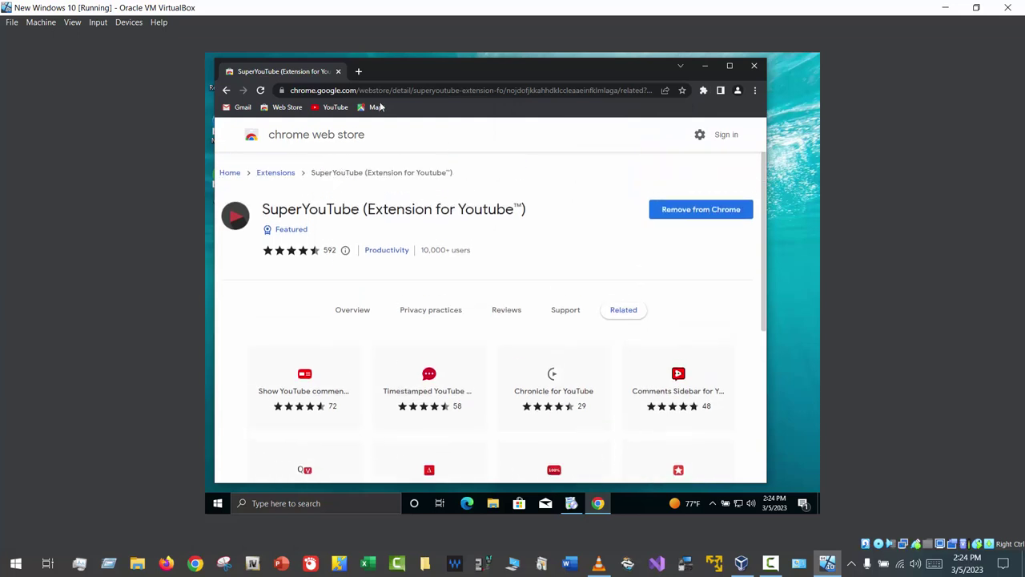
Open the YouTube bookmark, play the "Neighbor FREAKS OUT and THREATENS to CALL THE COPS on me" video, and look through its suggested videos.
click(335, 108)
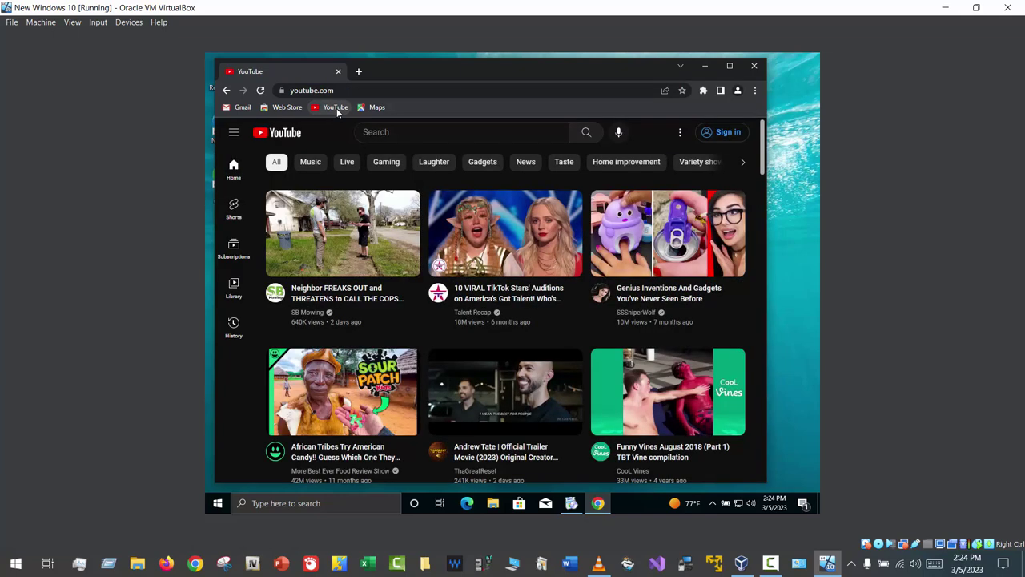
click(381, 229)
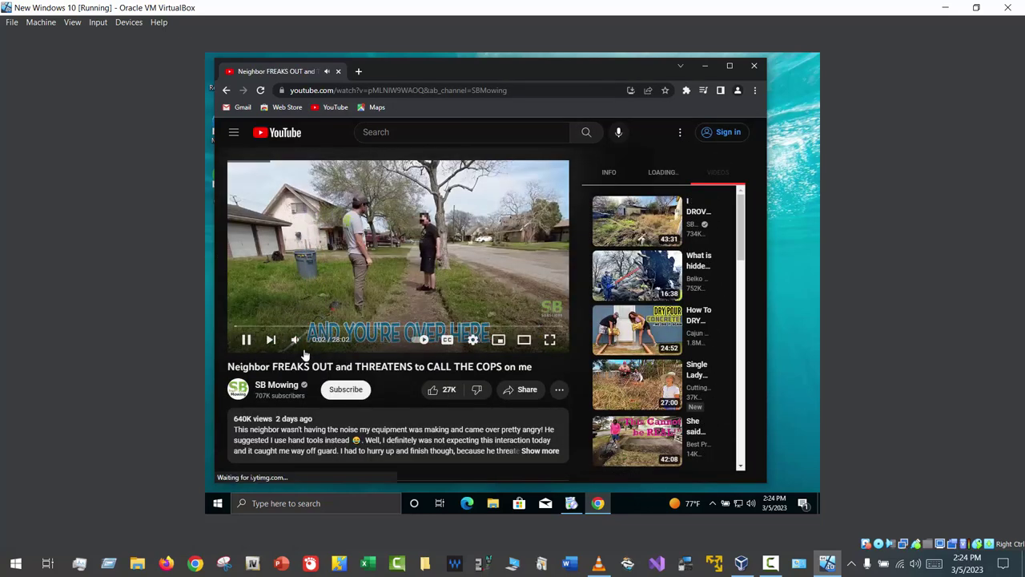
scroll(730, 246, down, 1)
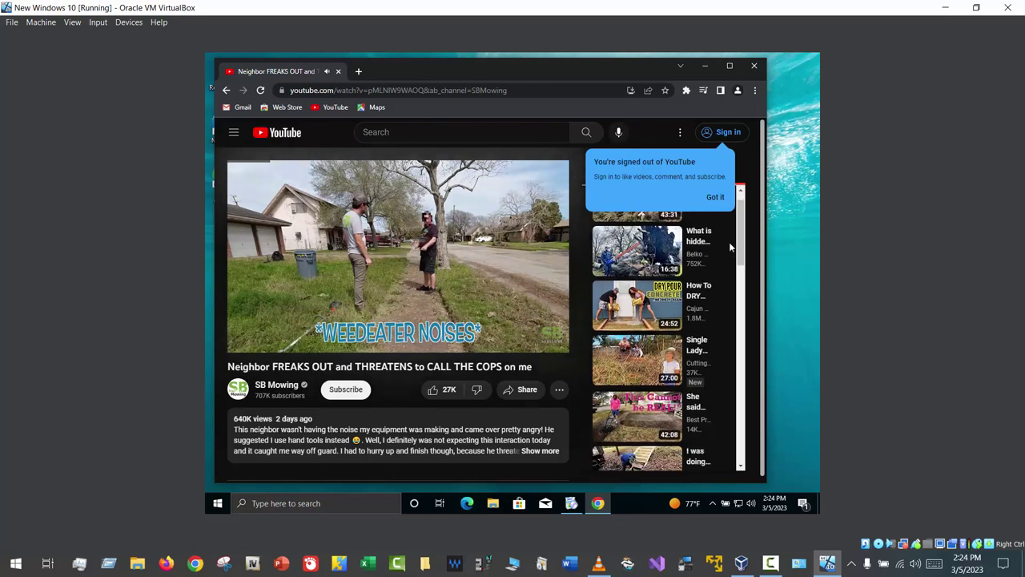
scroll(731, 246, down, 2)
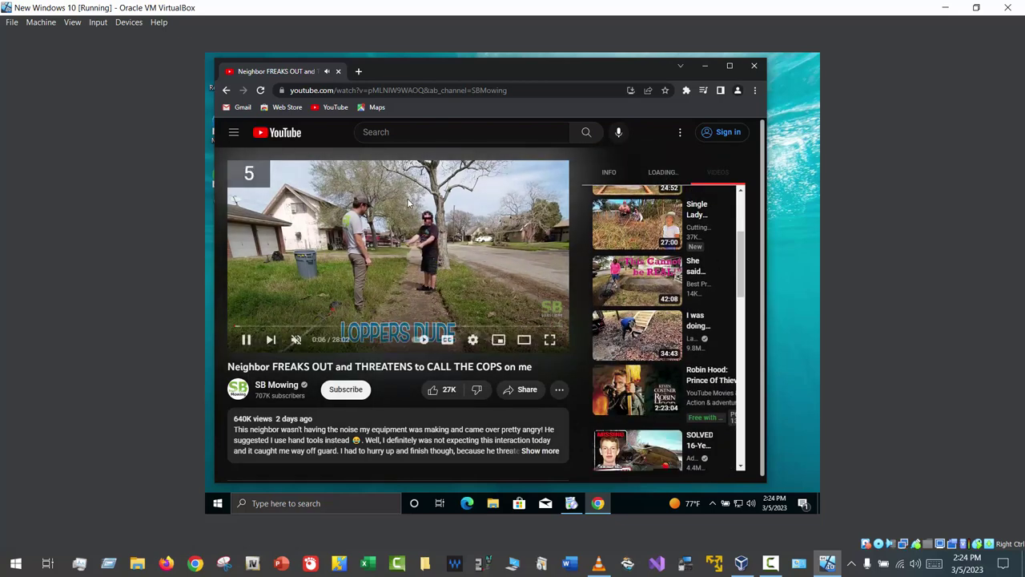
Pin the AdBlock, AdGuard AdBlocker and SuperYouTube extensions beside Chrome's address bar.
click(685, 90)
click(661, 168)
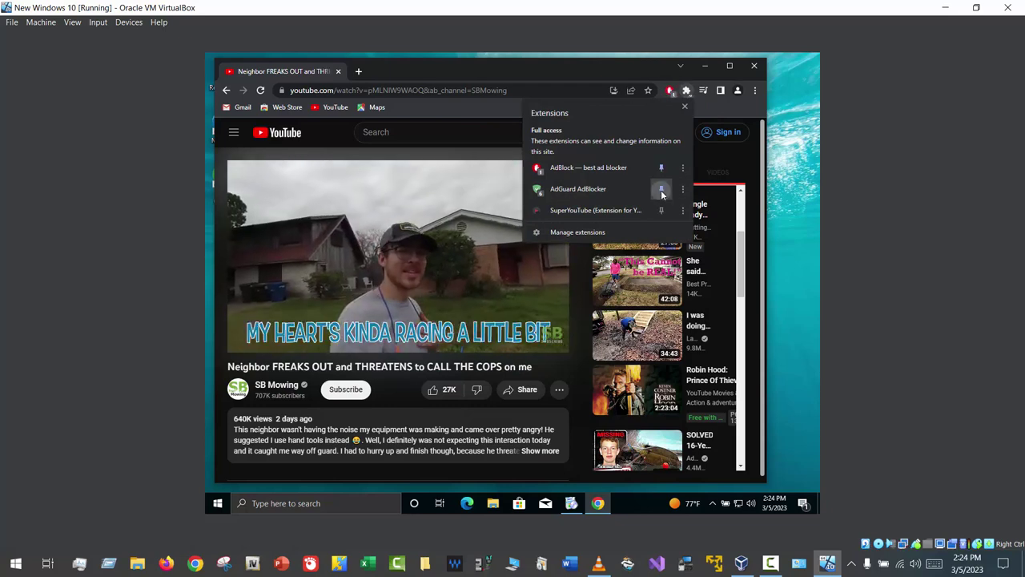
click(661, 190)
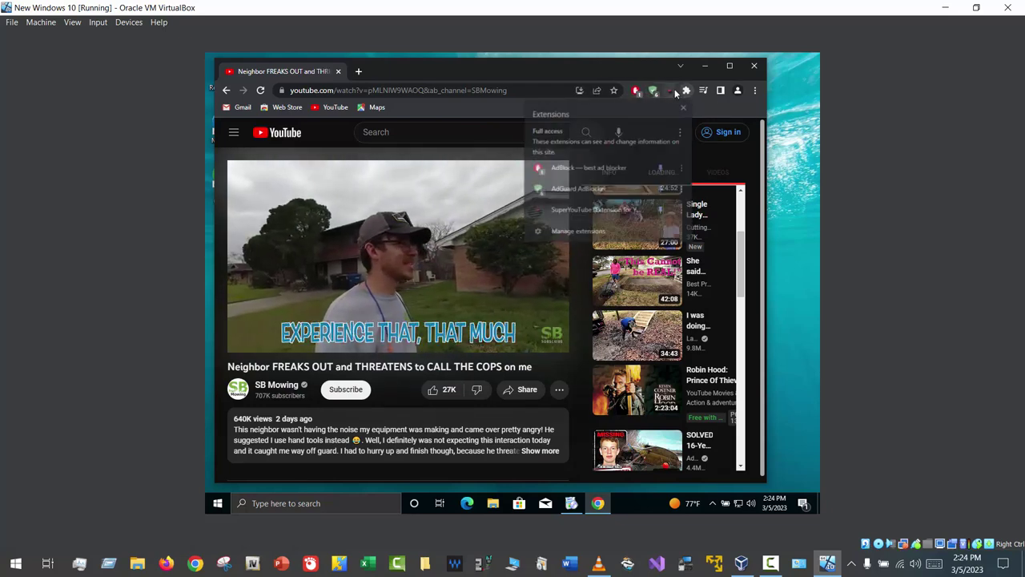
Set SuperYouTube's default tab to Videos, turn off its Mouse Wheel Volume Control, and reload the video page.
click(669, 90)
click(591, 286)
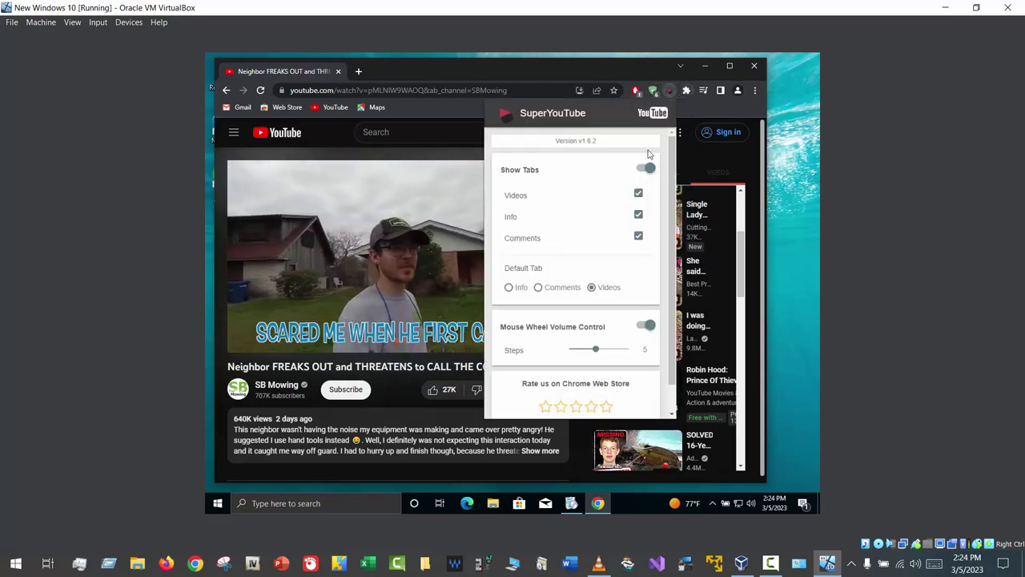
click(647, 323)
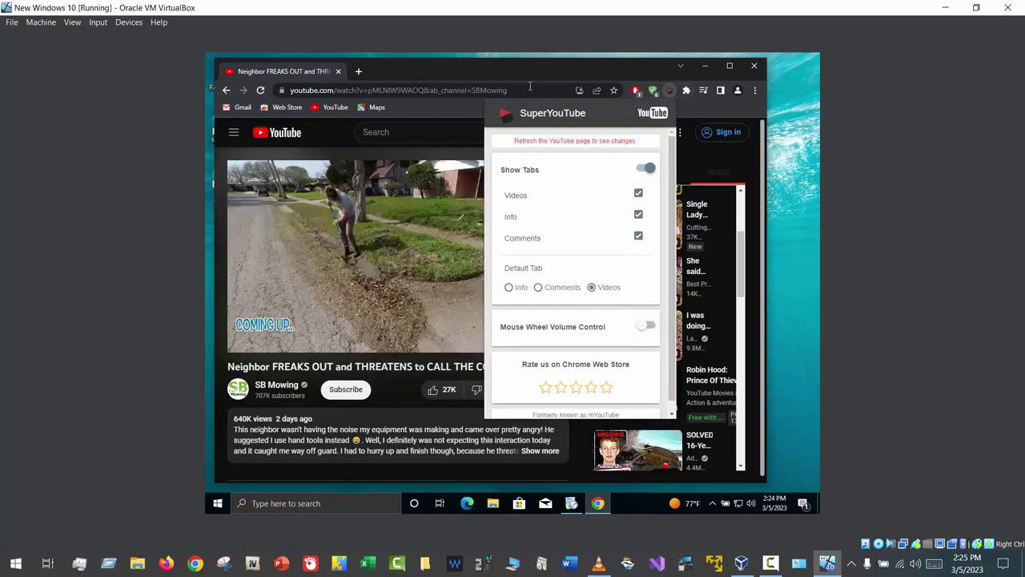
click(268, 89)
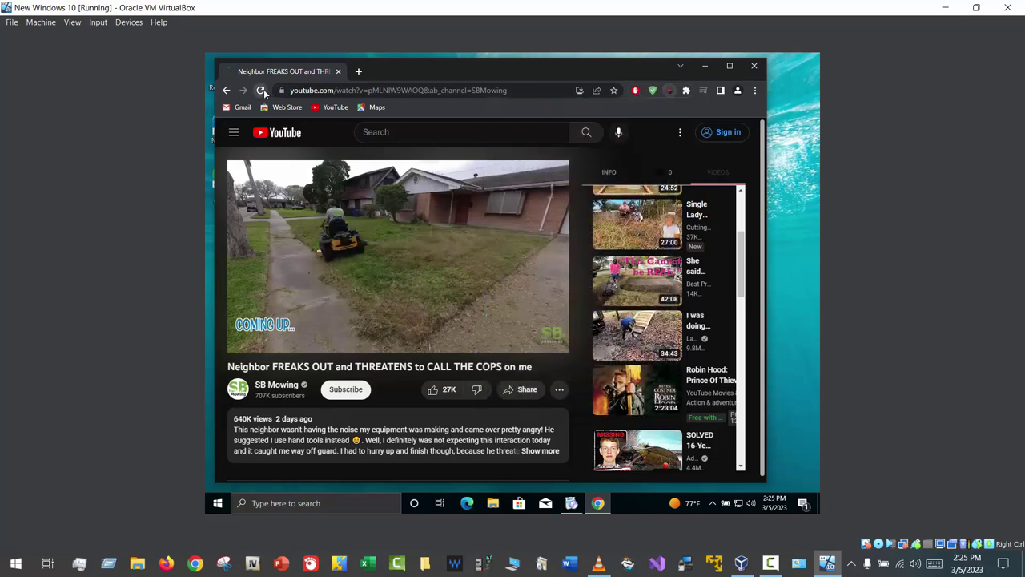
Maximize the browser window and examine the suggested videos, comments and info shown beside the playing video.
double_click(612, 70)
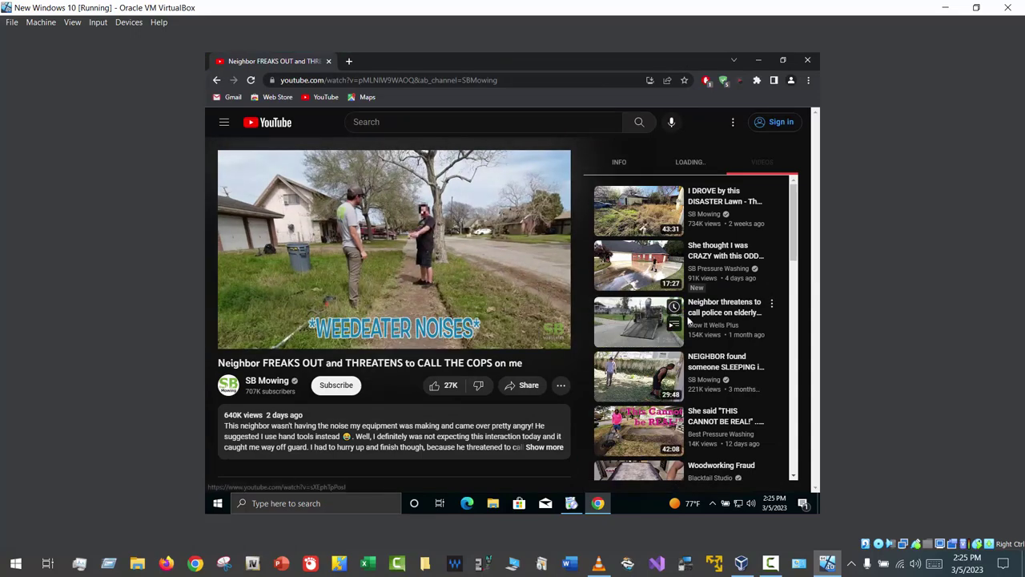
scroll(697, 272, down, 5)
scroll(697, 272, up, 5)
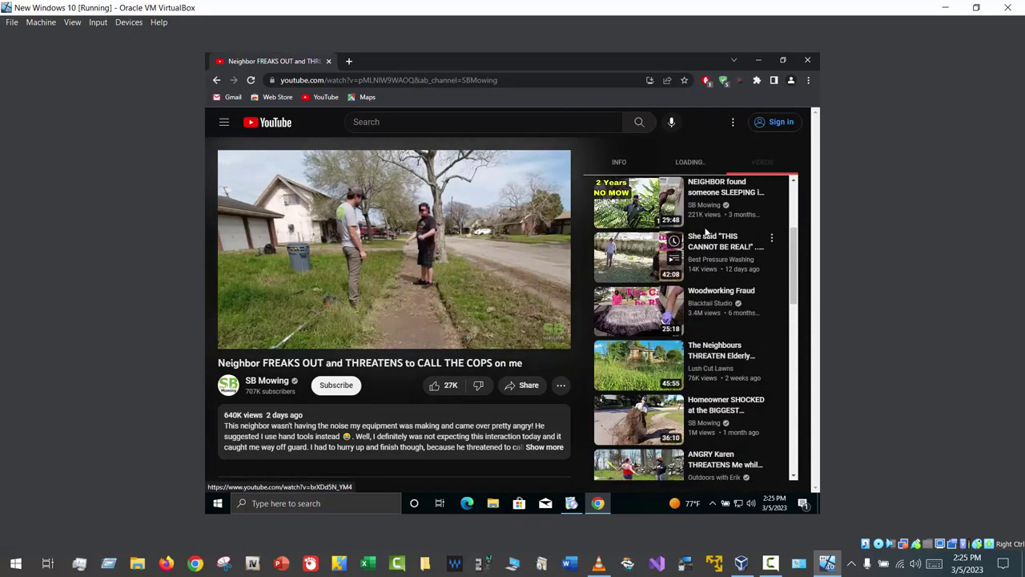
click(691, 163)
scroll(702, 253, down, 10)
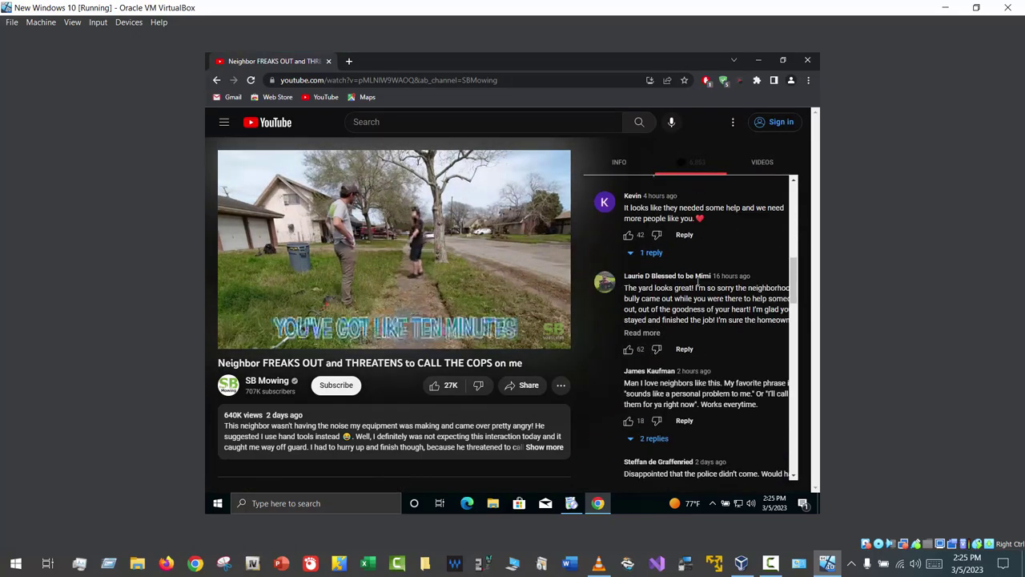
scroll(694, 277, up, 10)
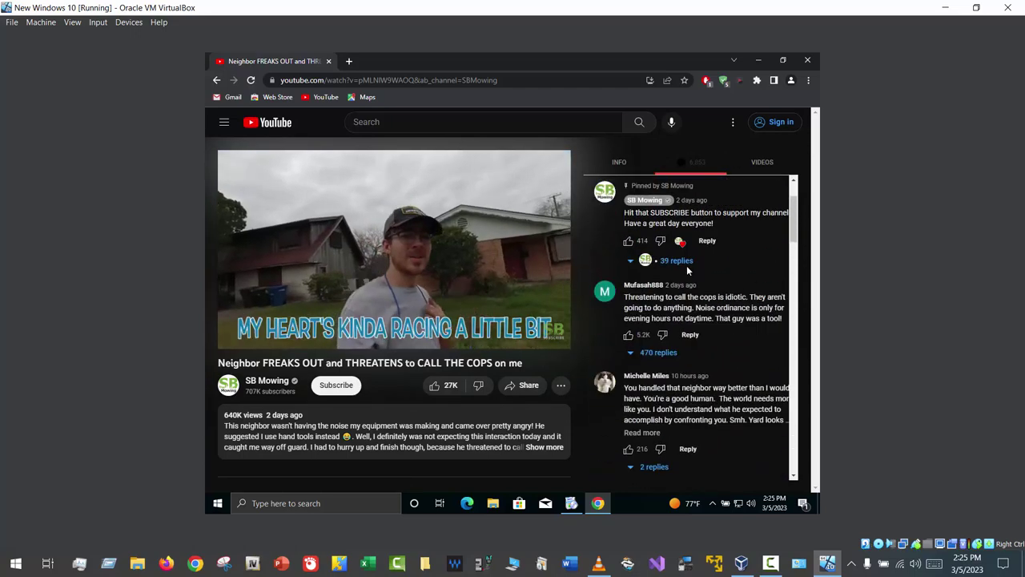
click(628, 168)
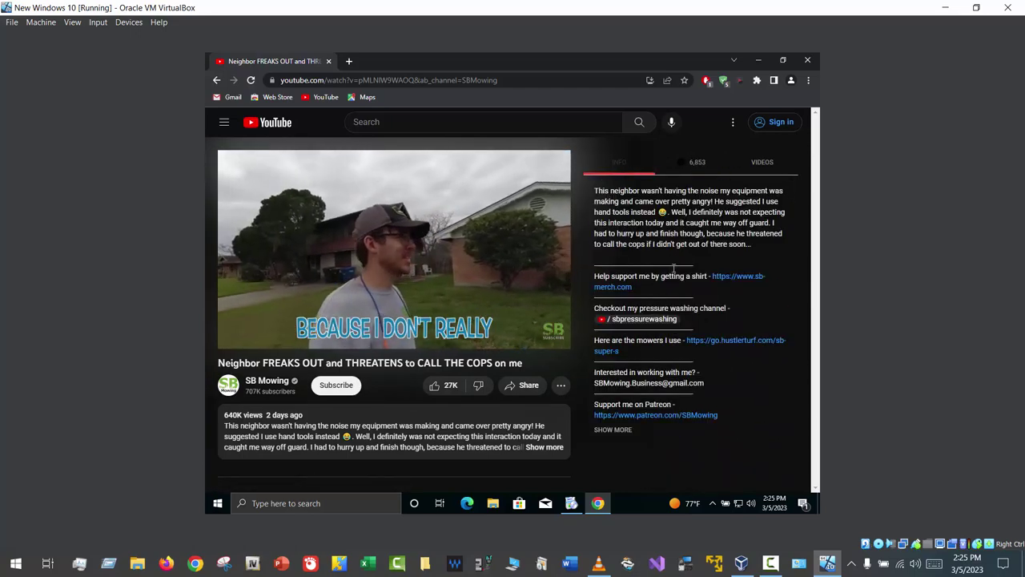
click(706, 163)
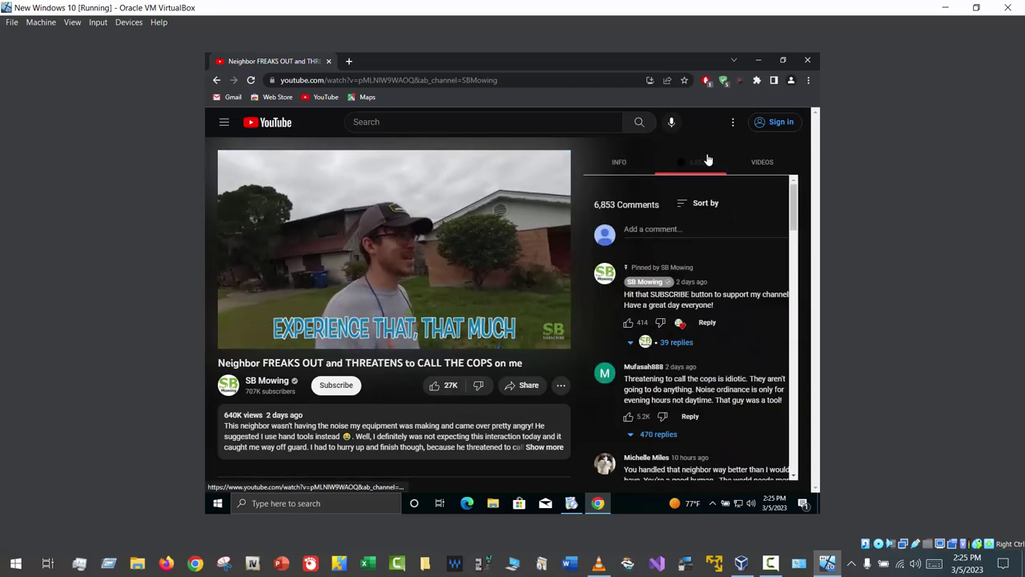
Play "100 Interesting Animal Moments Caught On Camera", "20 HERO ANIMALS THAT SAVED HUMAN LIVES" and "I Adopted Wednesday Addams" from the suggested videos.
click(759, 165)
scroll(705, 298, down, 3)
click(705, 298)
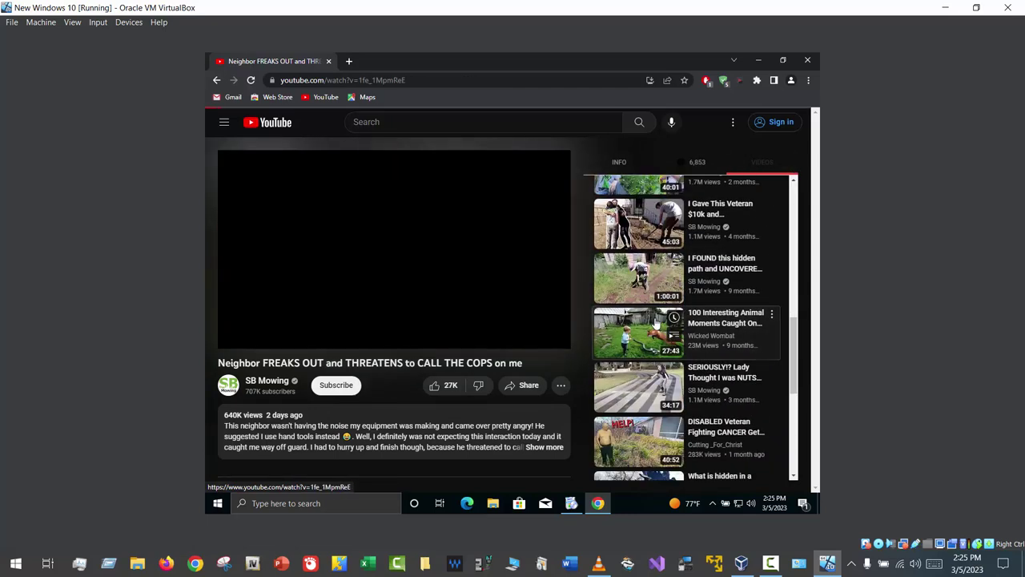
scroll(681, 272, down, 10)
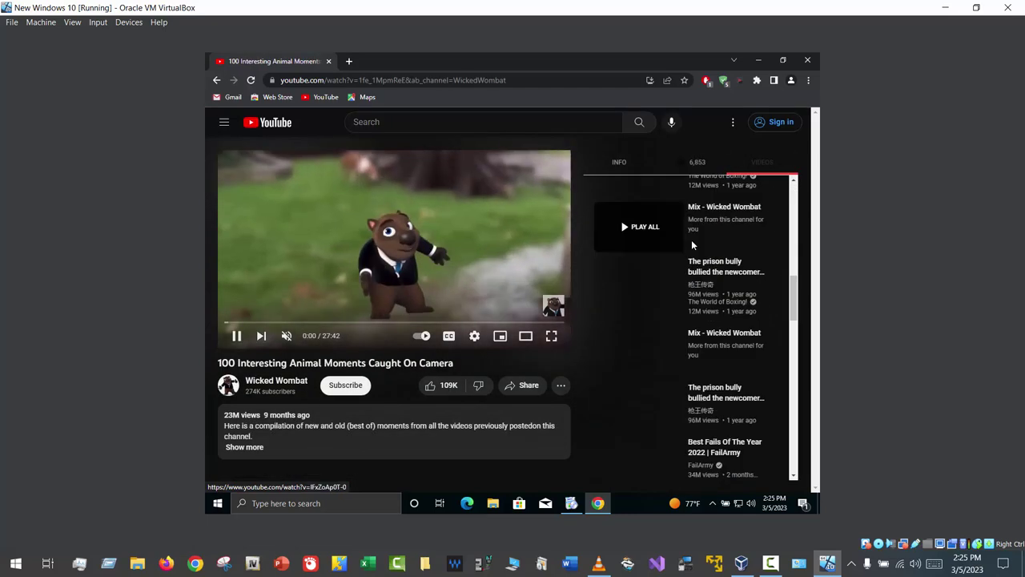
click(643, 276)
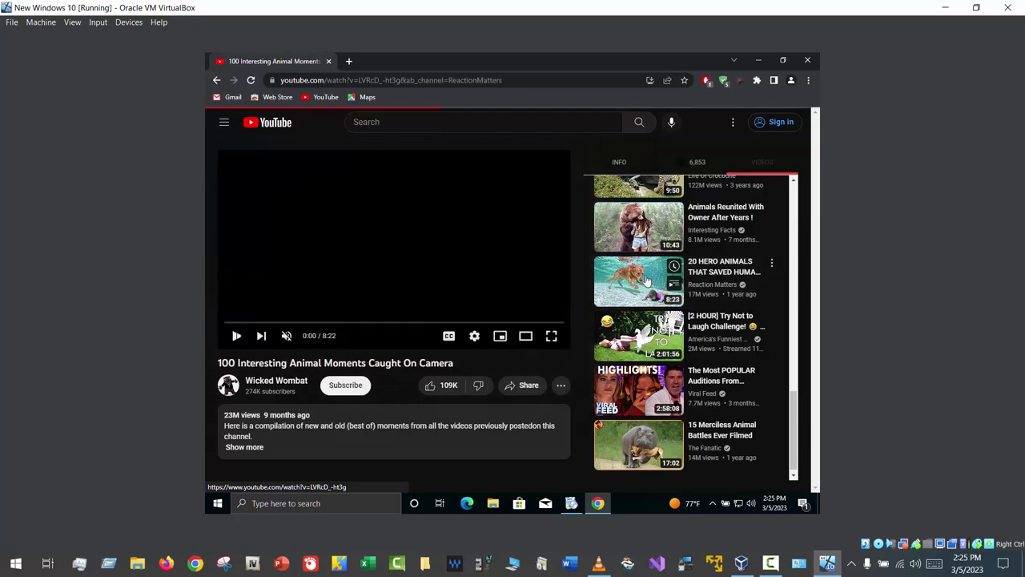
scroll(647, 257, down, 10)
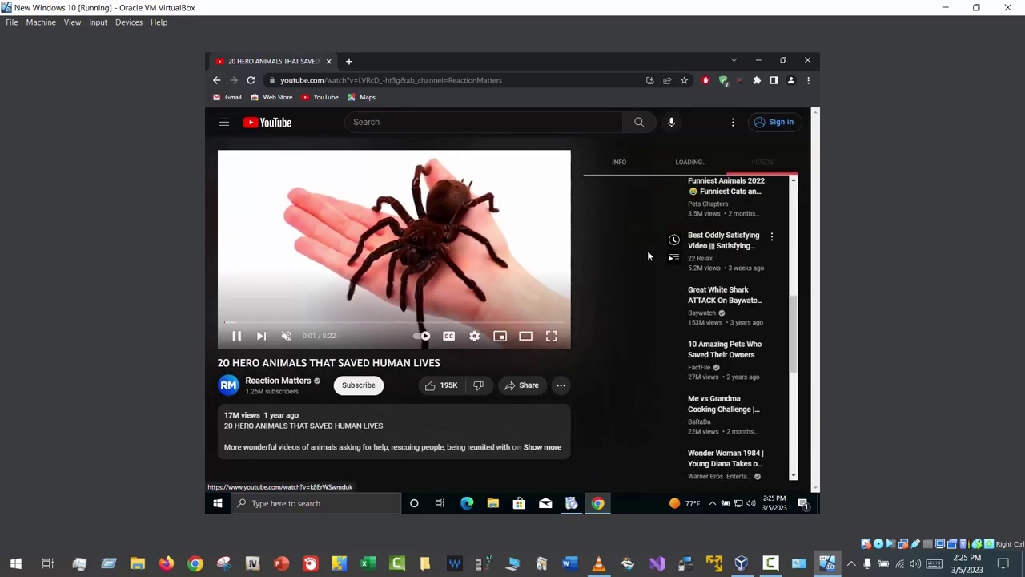
click(646, 267)
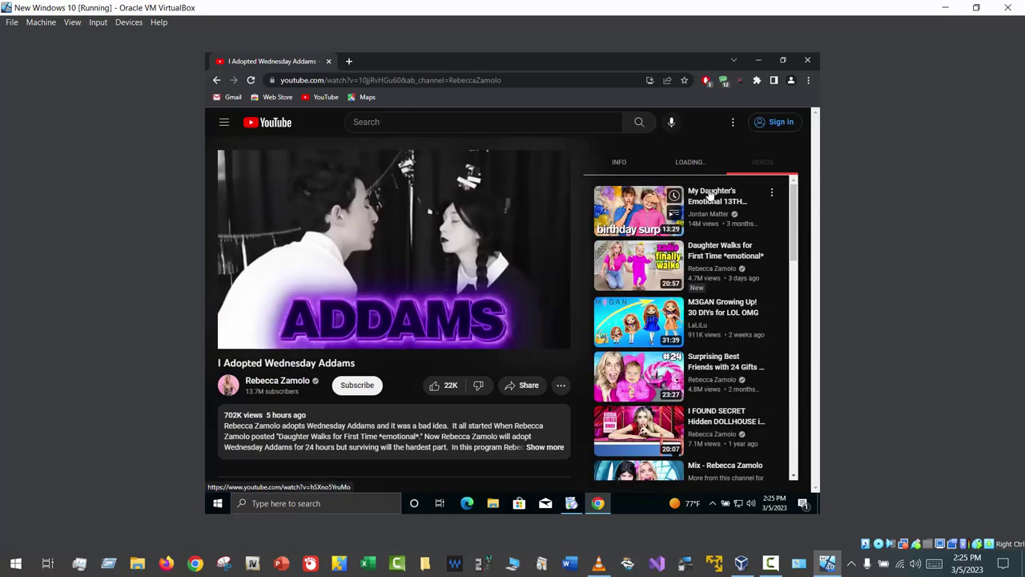
Close Chrome, answer No to the prompt about installing it without administrator privileges, and refresh the desktop.
click(808, 60)
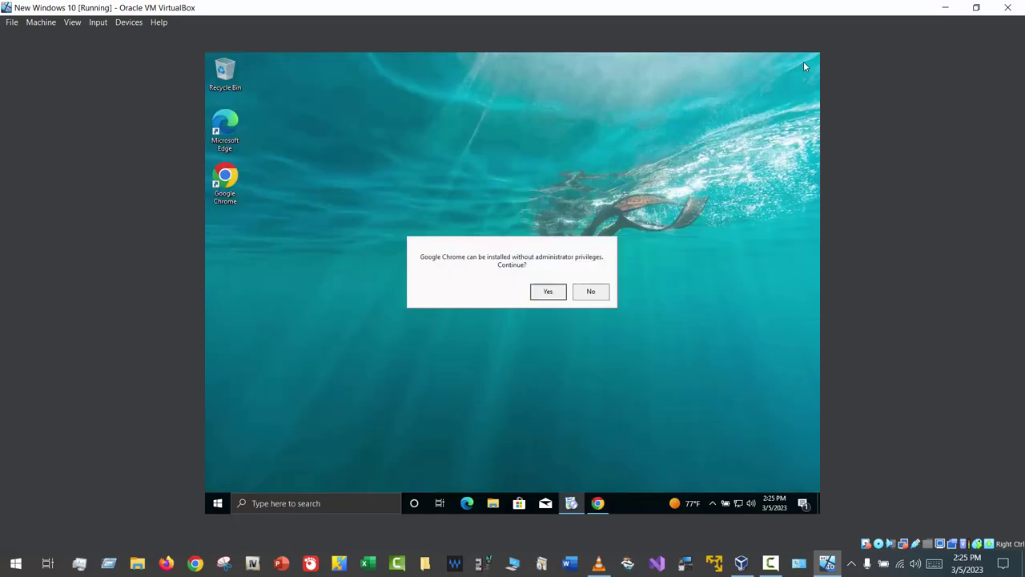
click(600, 294)
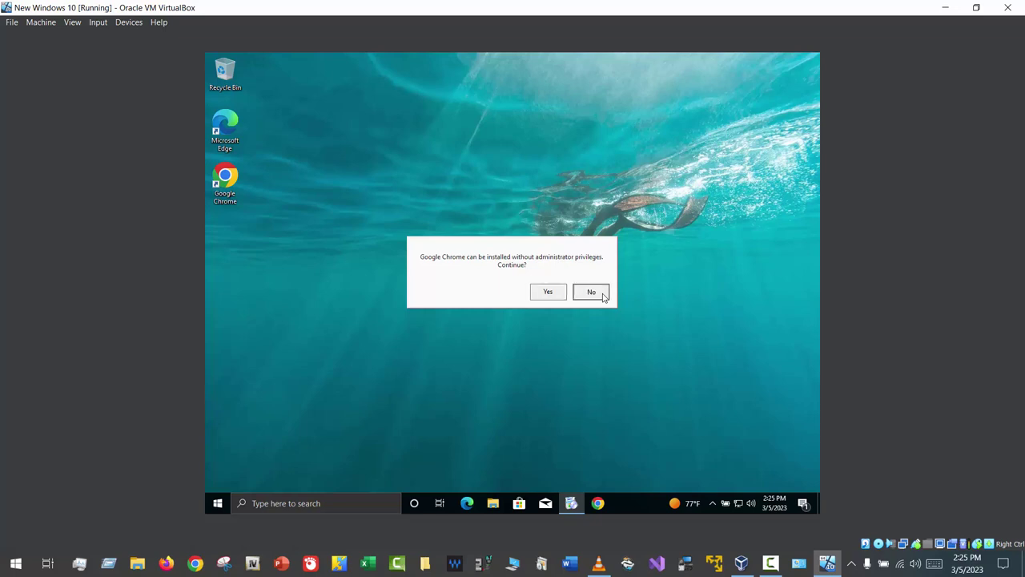
right_click(475, 158)
click(527, 189)
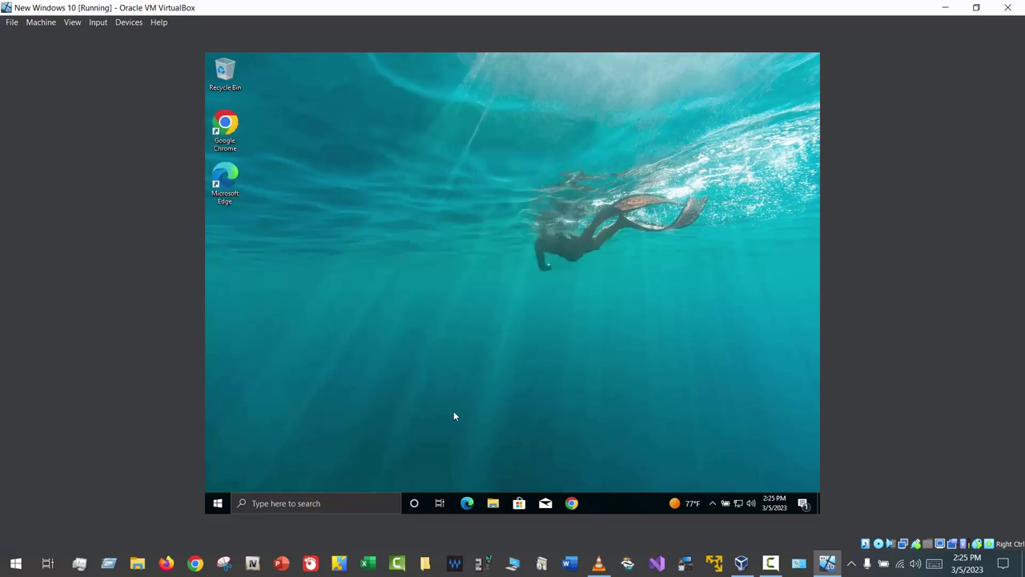
Shut down the Windows 10 guest system from inside the virtual machine.
click(217, 503)
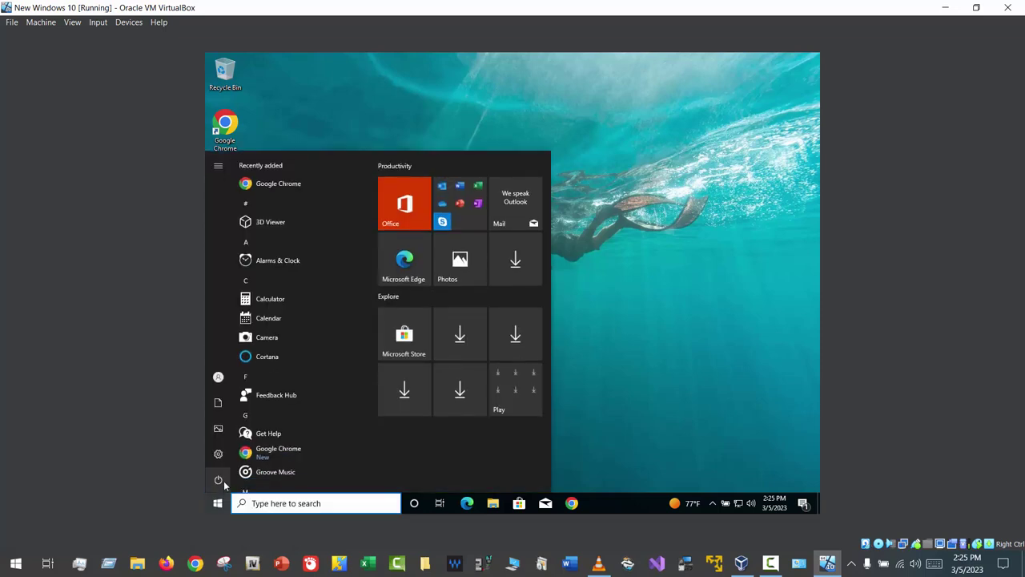
click(221, 481)
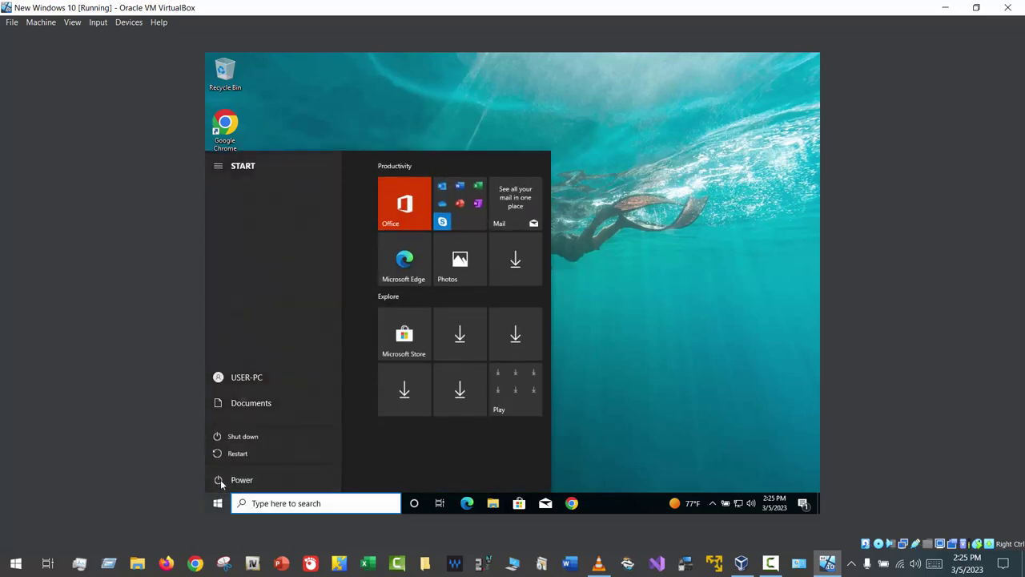
click(316, 436)
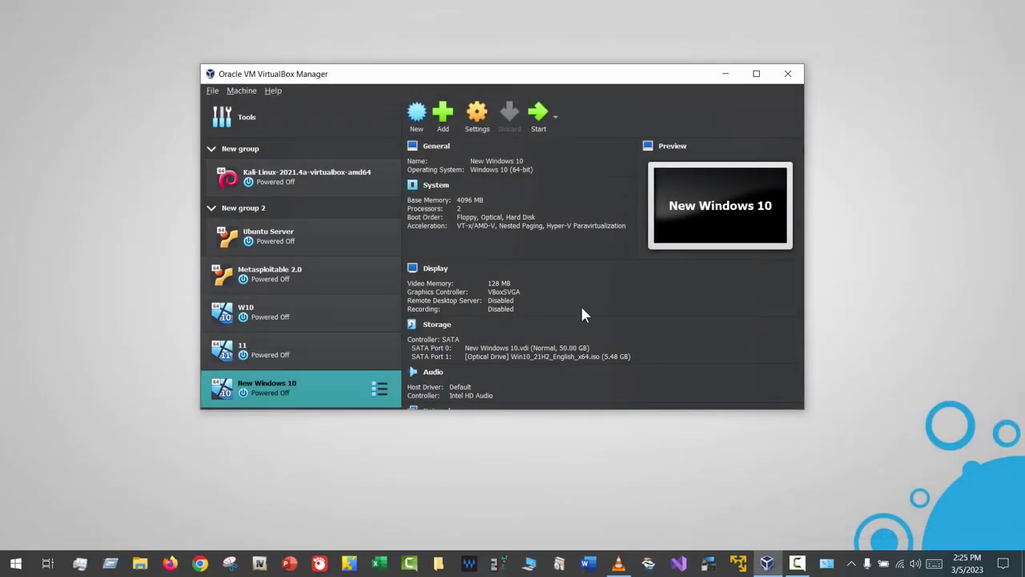
Examine the attached Windows ISO in the New Windows 10 machine's storage settings and its boot order in the system settings.
click(481, 122)
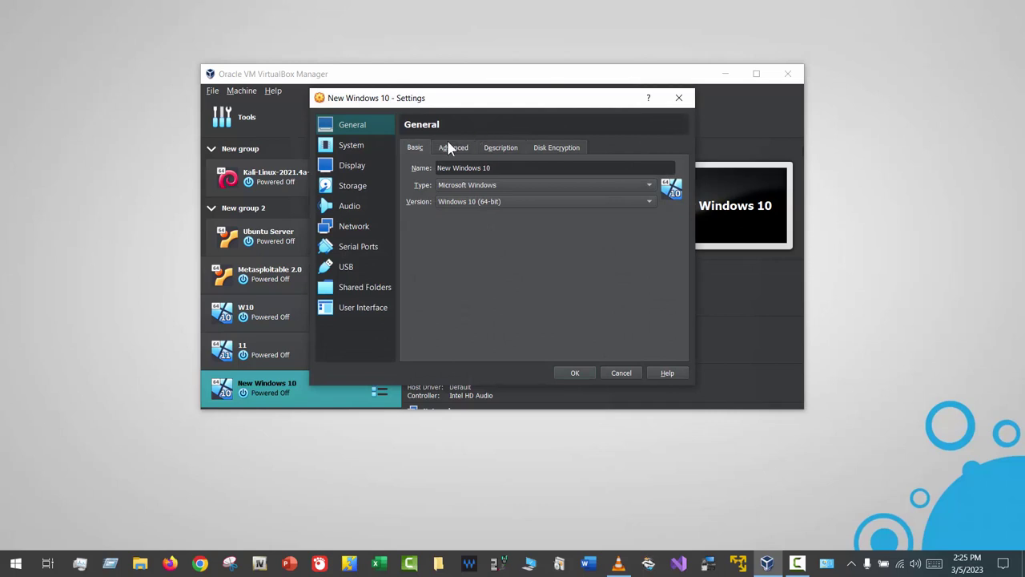
click(350, 185)
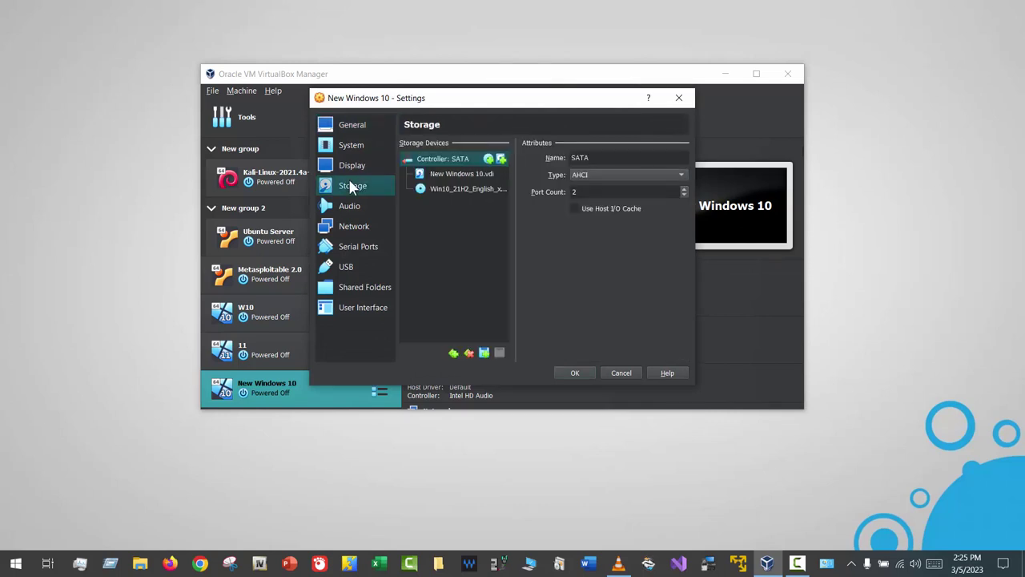
click(472, 191)
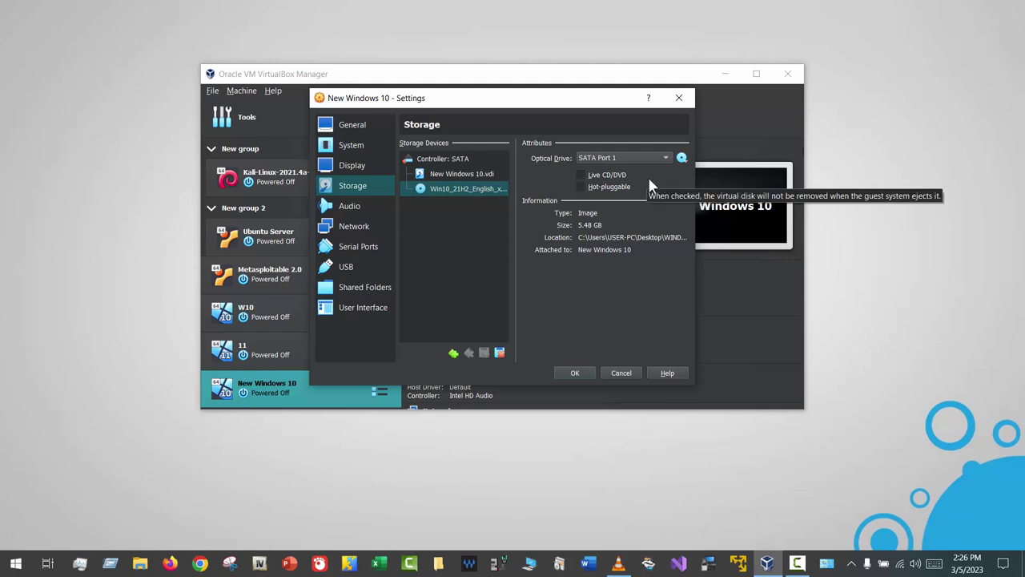
click(371, 150)
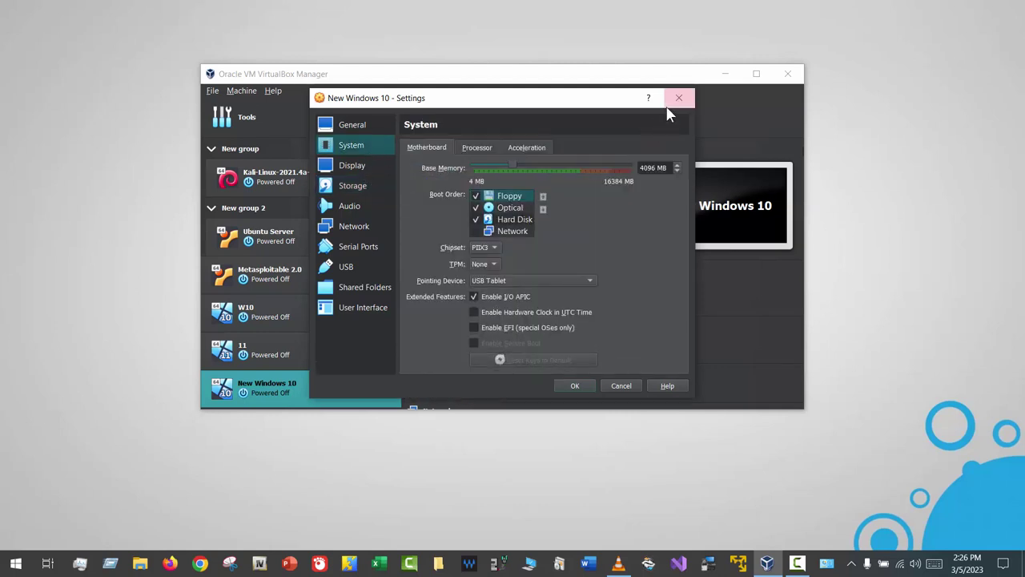
click(362, 122)
click(678, 98)
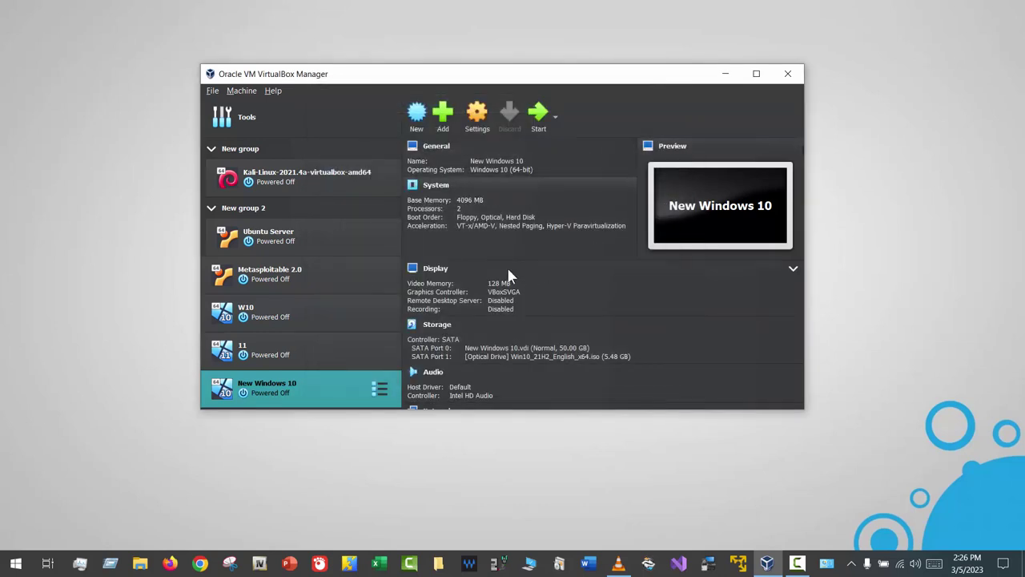
Remove Floppy and Optical from the New Windows 10 machine's boot order and save the settings.
click(478, 120)
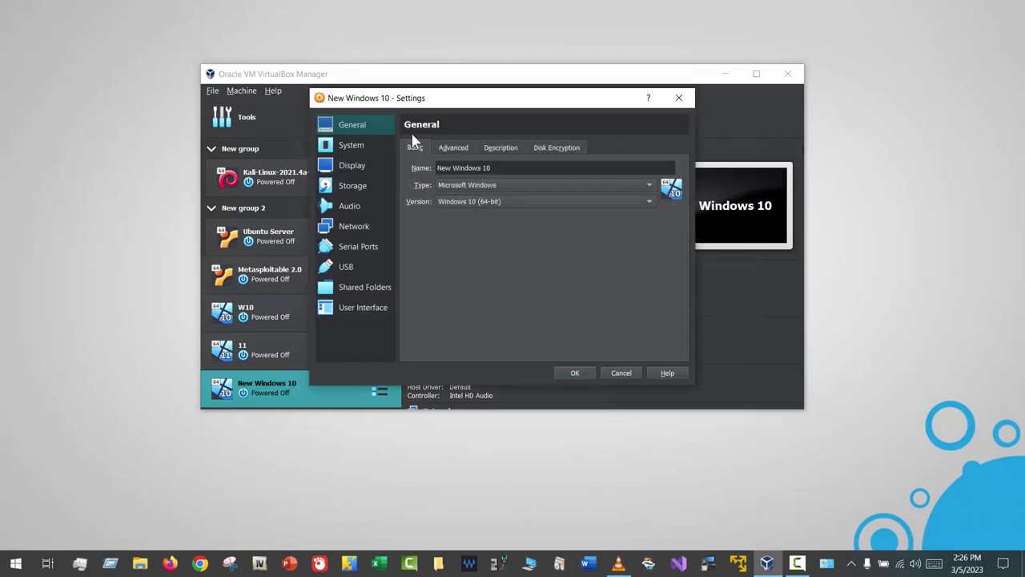
click(373, 149)
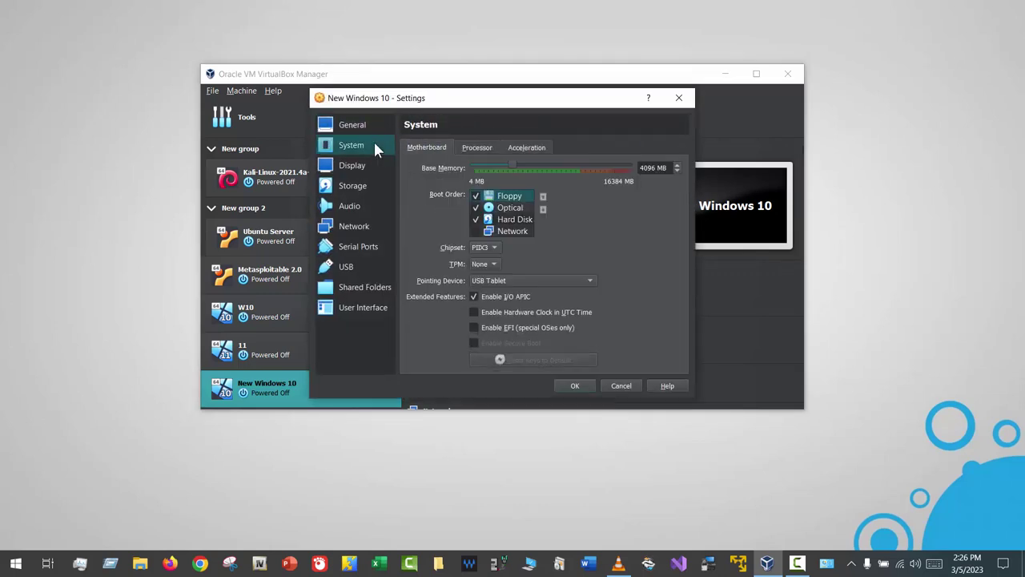
click(474, 200)
click(476, 207)
click(575, 386)
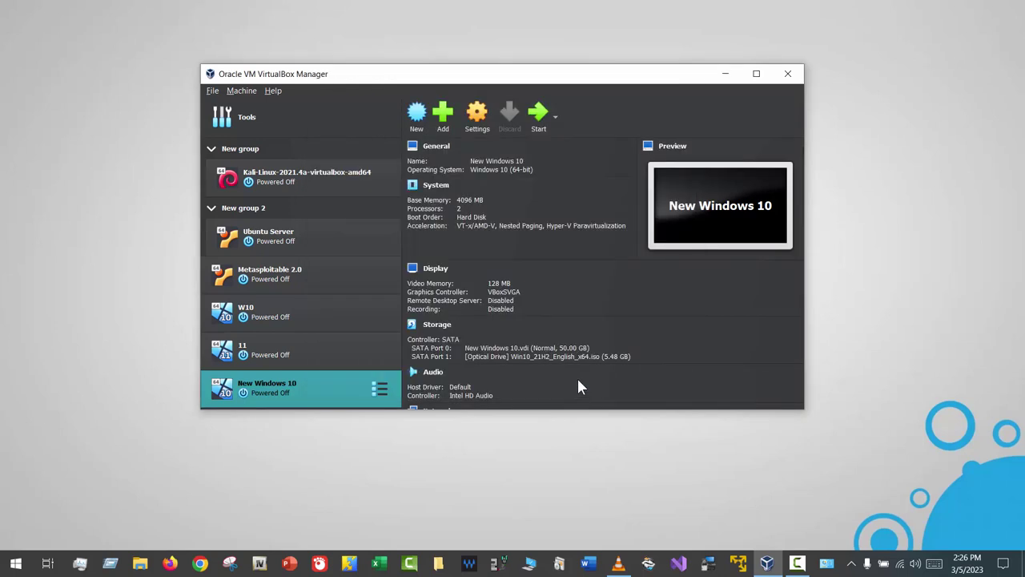
Start the New Windows 10 virtual machine and insert the Guest Additions CD image into it.
click(537, 126)
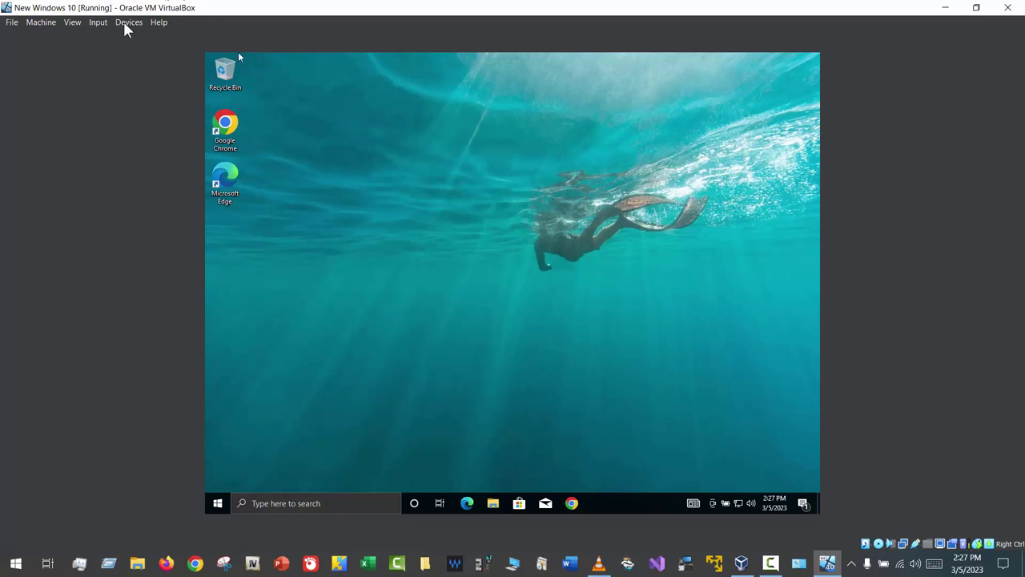
click(98, 23)
mouse_move(124, 24)
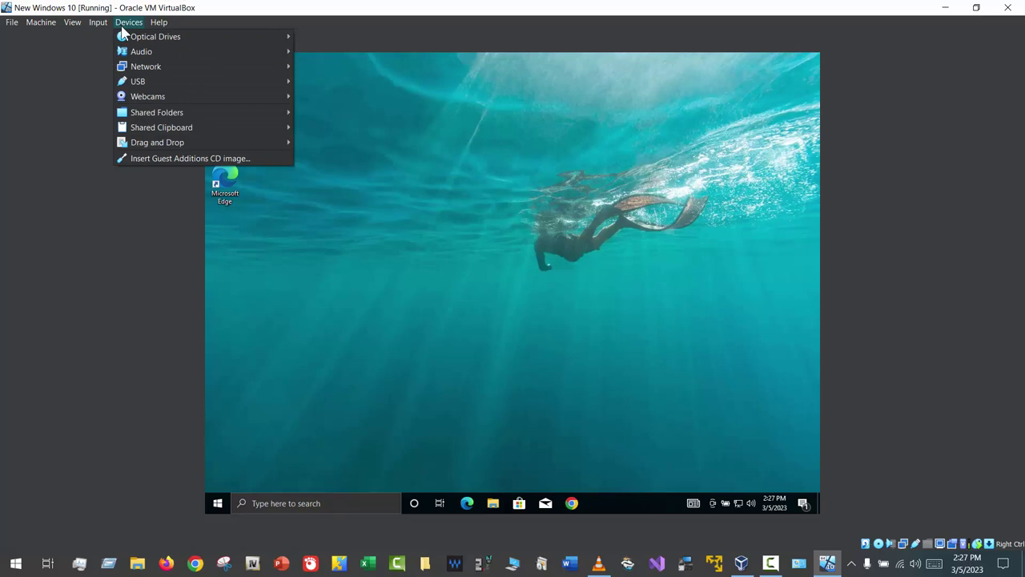
click(200, 159)
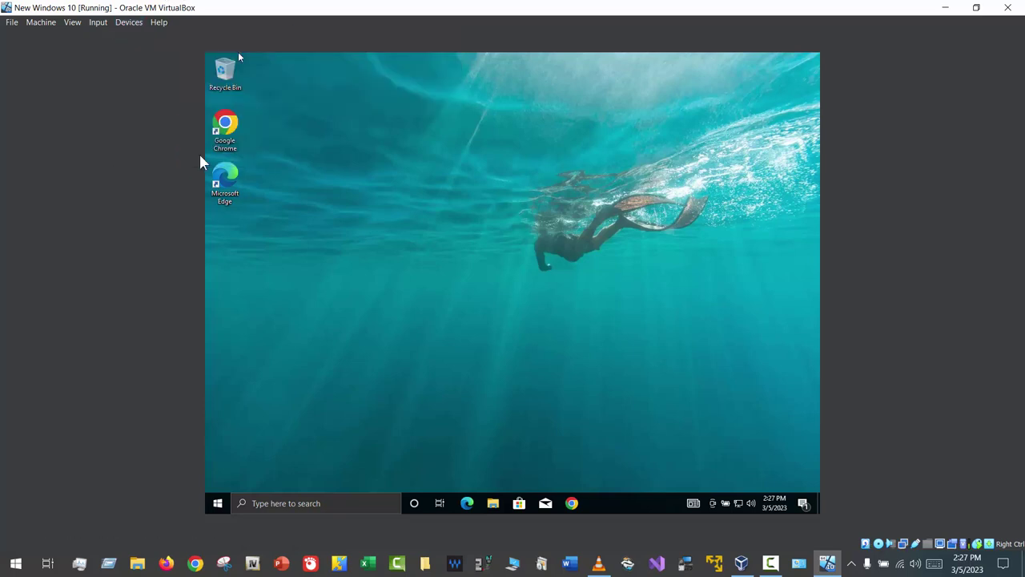
Install Guest Additions in the guest by running VBoxWindowsAdditions from CD Drive (D:) with the default options, and reboot now.
click(493, 503)
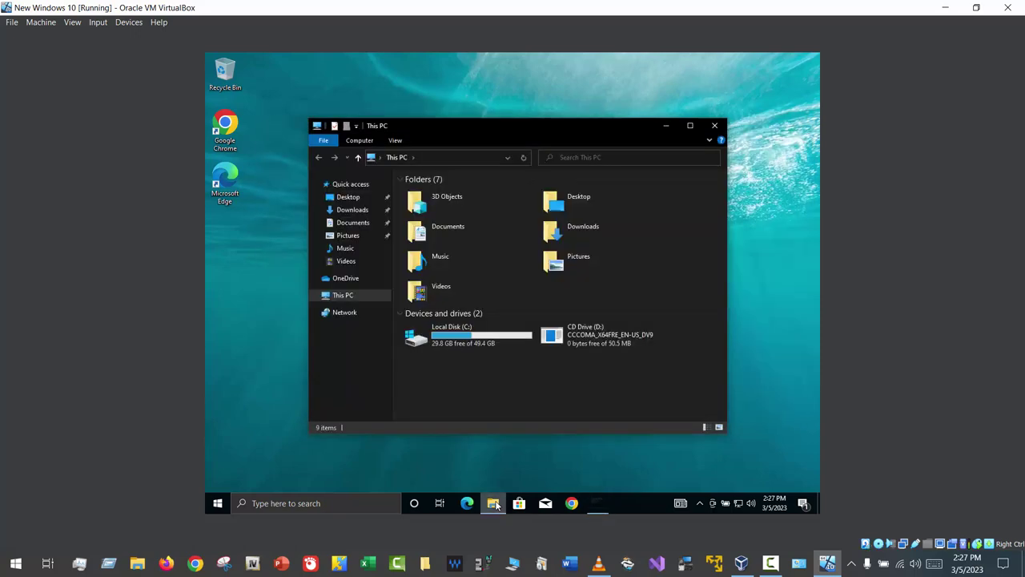
double_click(594, 346)
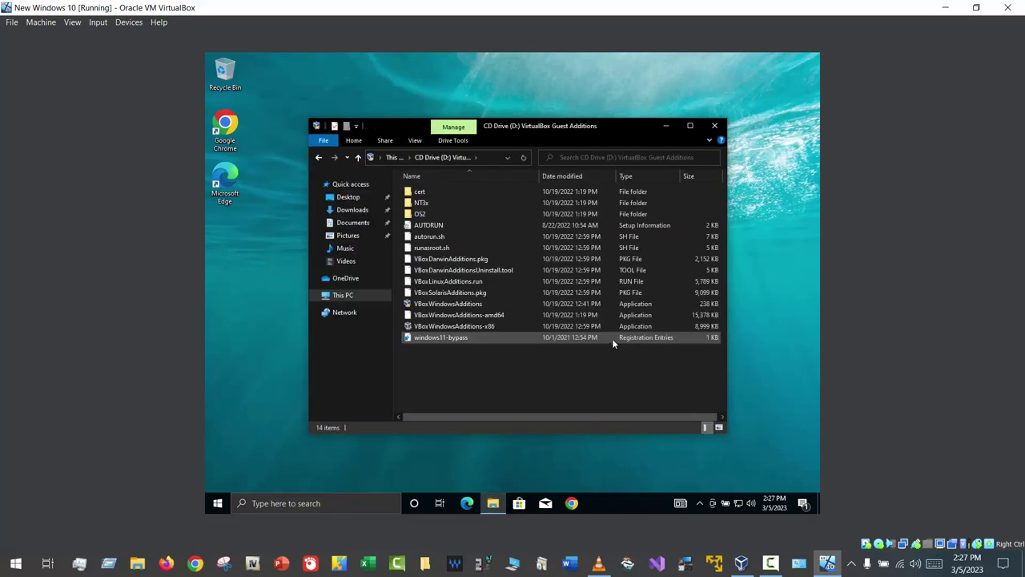
click(585, 306)
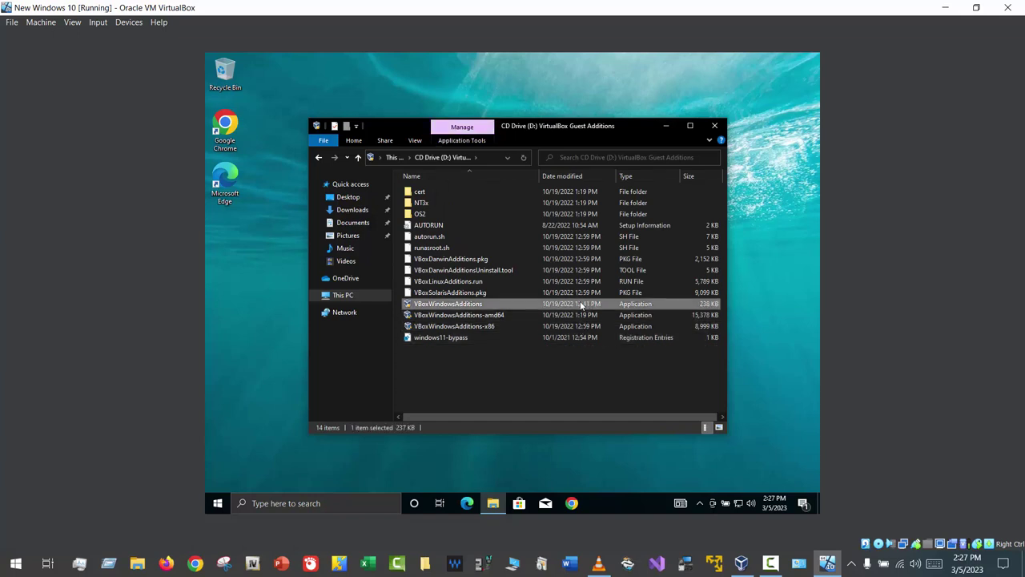
double_click(511, 303)
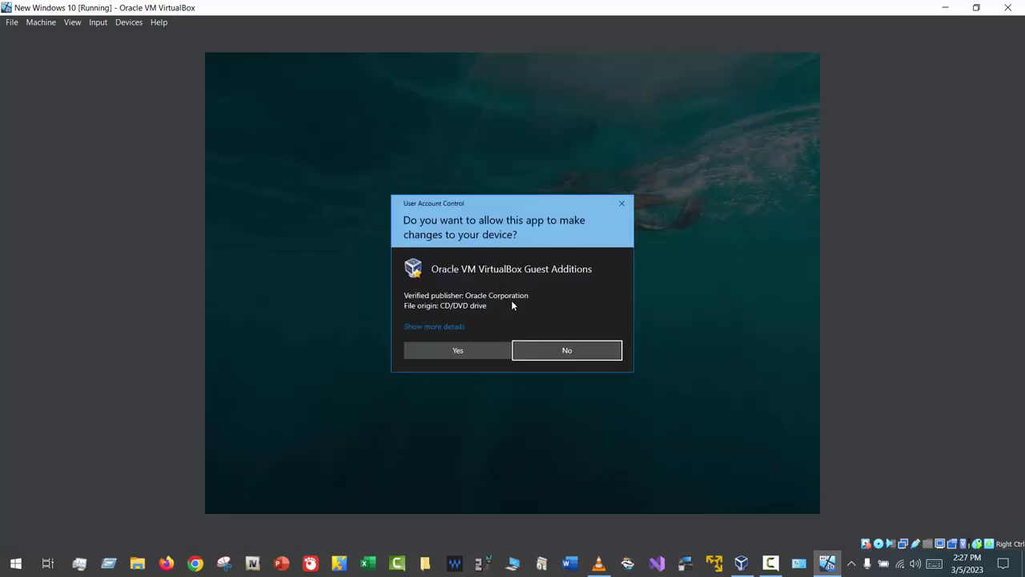
click(492, 356)
click(572, 363)
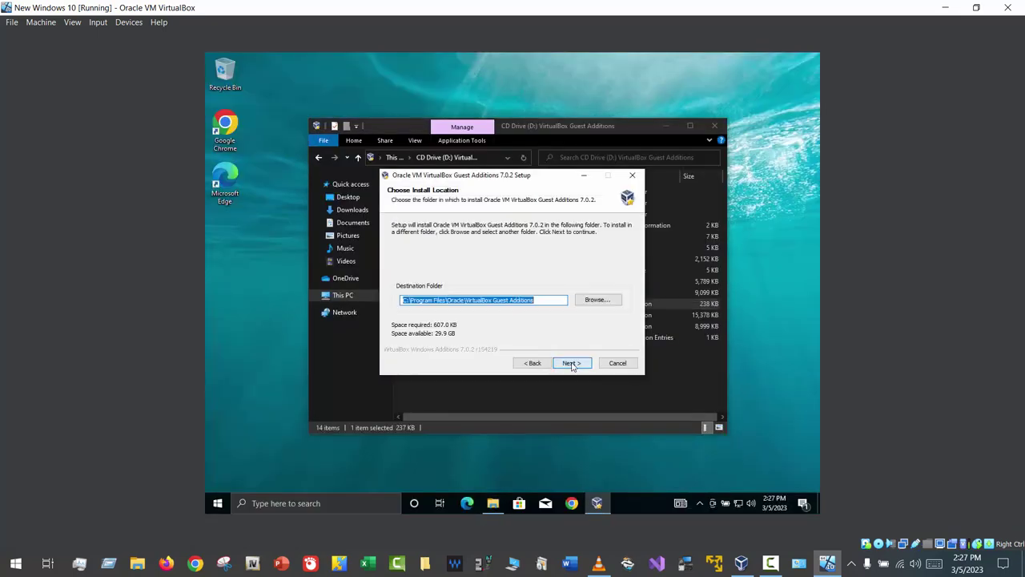
click(571, 365)
click(572, 364)
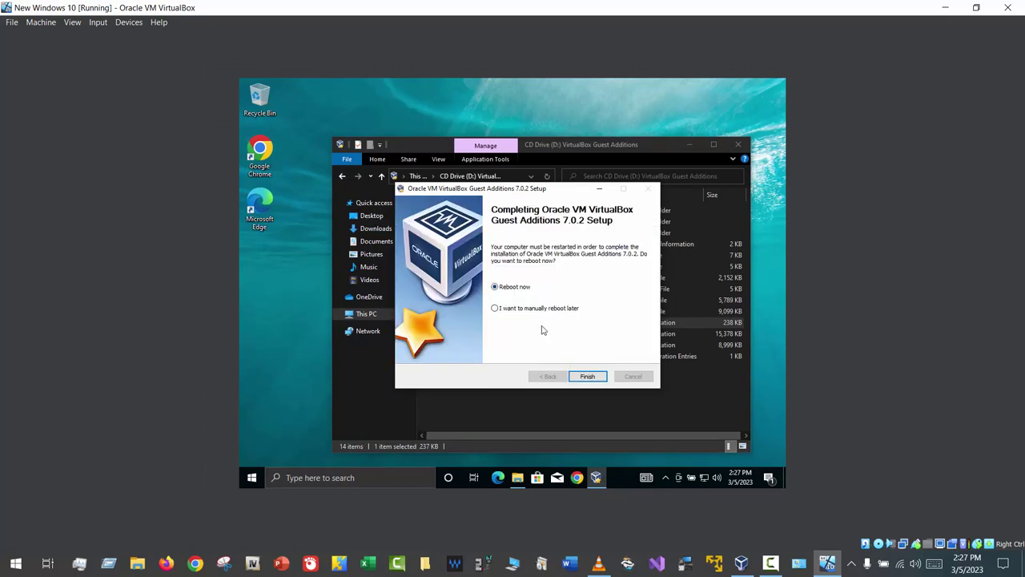
click(587, 376)
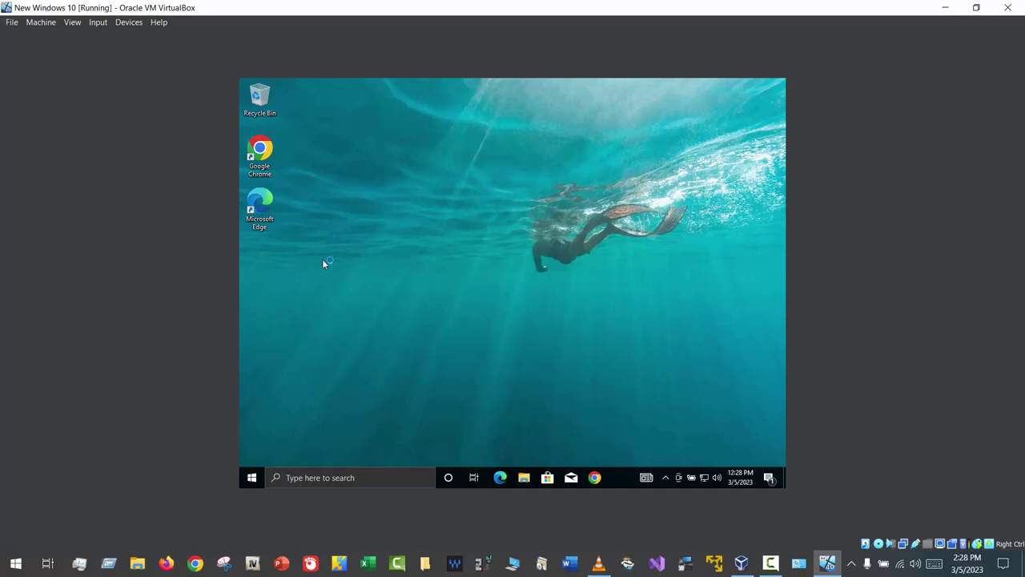
Switch the virtual machine to full-screen mode and check the guest's desktop background personalization page.
key(ctrl+f)
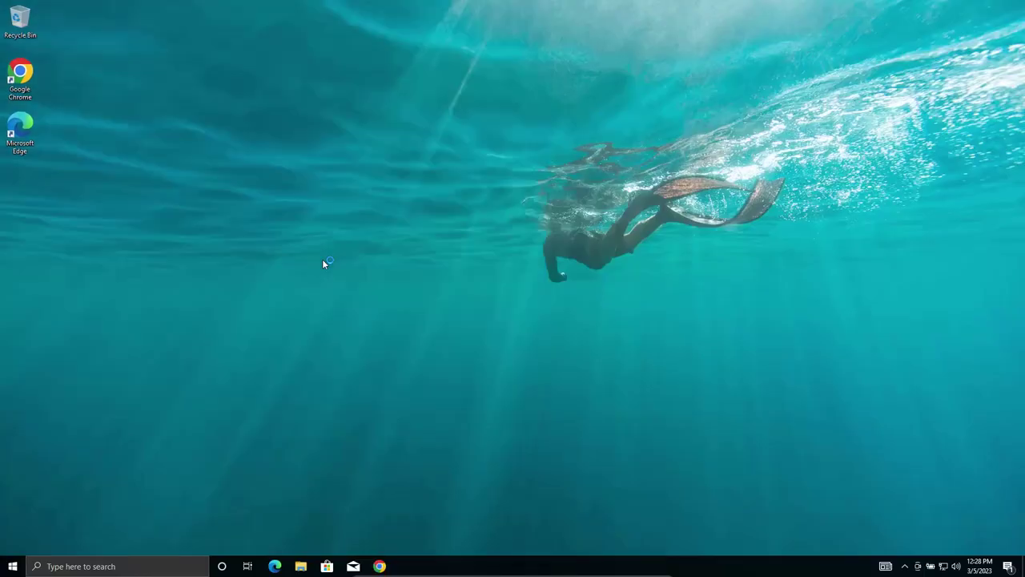
right_click(356, 120)
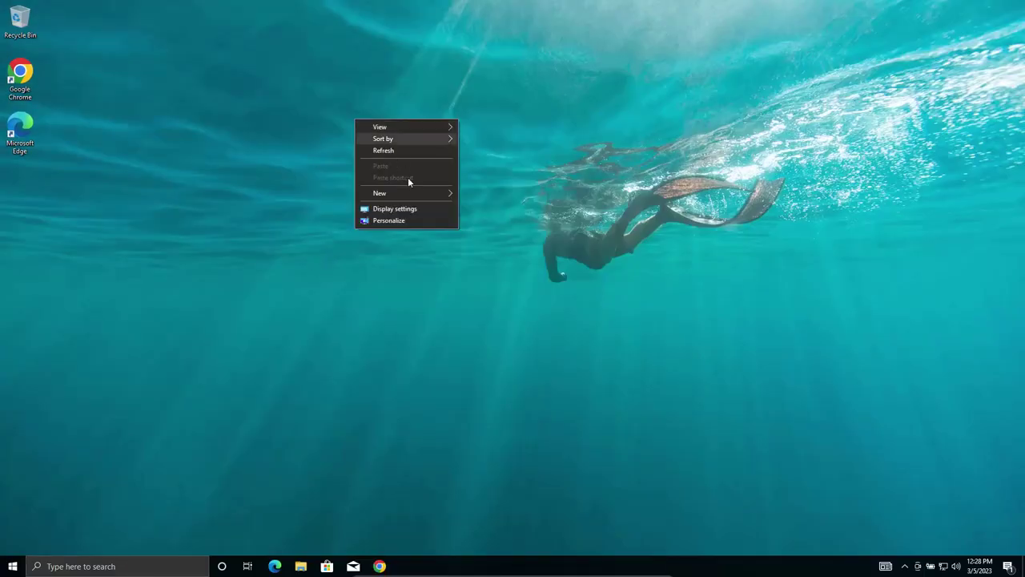
click(389, 220)
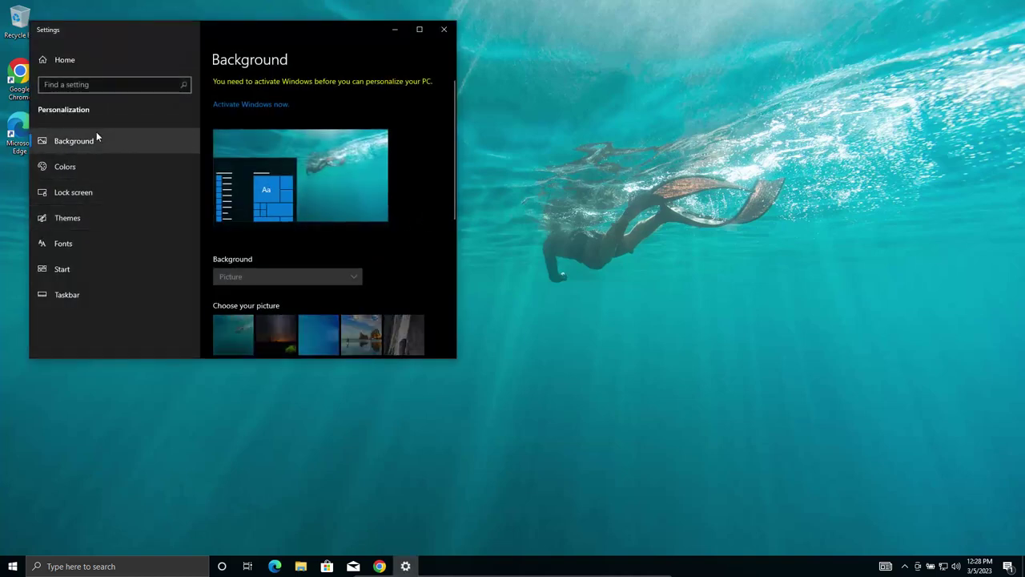
click(442, 32)
Set the guest's size of text, apps, and other items to 125% and look through the remaining display settings.
right_click(361, 94)
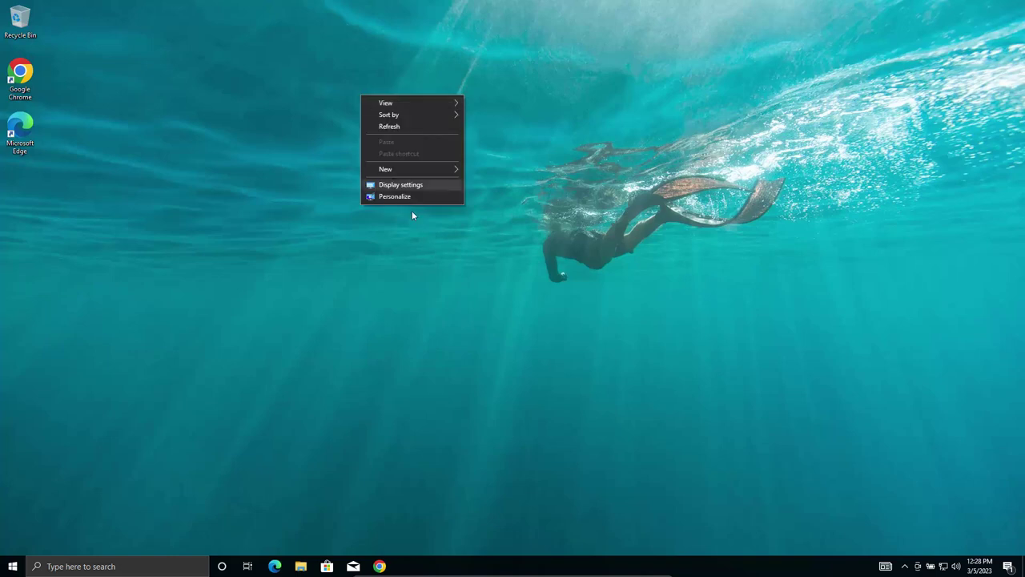
click(414, 185)
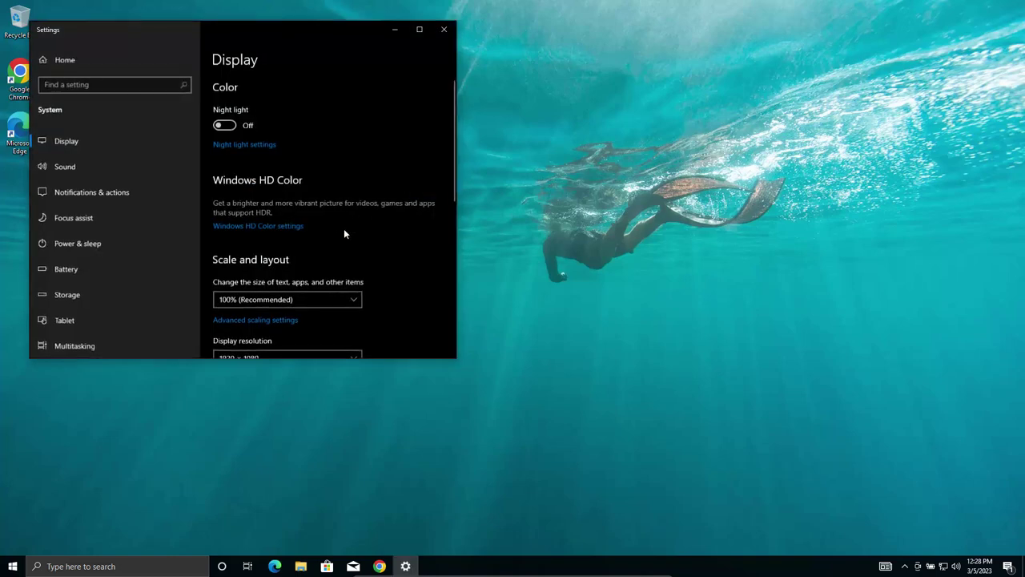
scroll(343, 233, down, 3)
click(317, 197)
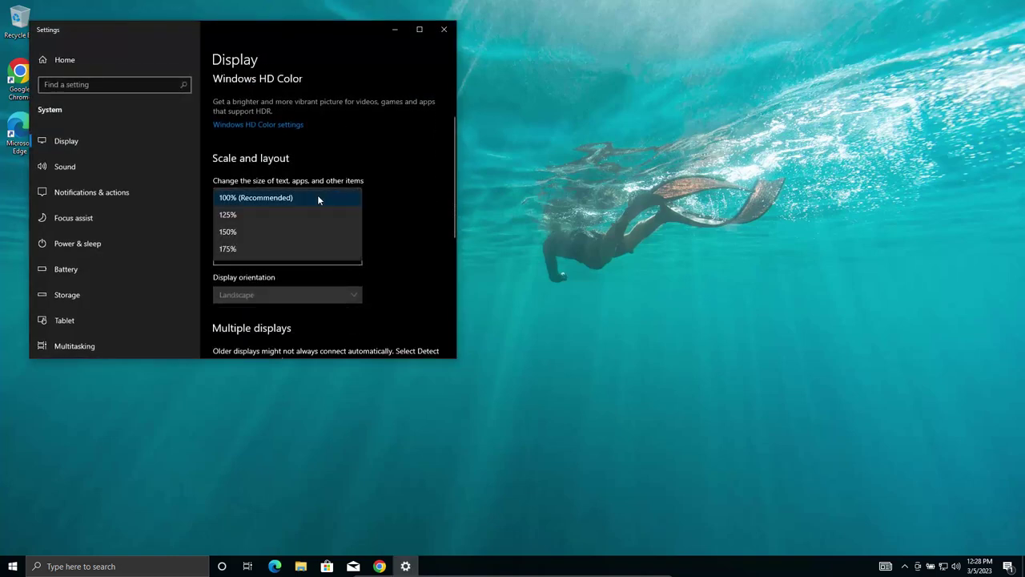
click(273, 215)
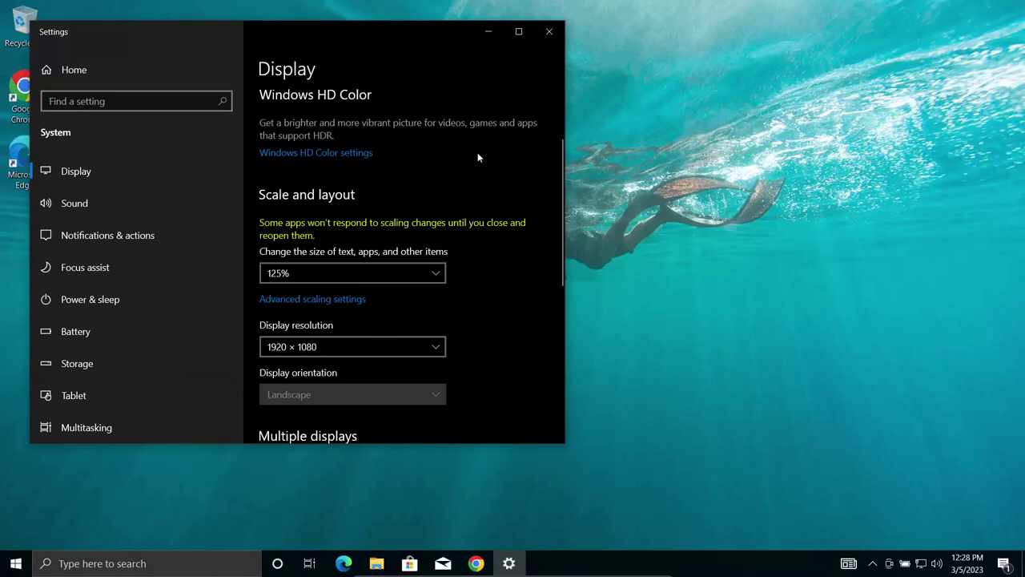
scroll(480, 184, down, 3)
scroll(432, 195, up, 3)
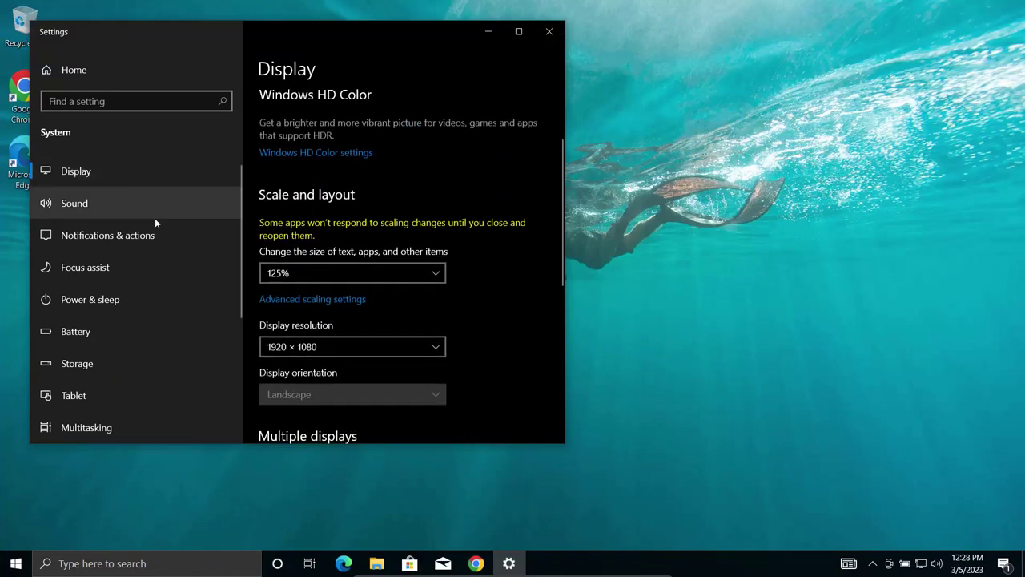
scroll(151, 240, down, 3)
scroll(449, 241, down, 3)
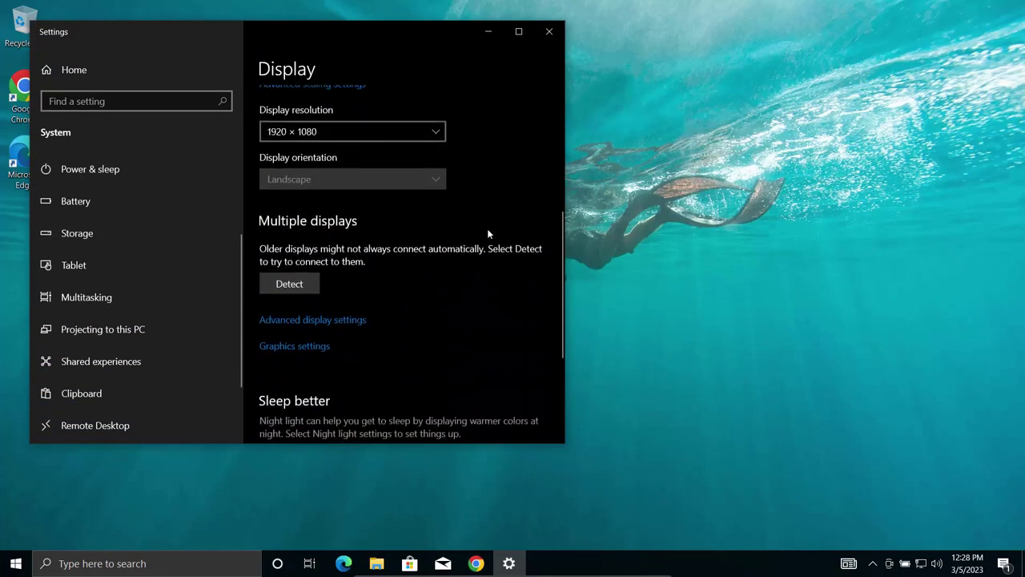
scroll(487, 233, down, 3)
click(548, 32)
Examine the background picture and fit options in the guest's personalization settings.
right_click(398, 112)
click(441, 244)
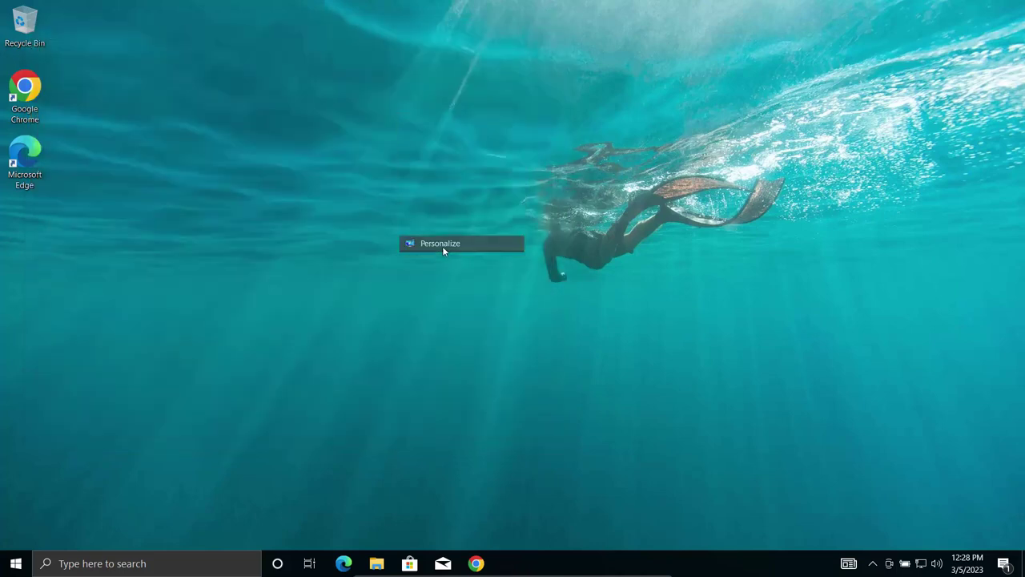
scroll(362, 258, down, 4)
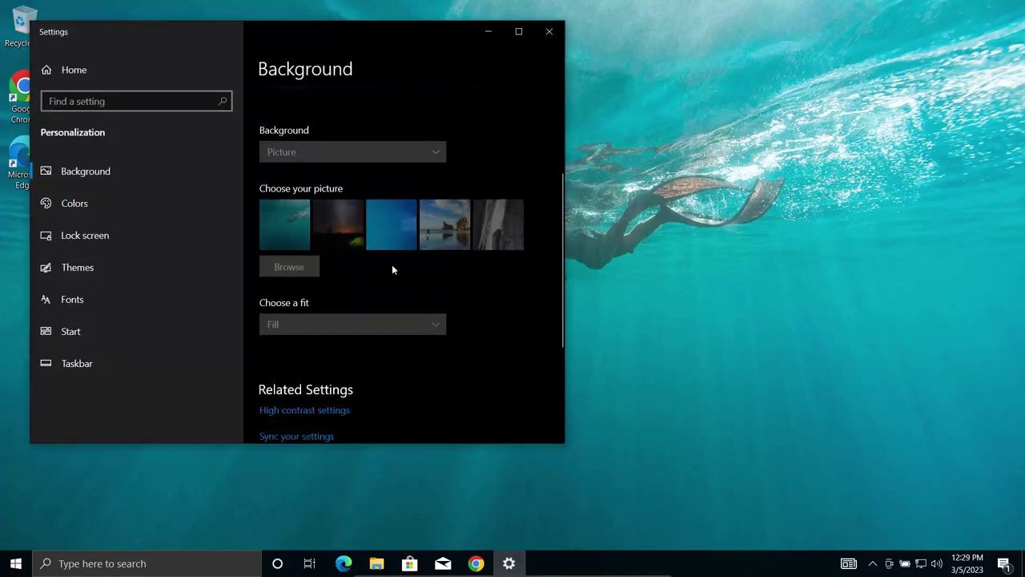
scroll(364, 279, up, 4)
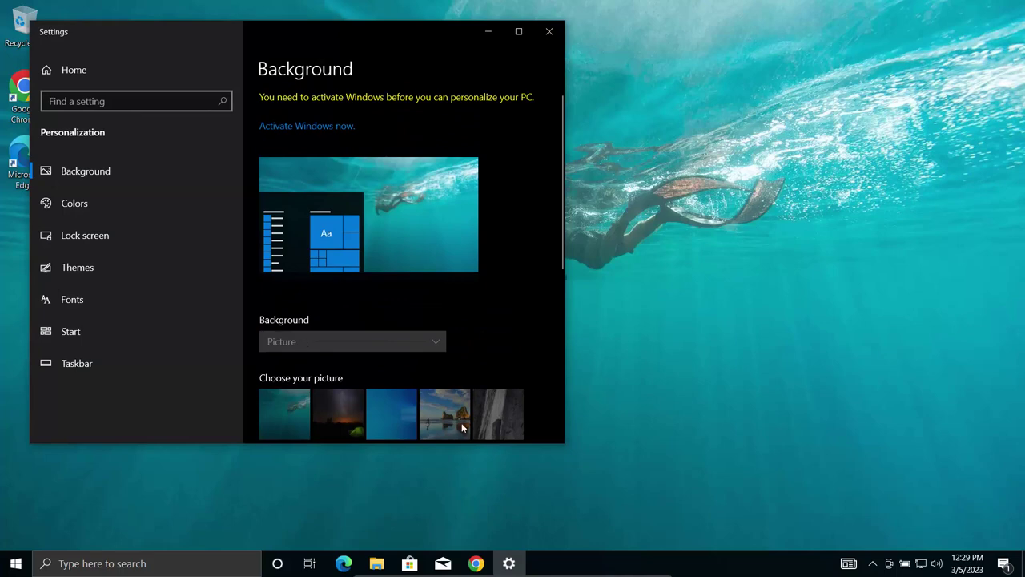
click(549, 32)
Enlarge the guest's Start menu, making it taller and wide enough for the Productivity and Explore groups to sit side by side.
key(super)
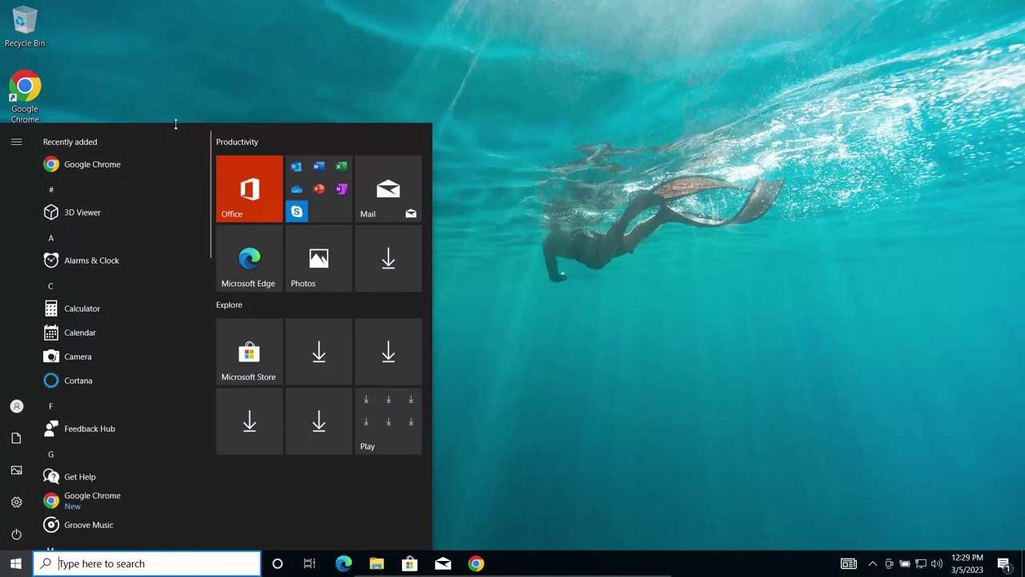
drag(174, 123, 201, 63)
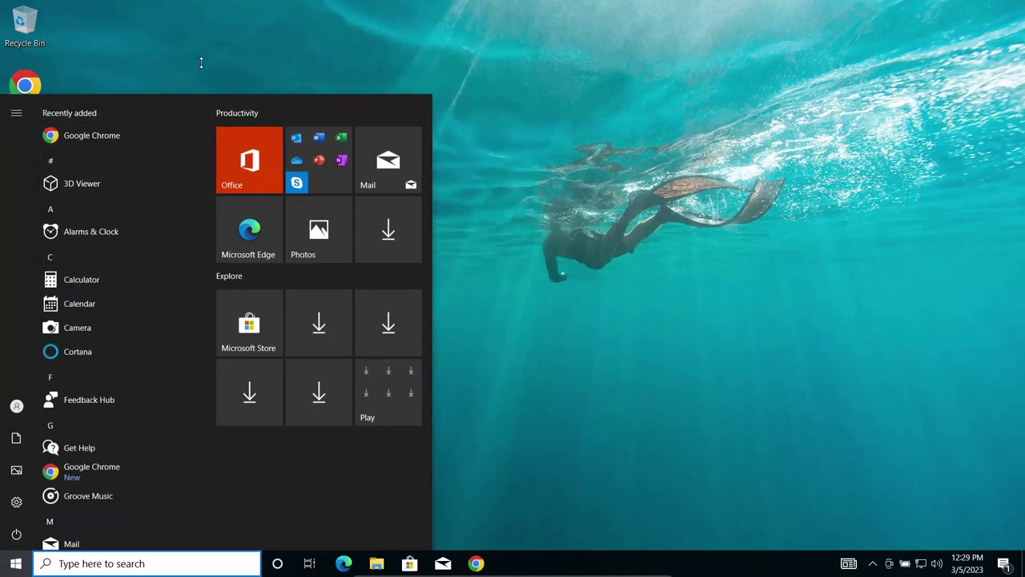
drag(431, 137, 681, 137)
key(super)
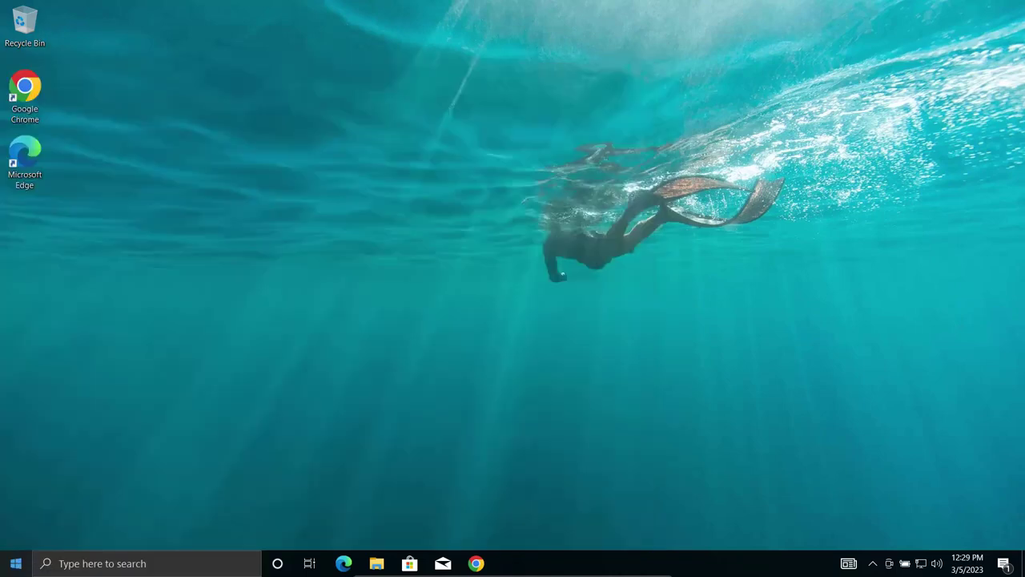
click(16, 563)
click(16, 563)
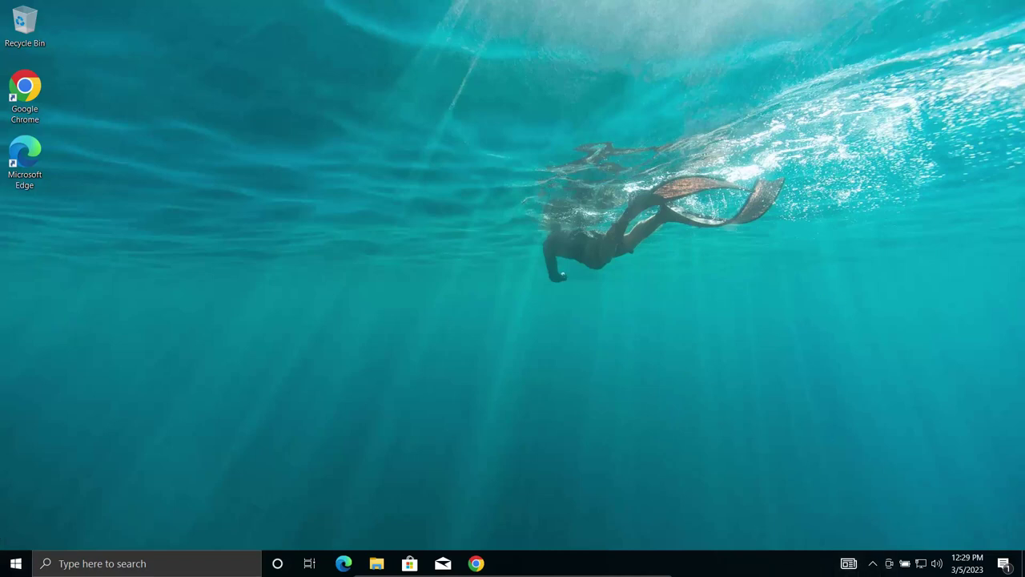
Shut down the Windows 10 guest from its enlarged Start menu.
click(17, 561)
click(17, 534)
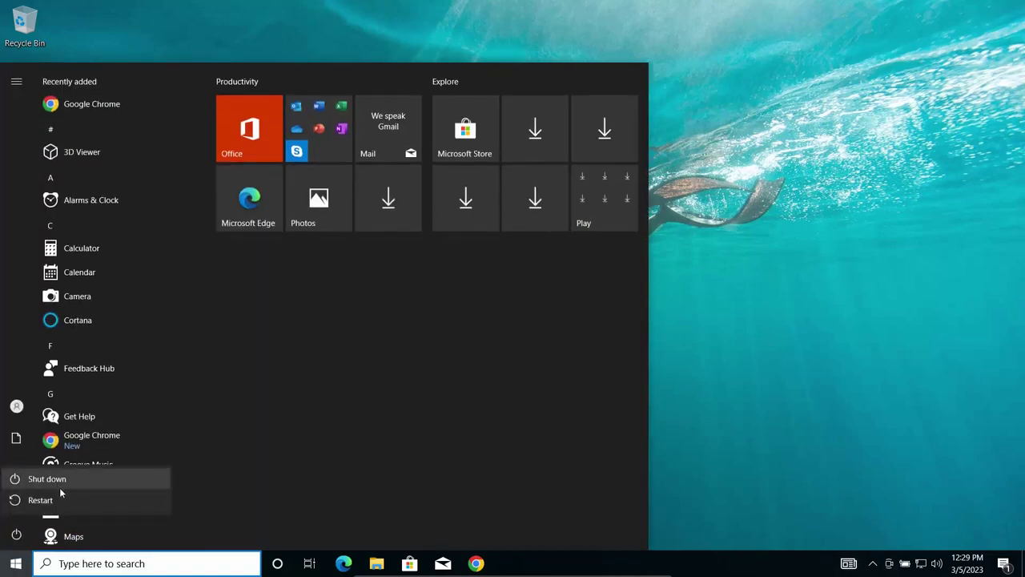
click(64, 483)
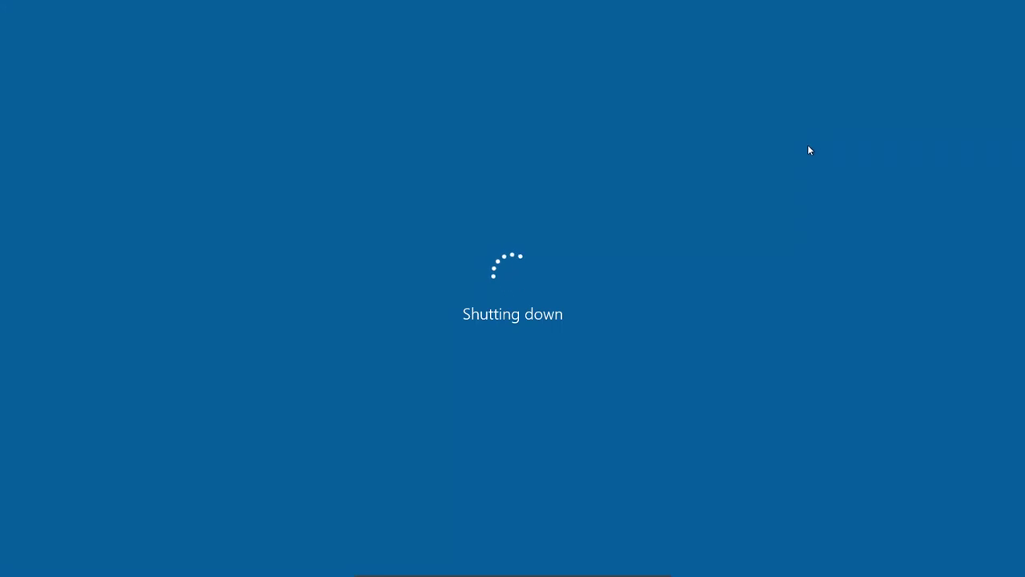